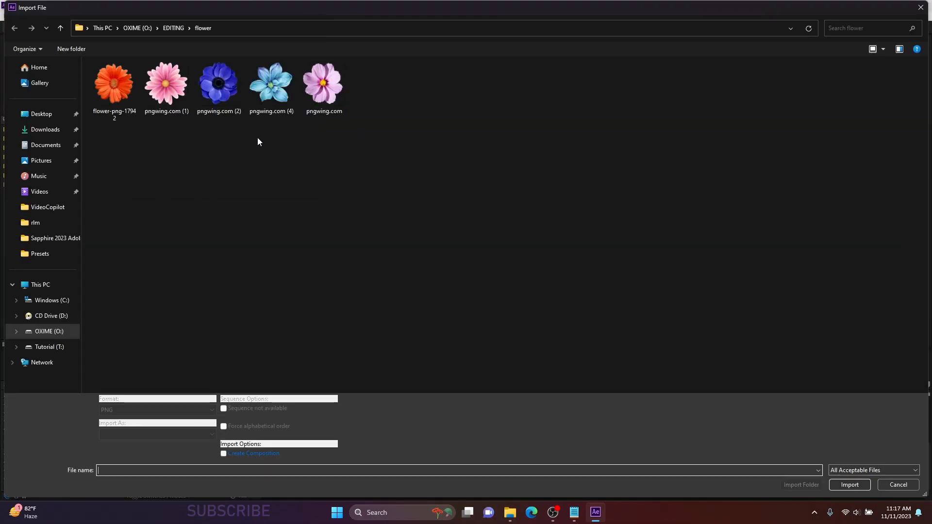
Step: Import the orange, pink, dark blue and light blue flower PNGs and create a single composition from them
drag(257, 137, 97, 68)
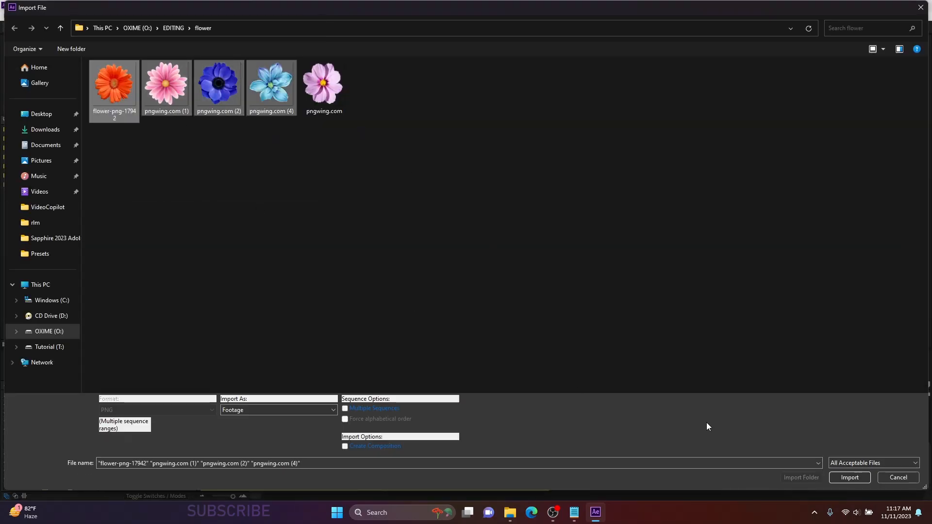
click(850, 477)
click(49, 221)
shift+click(59, 194)
drag(58, 194, 31, 344)
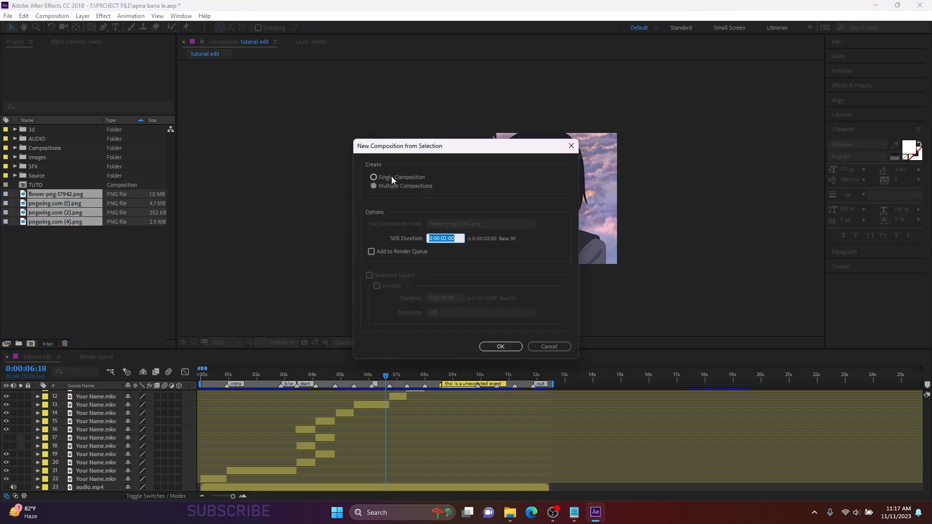
click(498, 351)
scroll(509, 261, down, 4)
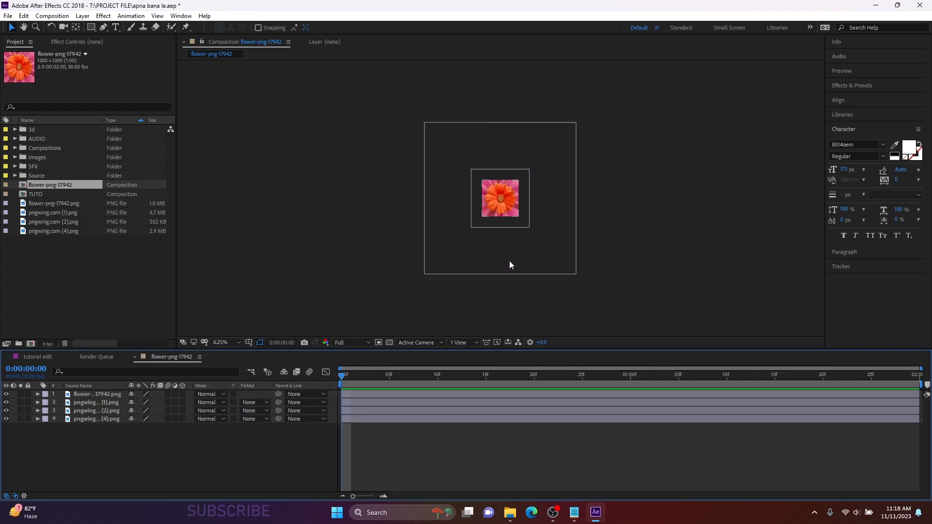
Step: Scale the orange, pink, dark blue and light blue flower layers to 67, 13, 139 and 45 percent respectively
drag(80, 447, 109, 446)
scroll(514, 214, up, 2)
scroll(534, 194, down, 2)
click(532, 188)
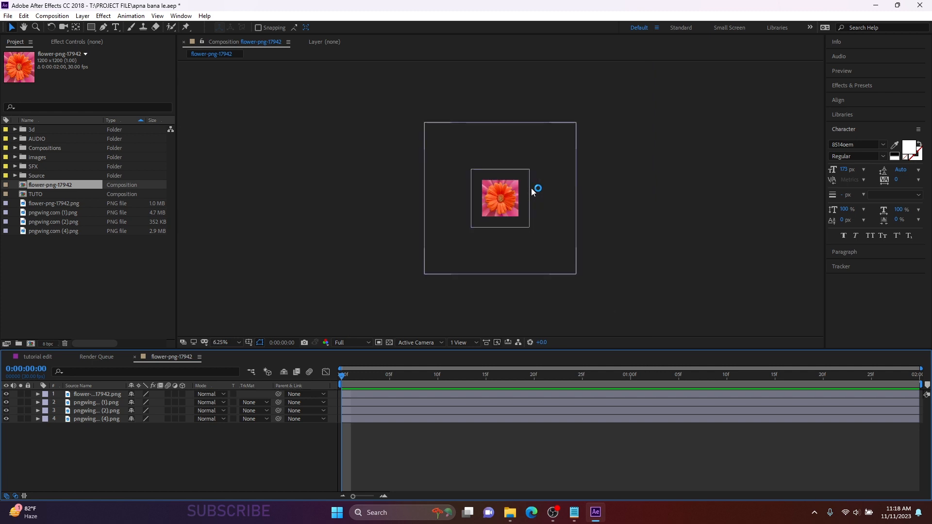
key(a)
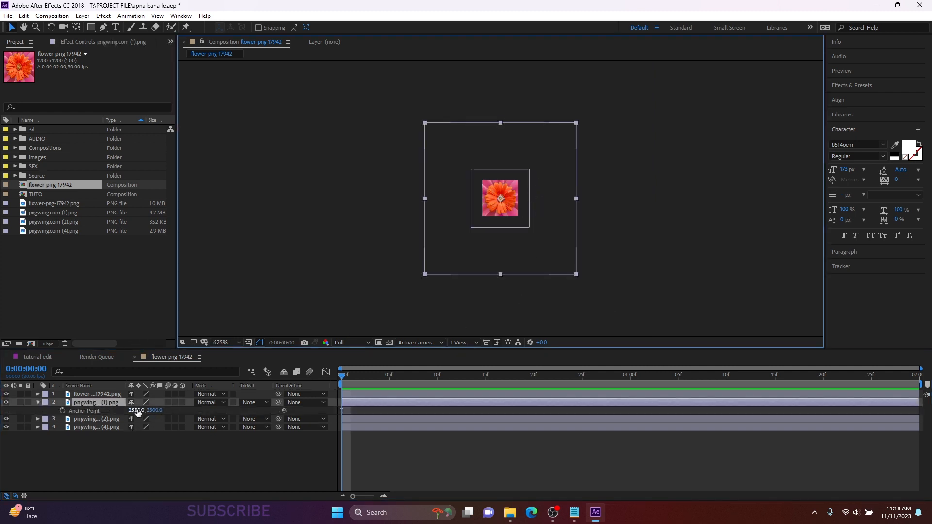
scroll(439, 229, down, 1)
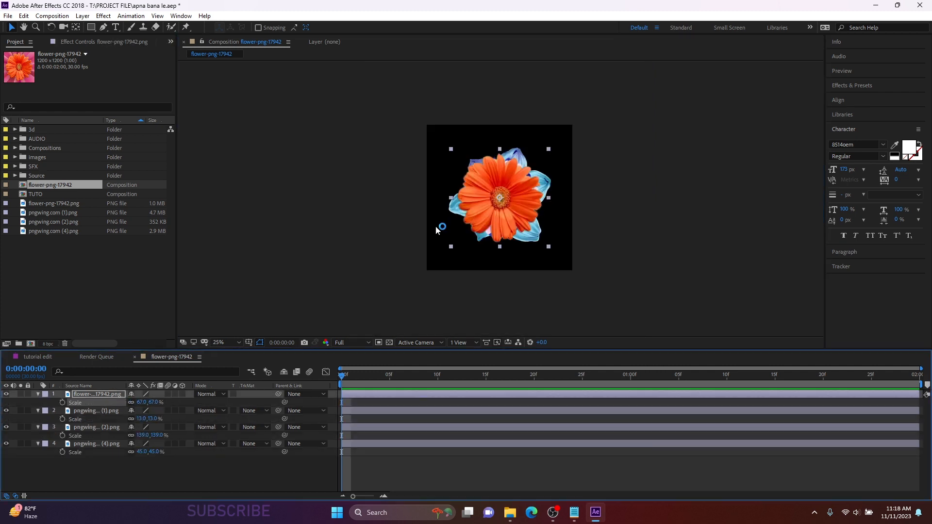
Step: Arrange the flowers in the frame: orange upper left, pink upper right, light blue lower left, dark blue lower right
drag(506, 208, 480, 179)
drag(519, 241, 481, 276)
drag(513, 209, 558, 167)
drag(519, 214, 557, 265)
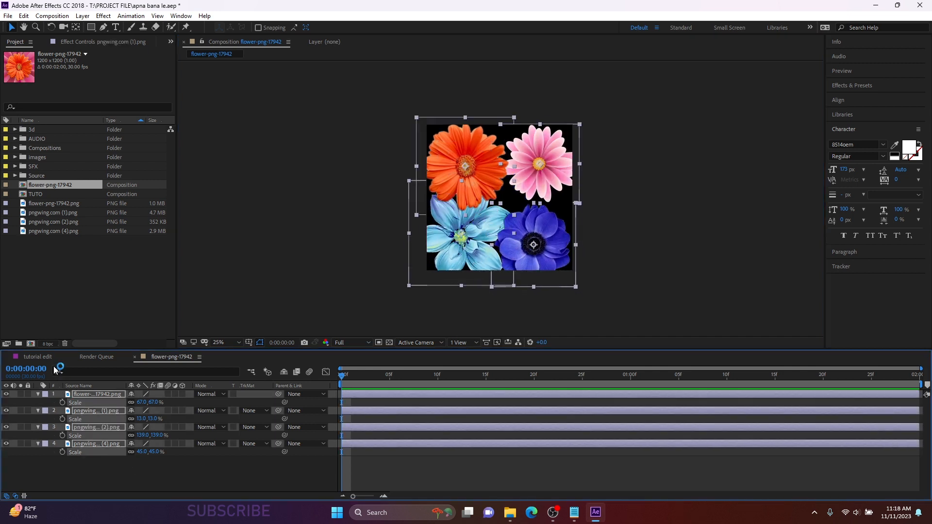
Step: Look through the layers of the tutorial edit composition
click(35, 359)
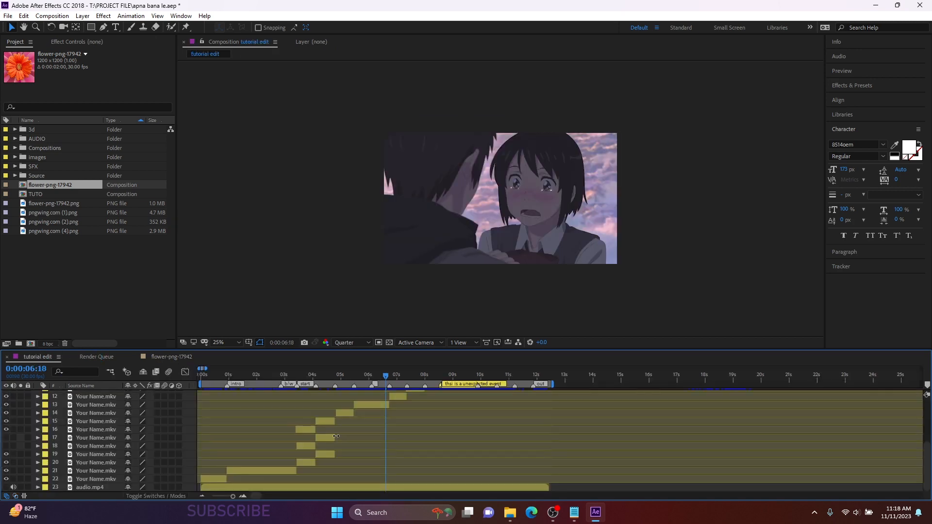
scroll(430, 433, down, 3)
scroll(371, 406, up, 3)
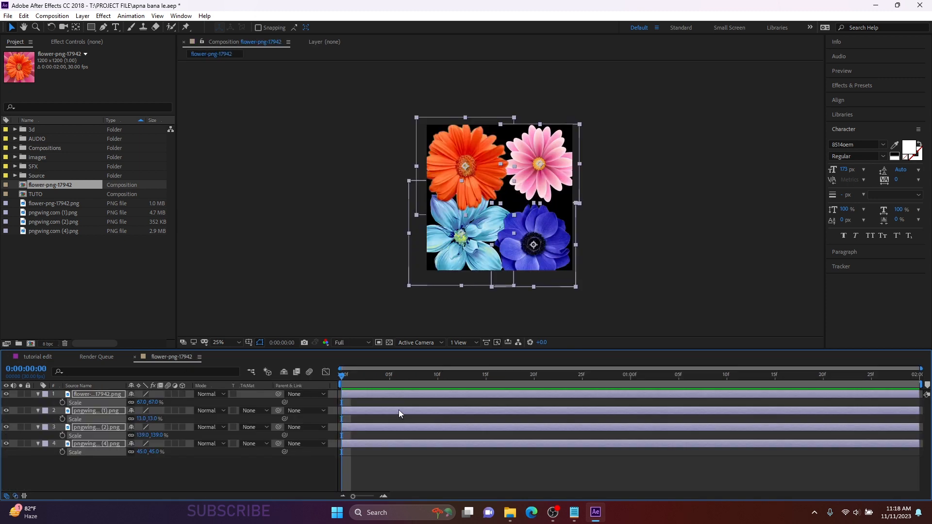
Step: Try pre-composing all four flower layers in flower-png-17942 with their attributes moved into the new composition, and undo it
drag(54, 460, 112, 427)
key(ctrl+shift+c)
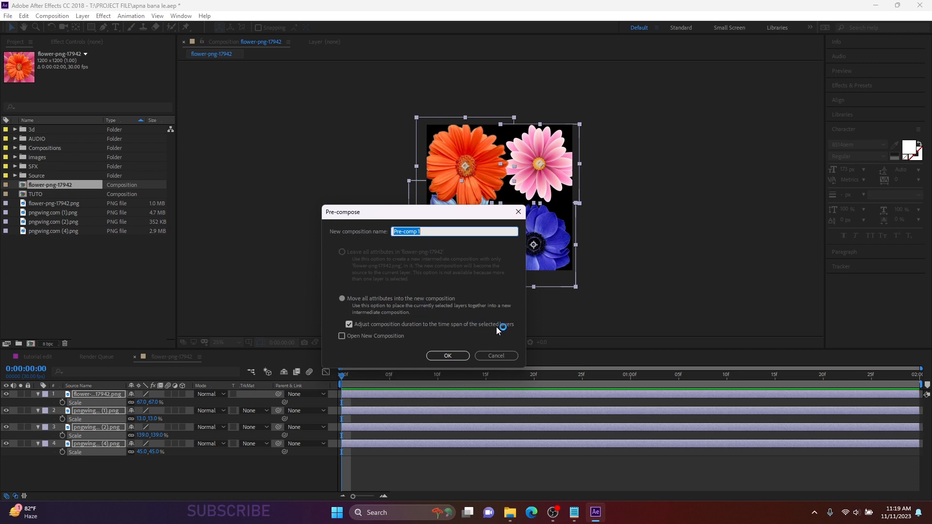
click(508, 324)
click(439, 357)
key(ctrl+z)
Step: Move the playhead to frame 12 and examine the scale and position of all four flower layers
click(457, 376)
drag(65, 441, 114, 397)
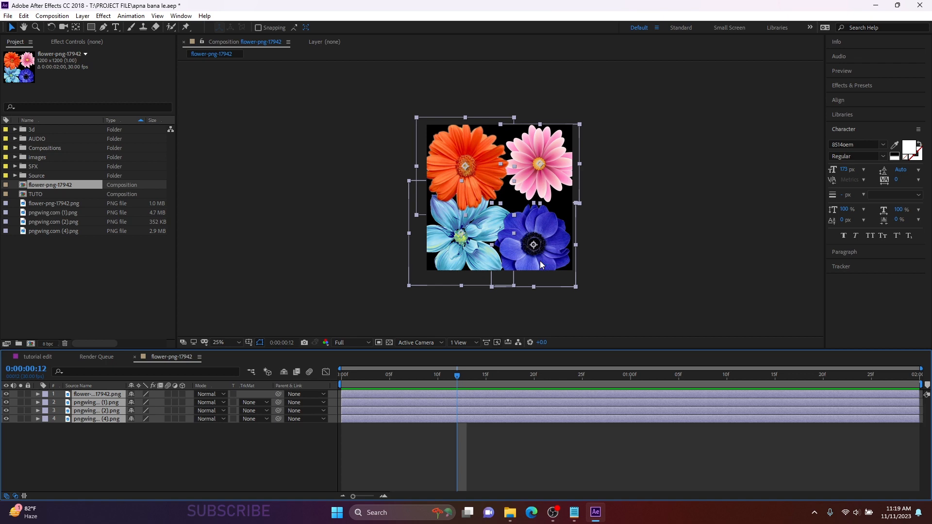
drag(82, 440, 103, 397)
key(s)
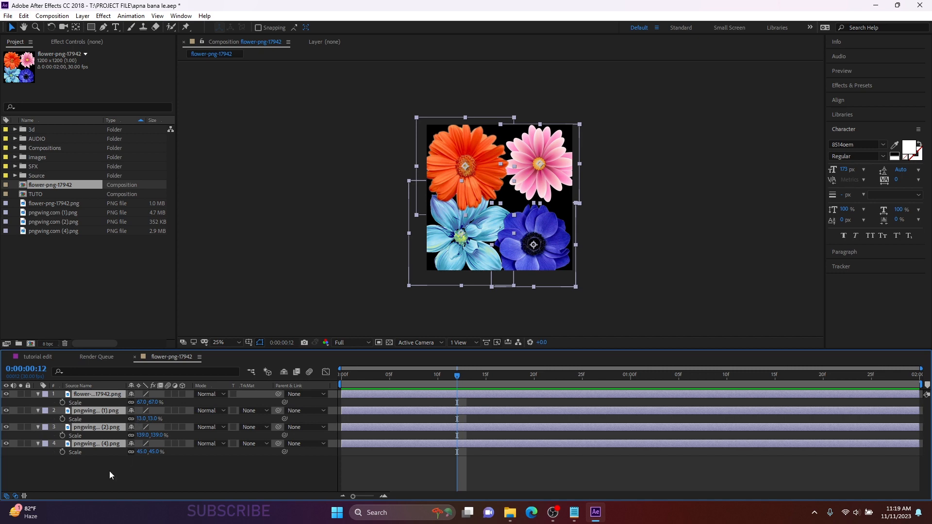
key(p)
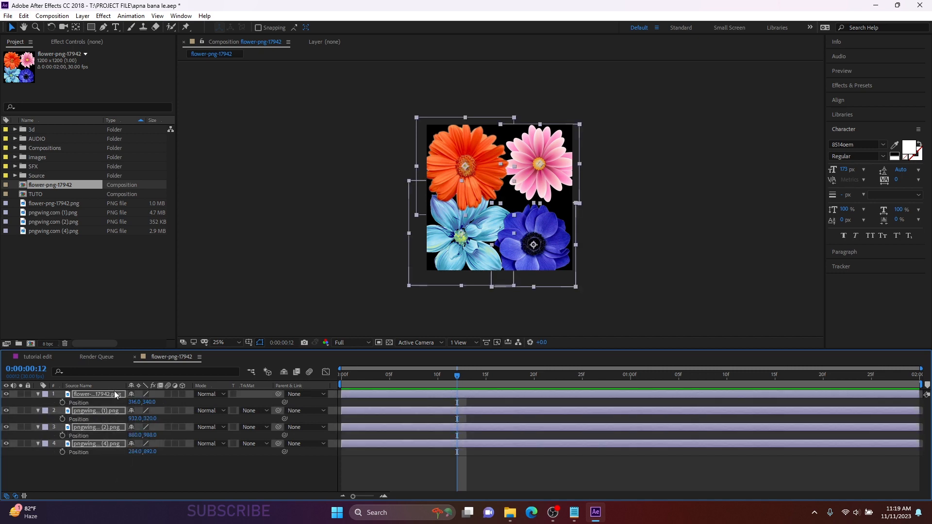
click(136, 453)
click(110, 434)
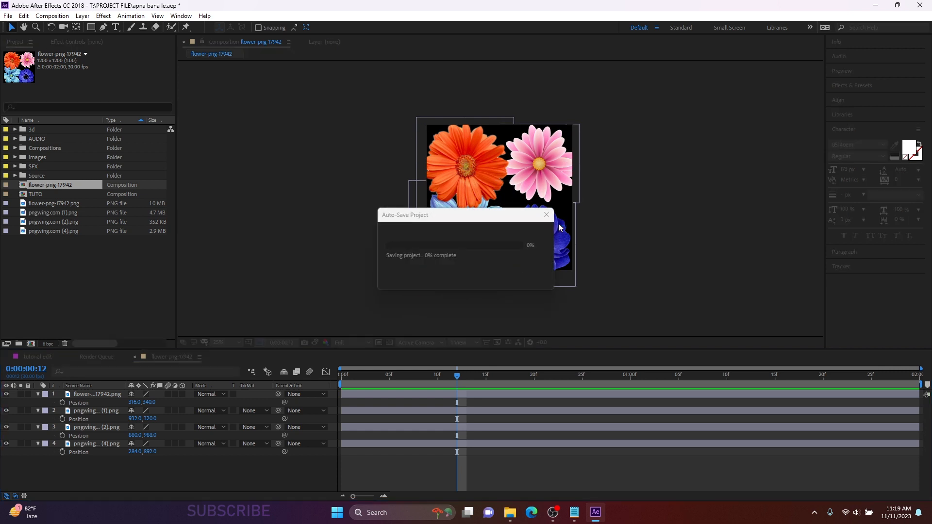
Step: Pre-compose all four flower layers into a composition named Test, moving all attributes into it
drag(60, 468, 97, 377)
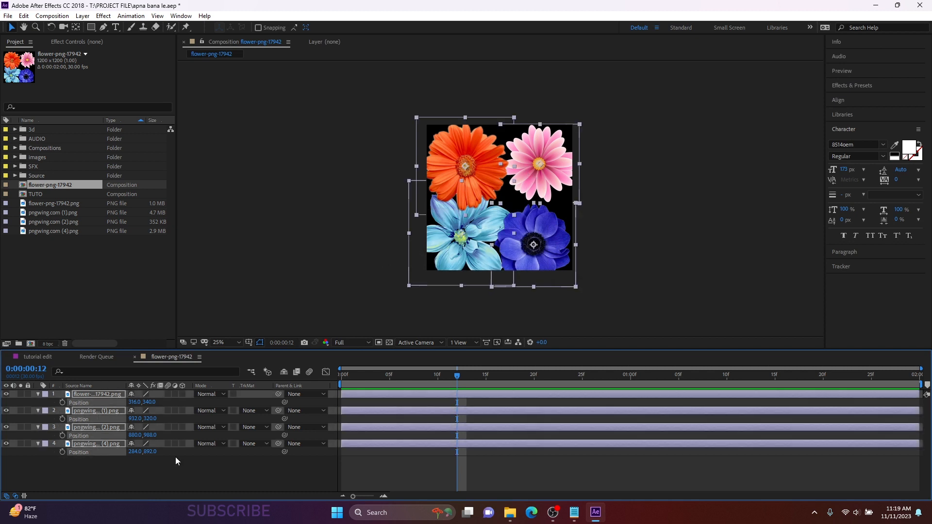
key(ctrl+shift+c)
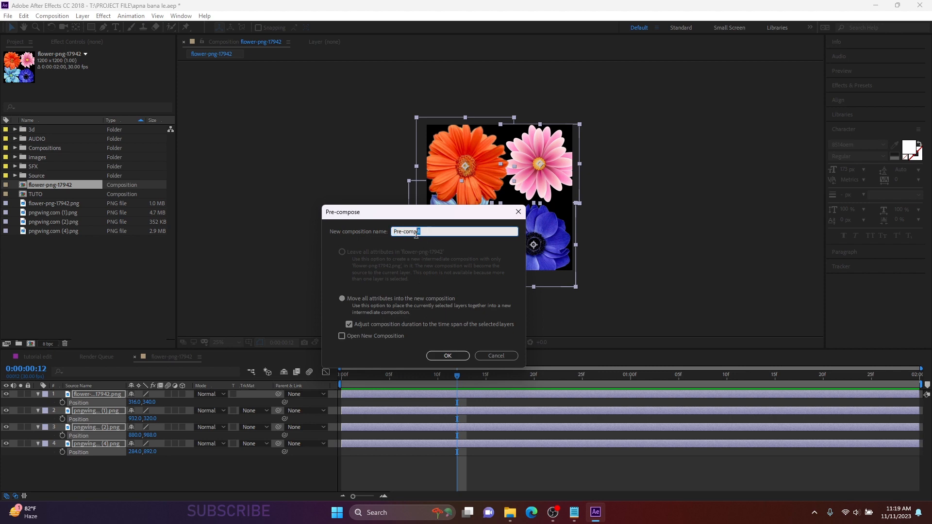
text(Test)
click(448, 356)
click(435, 393)
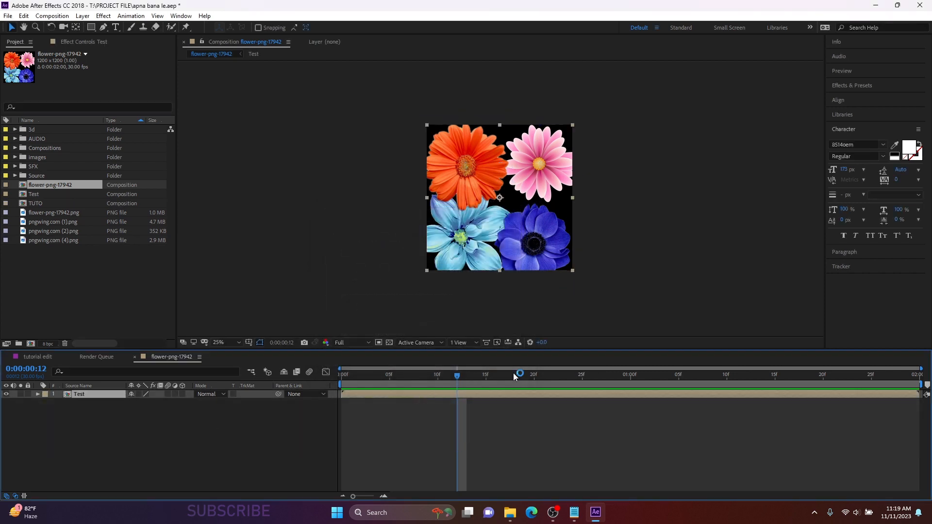
Step: Examine the scale and position properties of the pre-composed Test layer
key(s)
key(p)
click(475, 163)
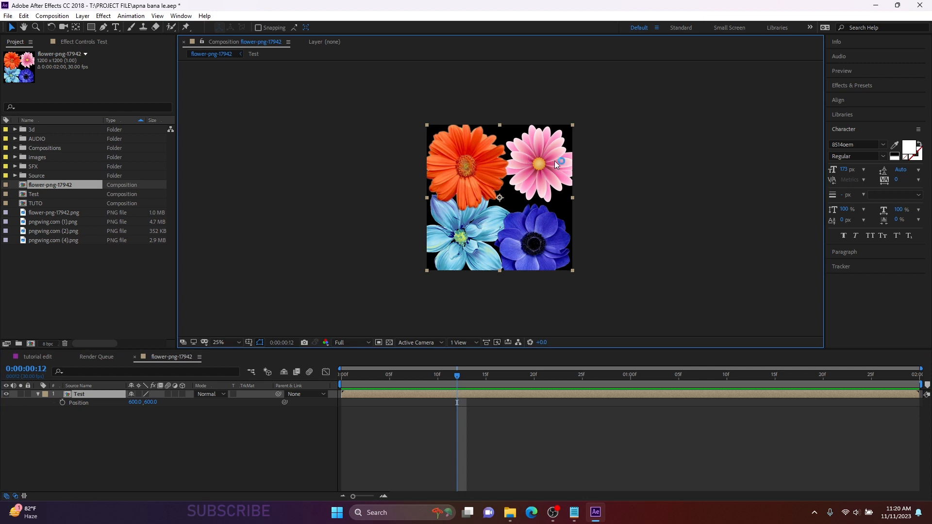
mouse_move(492, 204)
mouse_down()
mouse_move(512, 175)
mouse_move(500, 199)
mouse_move(552, 261)
mouse_move(492, 204)
mouse_up()
click(412, 395)
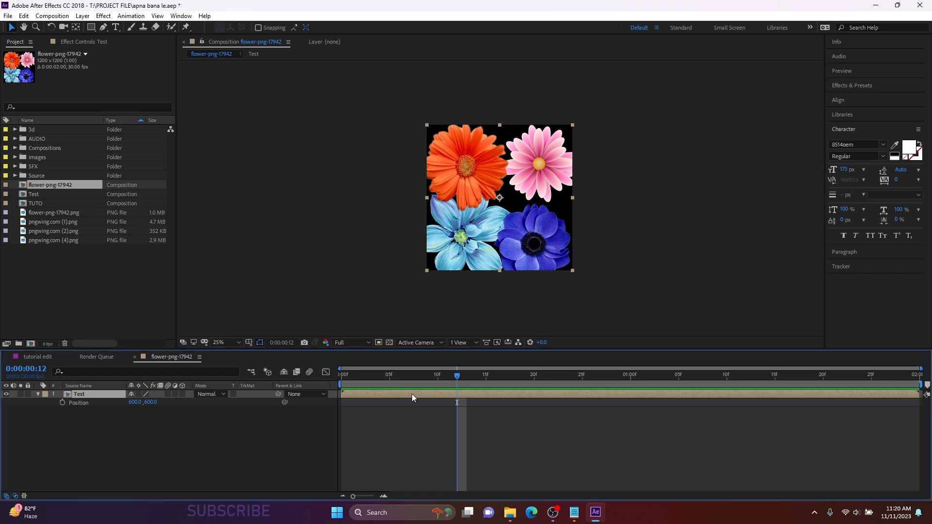
Step: Open the Test composition and inspect the separate flower layers inside it
double_click(412, 394)
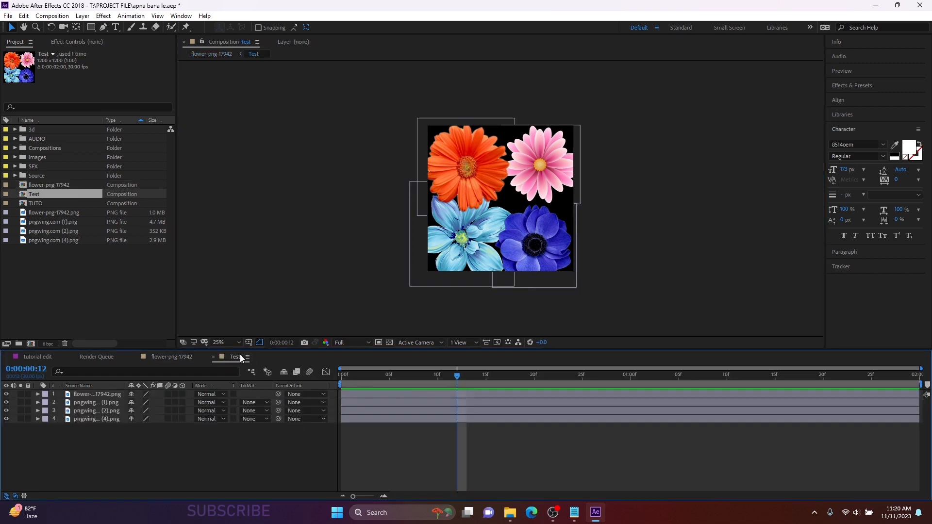
key(ctrl+a)
click(84, 410)
click(88, 396)
Step: Return to the flower-png-17942 composition and undo the Test pre-composition
click(177, 357)
key(p)
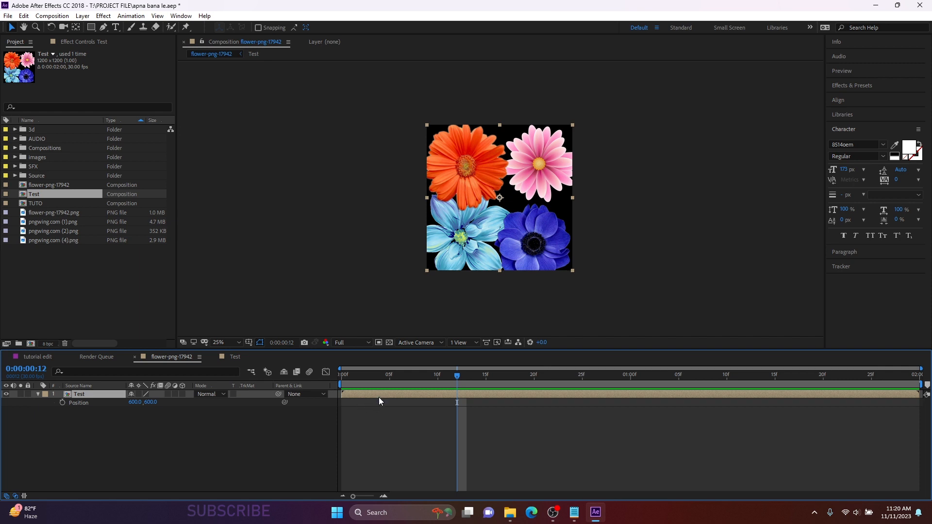
key(ctrl+z)
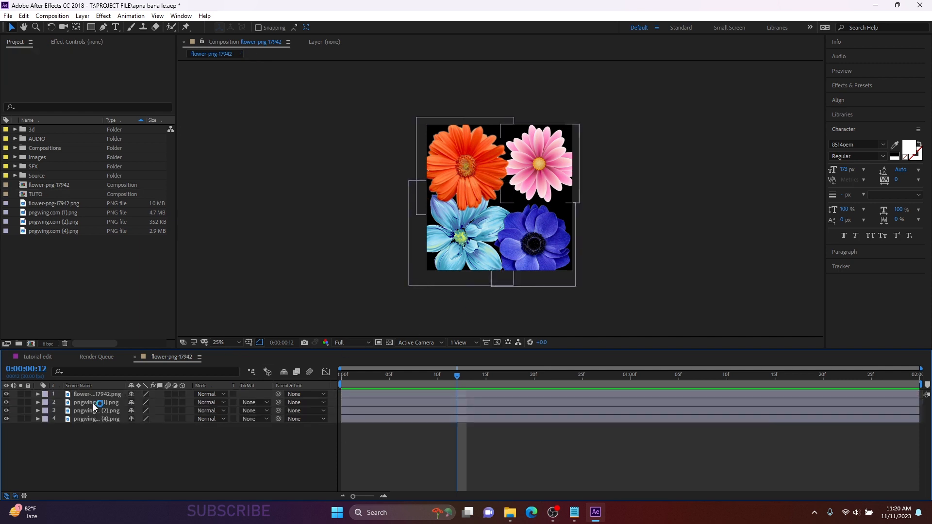
click(95, 404)
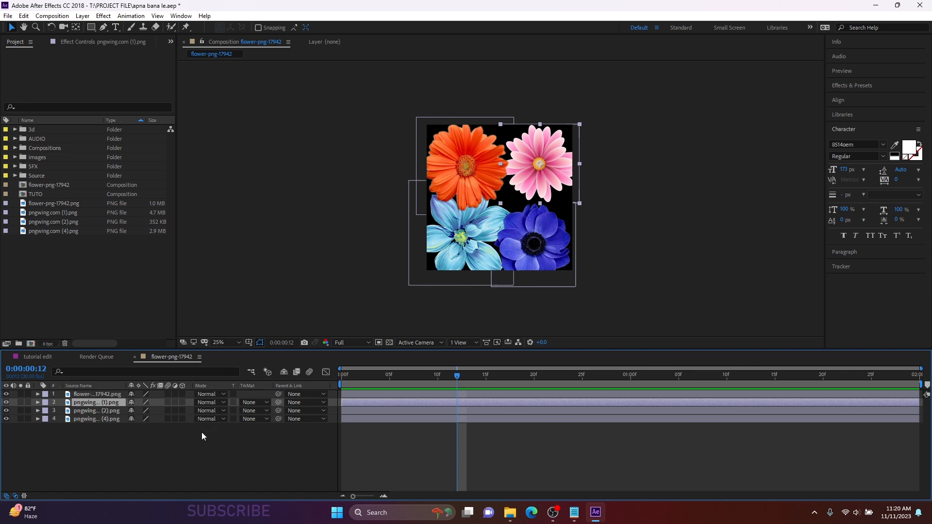
key(s)
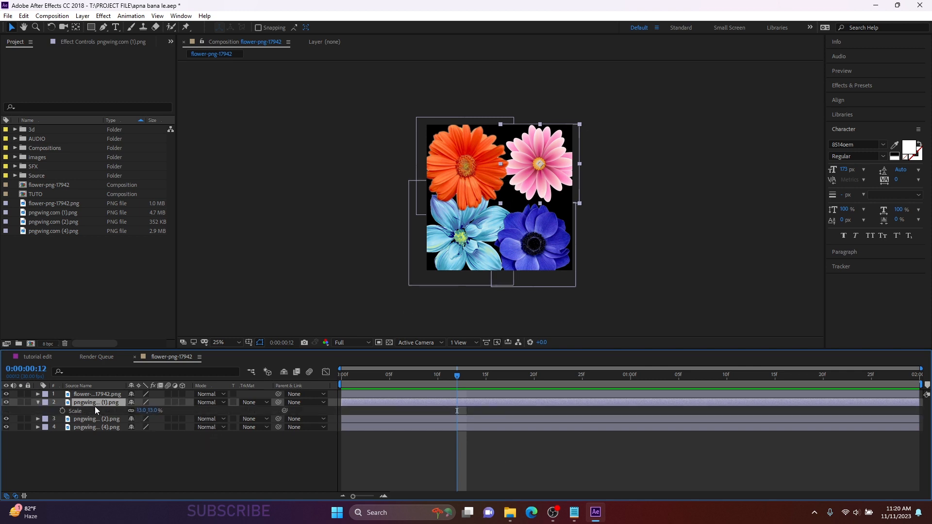
key(ctrl+shift+c)
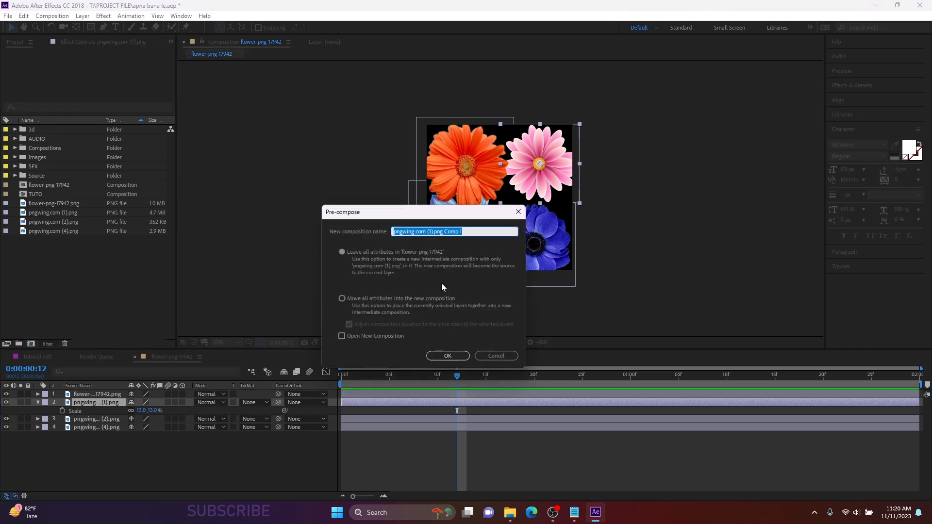
click(420, 269)
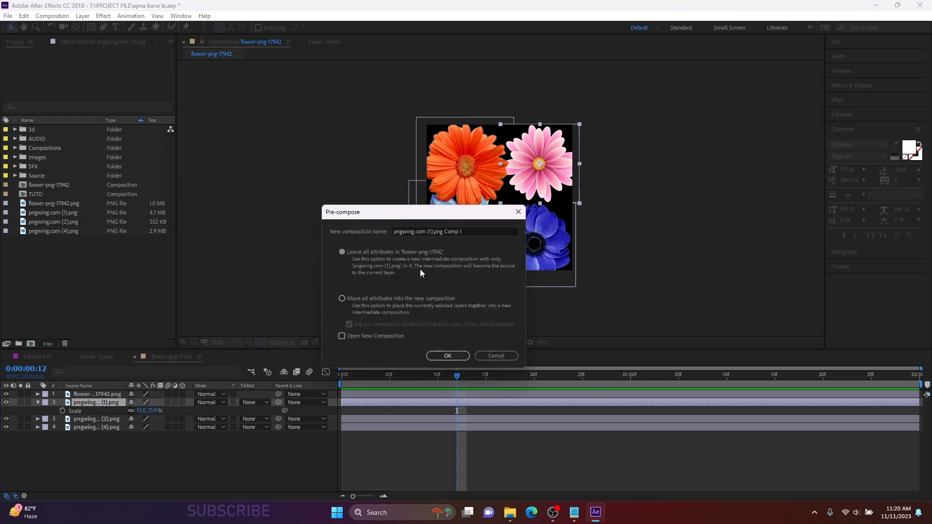
click(500, 356)
key(ctrl+a)
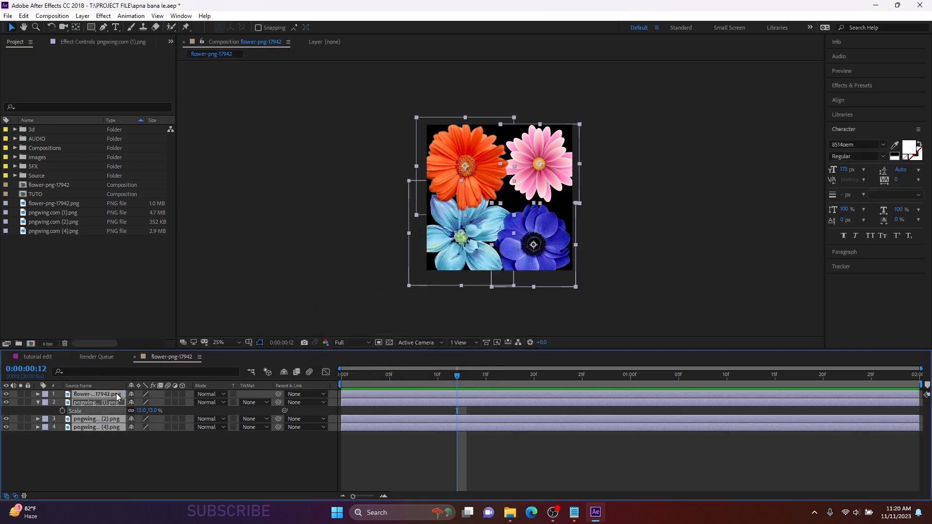
key(ctrl+shift+c)
click(494, 355)
Step: Pre-compose the pink flower layer as test, leaving all attributes in flower-png-17942
click(91, 403)
key(ctrl+shift+c)
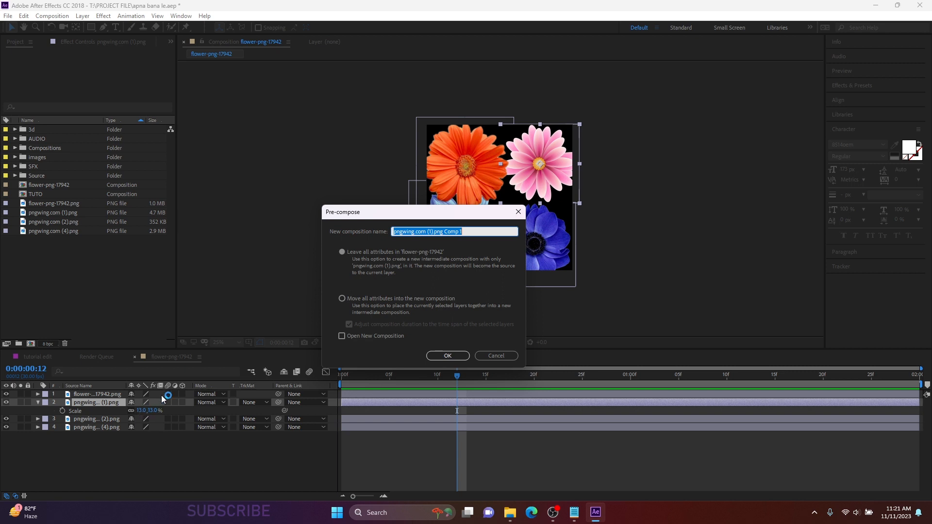
text(test)
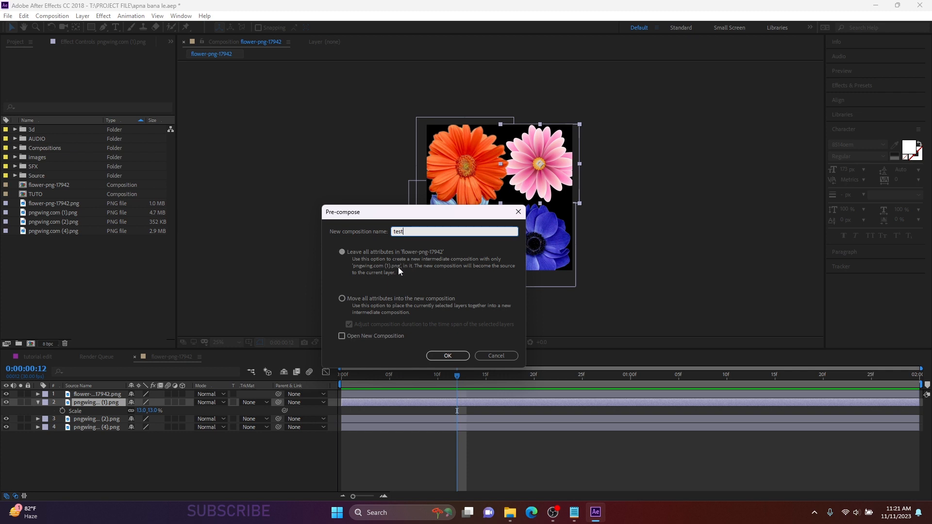
click(456, 356)
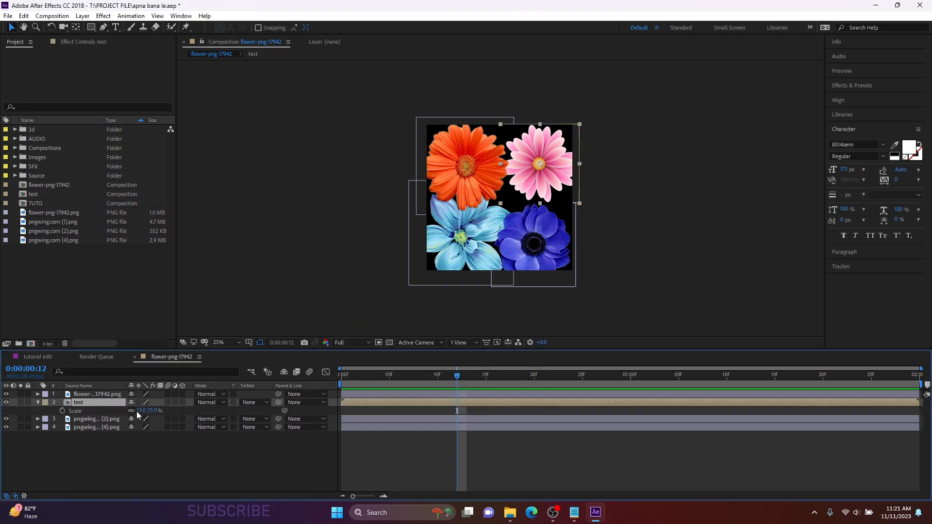
Step: Try moving the pre-composed pink flower slightly to the right in the frame, and undo the move
drag(531, 165, 546, 167)
key(ctrl+z)
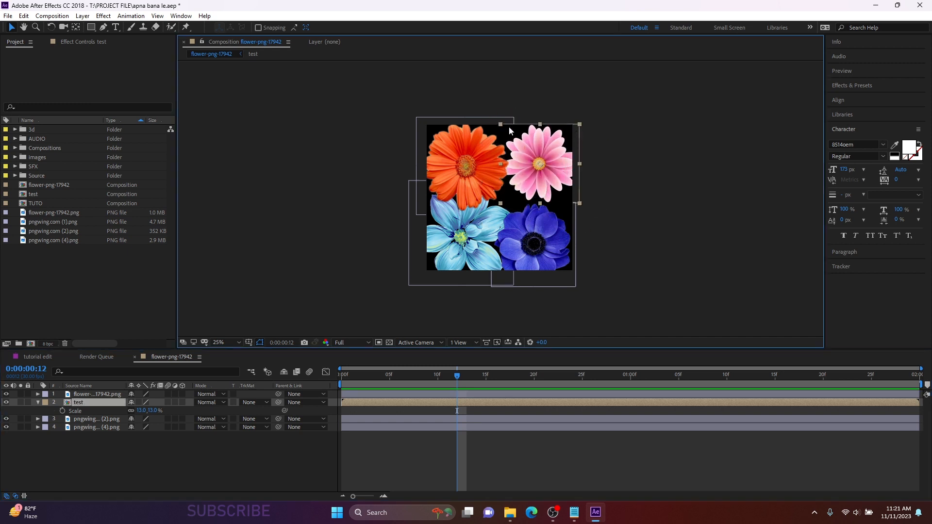
Step: Open the test composition, select its pink flower layer and reveal the layer's scale
double_click(91, 402)
scroll(505, 305, down, 6)
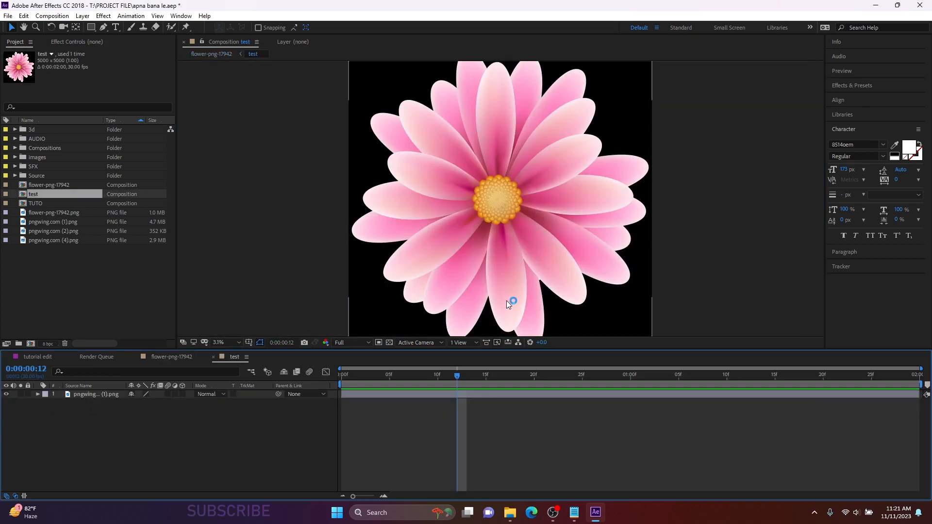
scroll(512, 285, up, 1)
scroll(517, 199, up, 1)
click(534, 165)
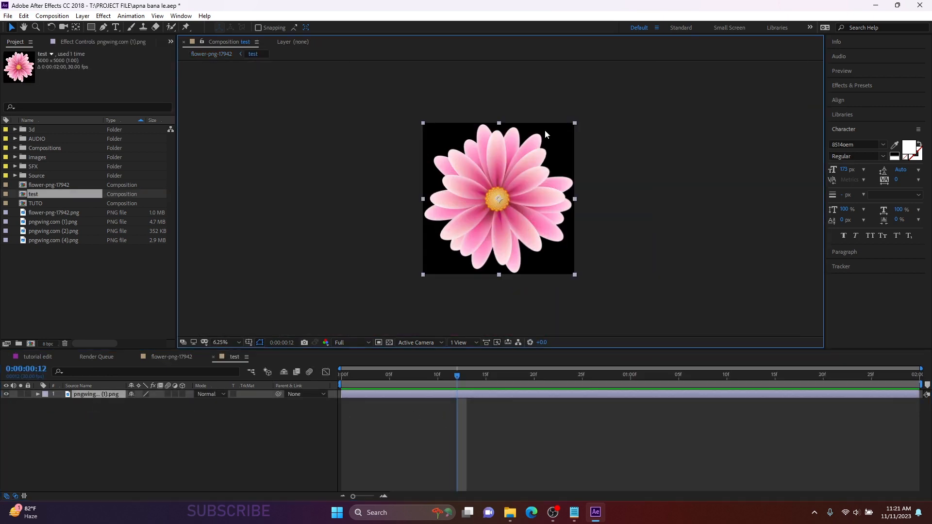
key(s)
Step: Try resizing the test composition to 5726 by 5987 px, and reopen the pre-compose options for the pink flower layer in flower-png-17942
key(ctrl+k)
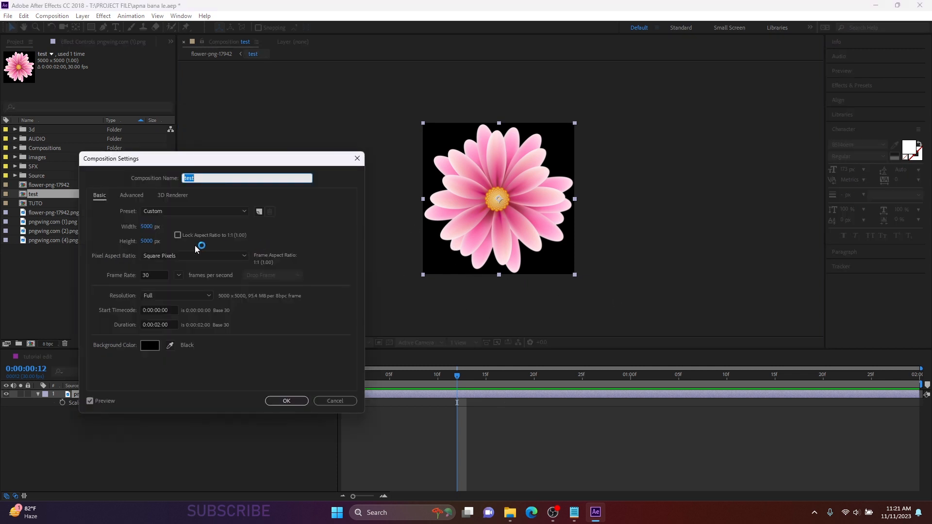
drag(146, 227, 440, 174)
drag(146, 241, 575, 157)
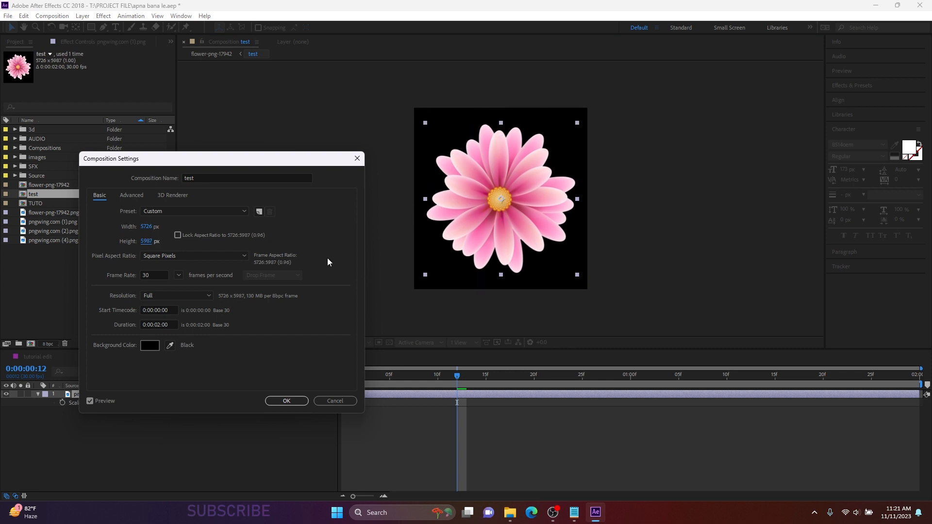
click(355, 159)
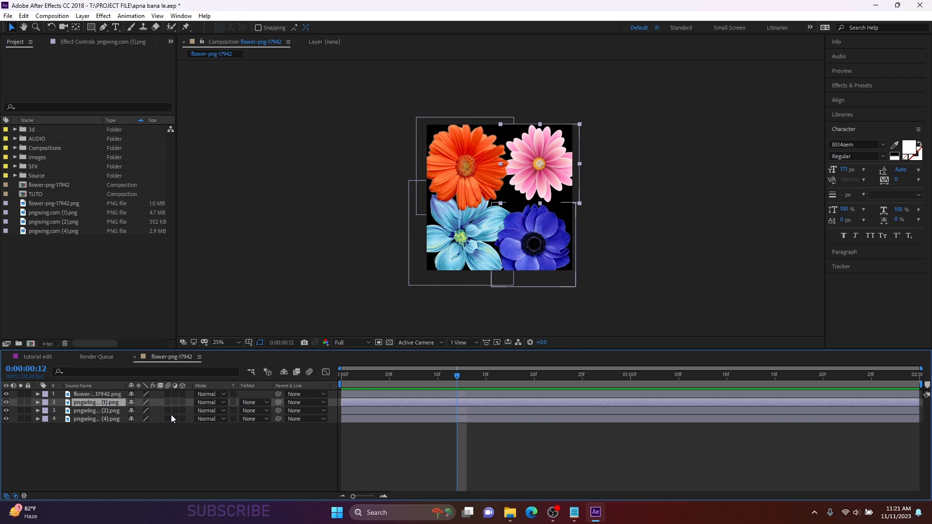
key(ctrl+shift+c)
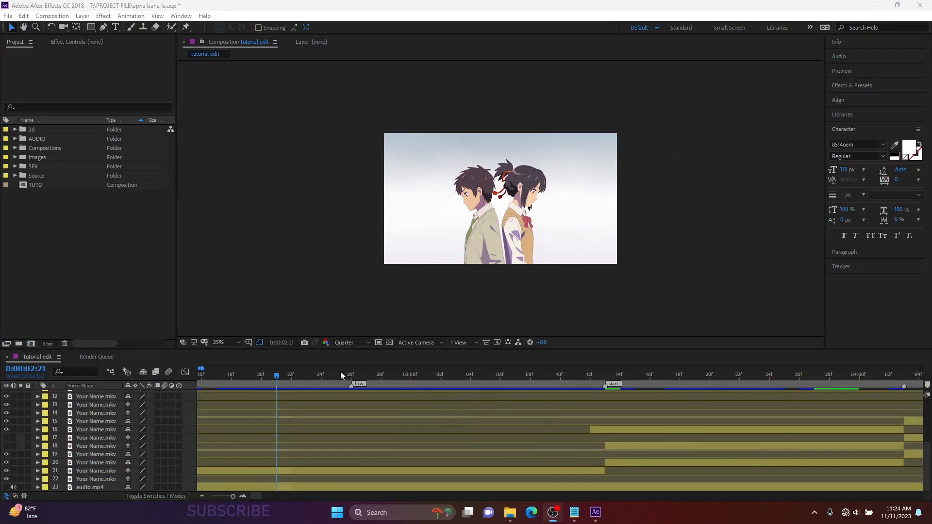
Step: Select the Your Name.mkv clip that spans the b/w marker in tutorial edit and split it at 0:00:03:01
click(345, 375)
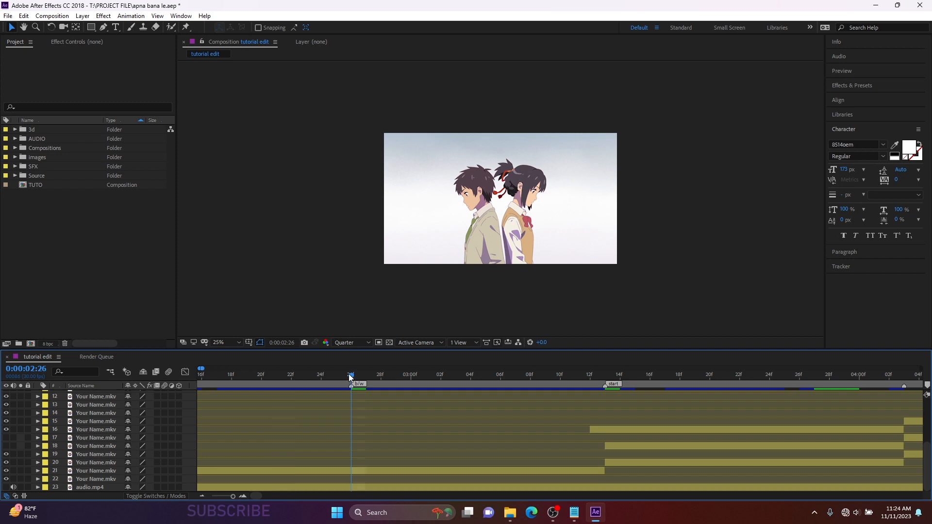
click(356, 462)
click(356, 471)
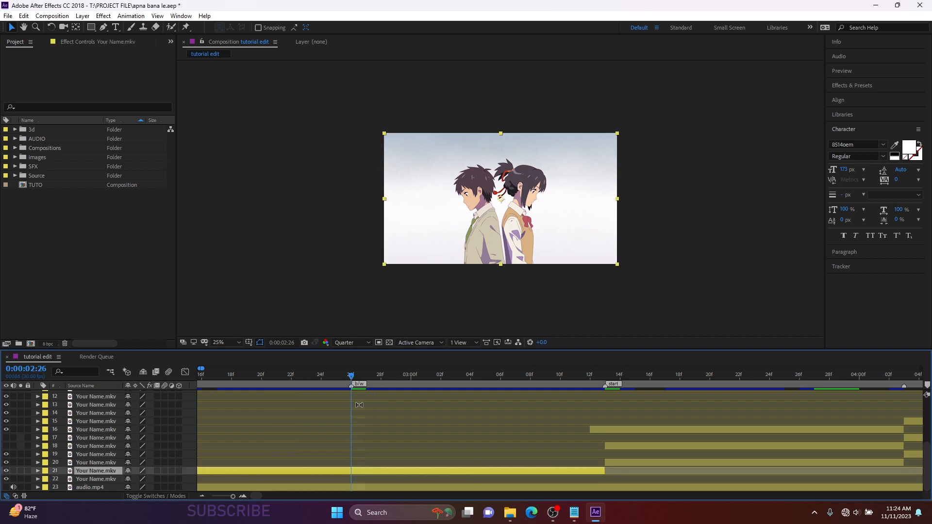
drag(301, 378, 344, 385)
key(minus)
key(minus)
key(ctrl+shift+d)
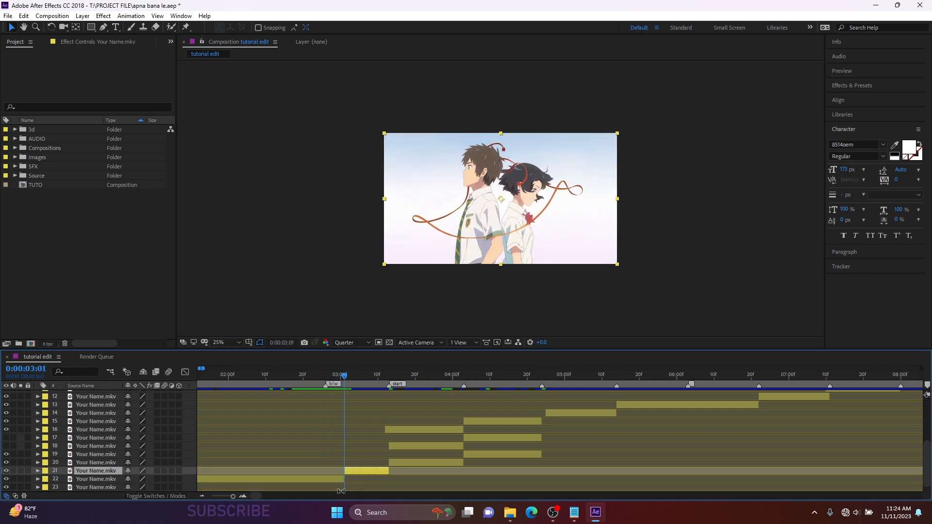
Step: Move the split-off Your Name.mkv segment to start at the b/w marker, and trim the preceding segment to end there
click(243, 497)
scroll(418, 422, down, 1)
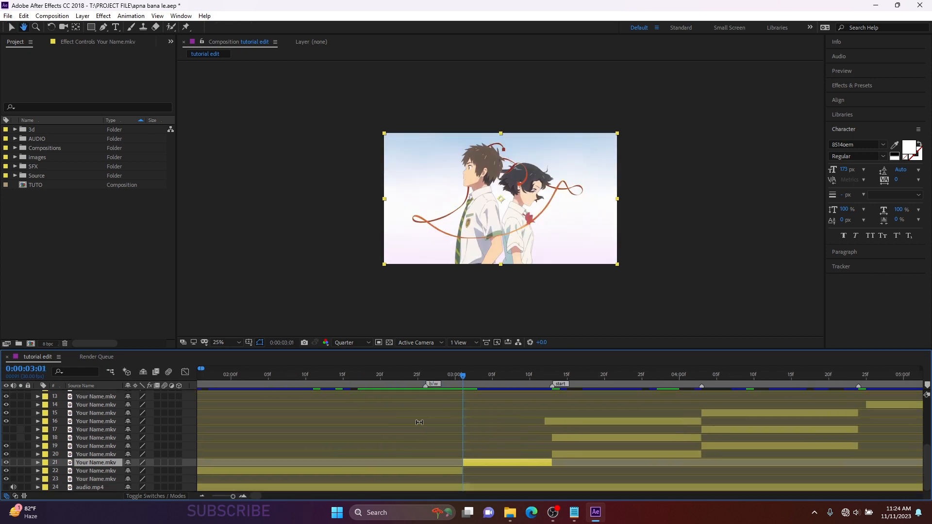
click(427, 375)
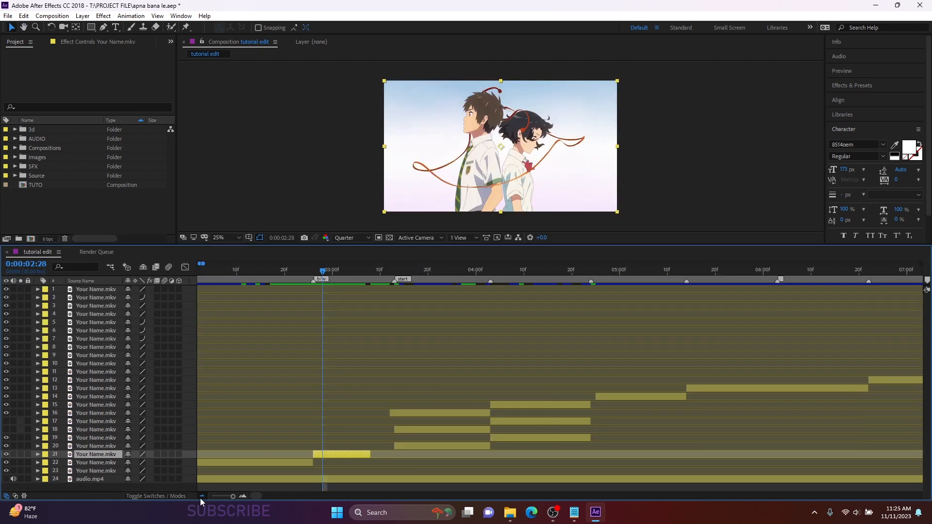
scroll(297, 437, down, 2)
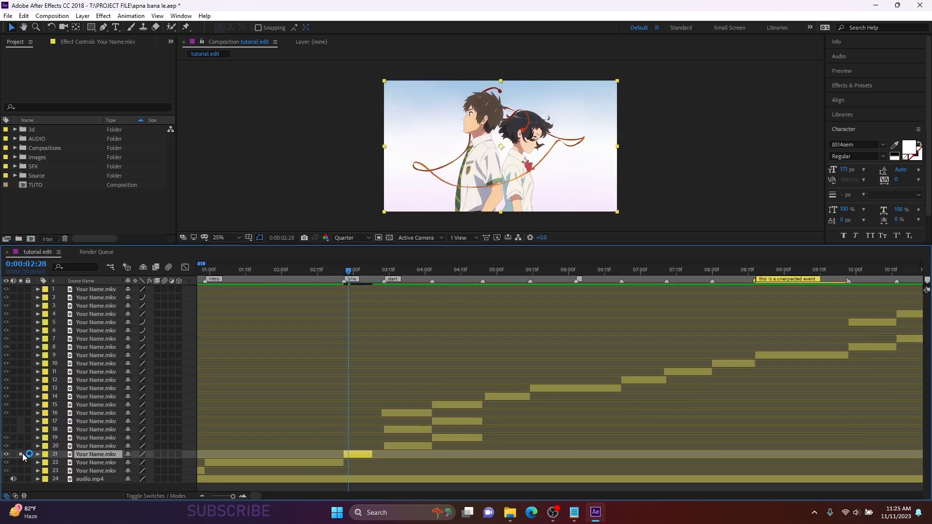
Step: Solo the segment starting at the b/w marker, extend its end to about 0:00:04:28 and scrub through it
drag(375, 455, 470, 456)
click(363, 272)
drag(369, 274, 495, 273)
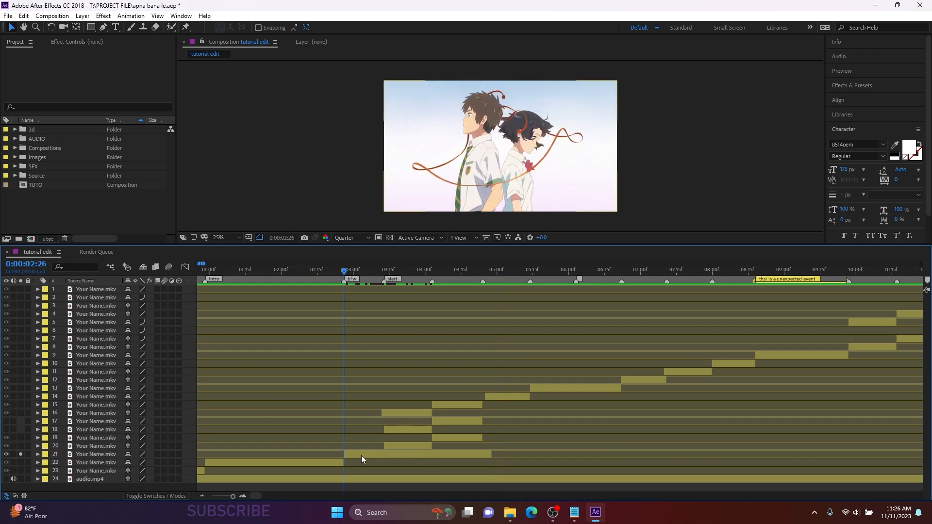
Step: Pre-compose the extended segment as Your Name.mkv Comp 1, moving all attributes into the new composition and matching its duration to the segment
click(361, 456)
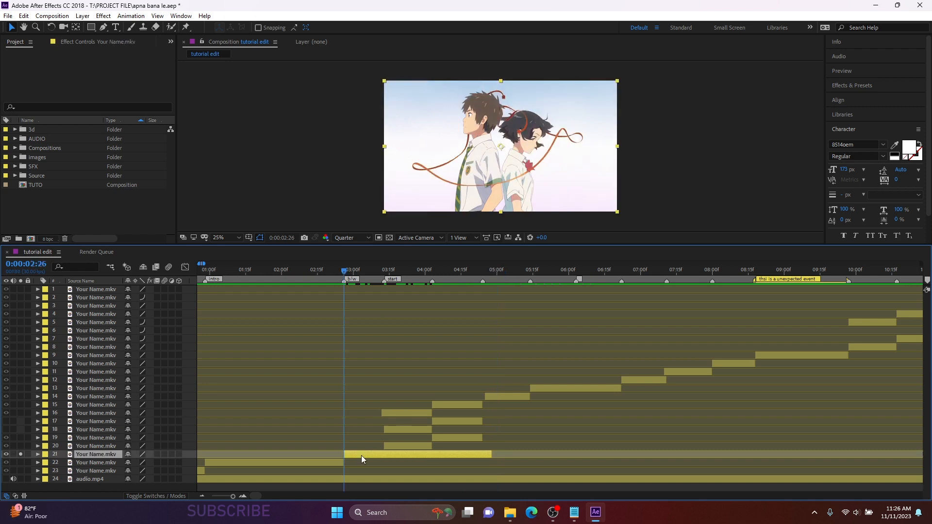
key(ctrl+shift+c)
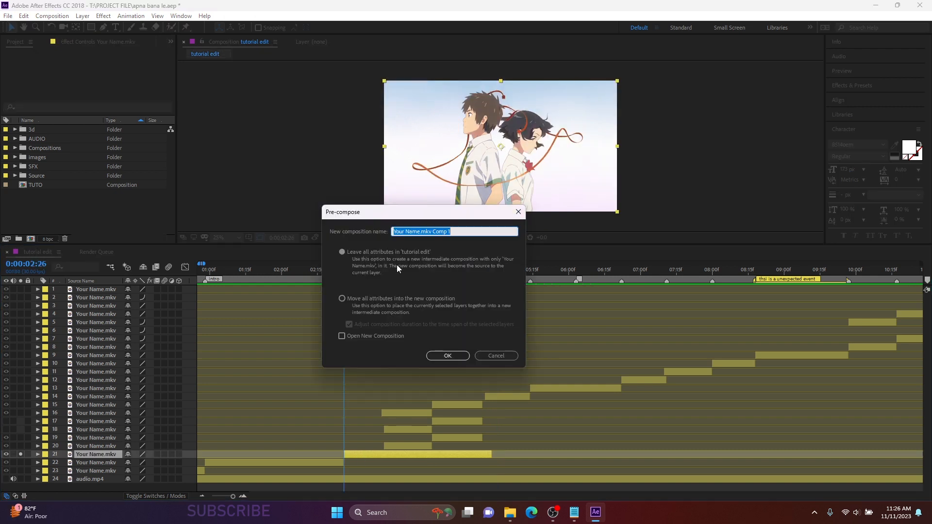
click(383, 255)
click(382, 298)
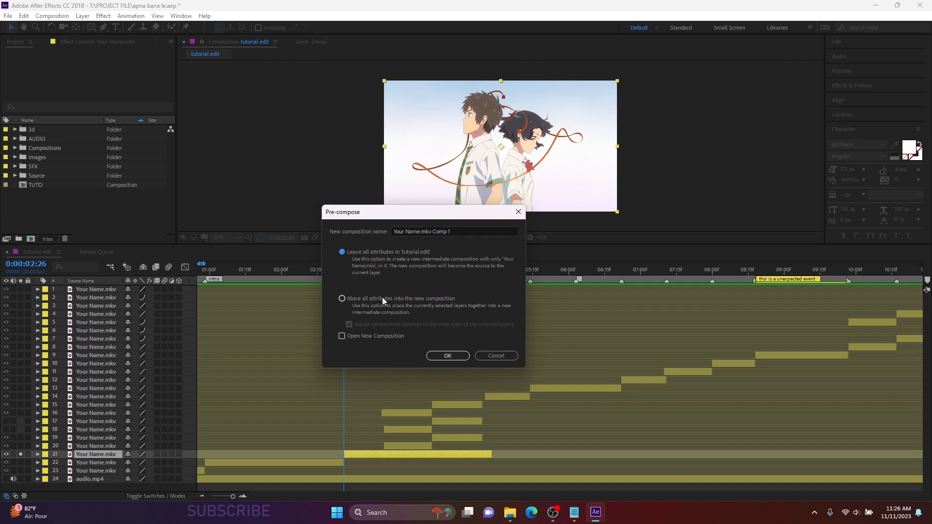
click(387, 255)
click(369, 300)
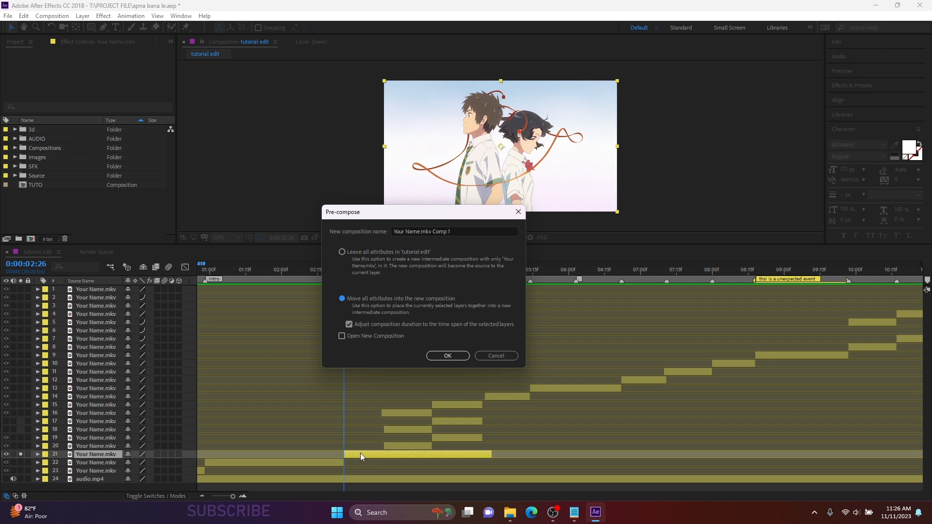
click(446, 356)
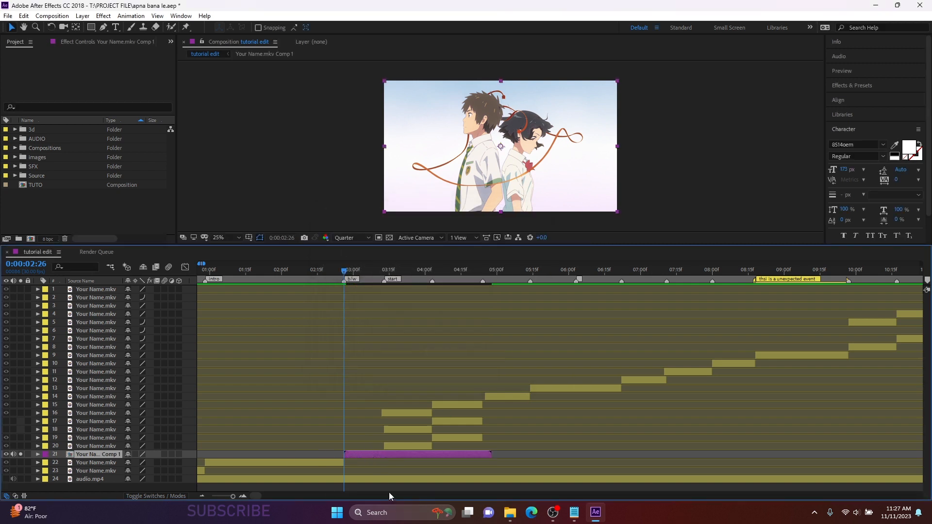
Step: Open Your Name.mkv Comp 1 and scrub through it, return to tutorial edit and undo the pre-composition
double_click(378, 455)
drag(419, 269, 845, 254)
key(ctrl+z)
click(48, 252)
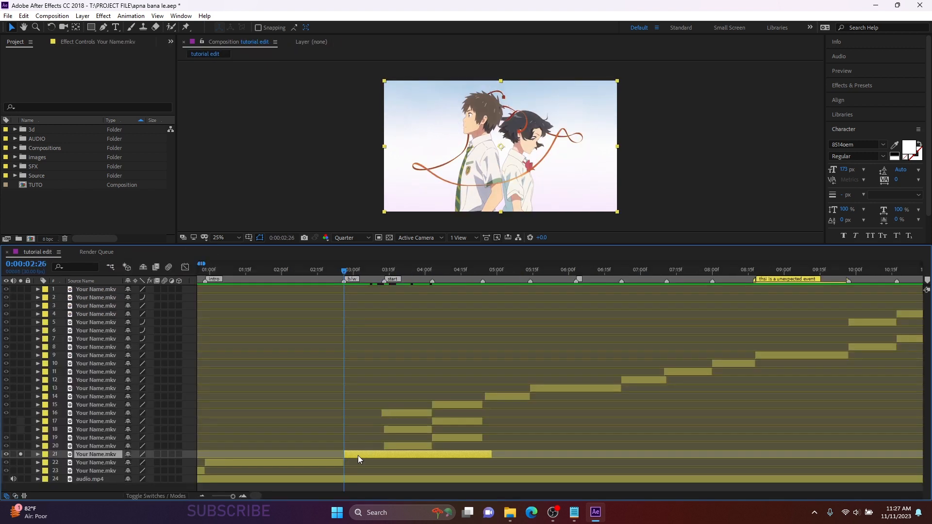
Step: Pre-compose the extended segment as Your Name.mkv Comp 1, leaving all attributes in tutorial edit
key(ctrl+shift+c)
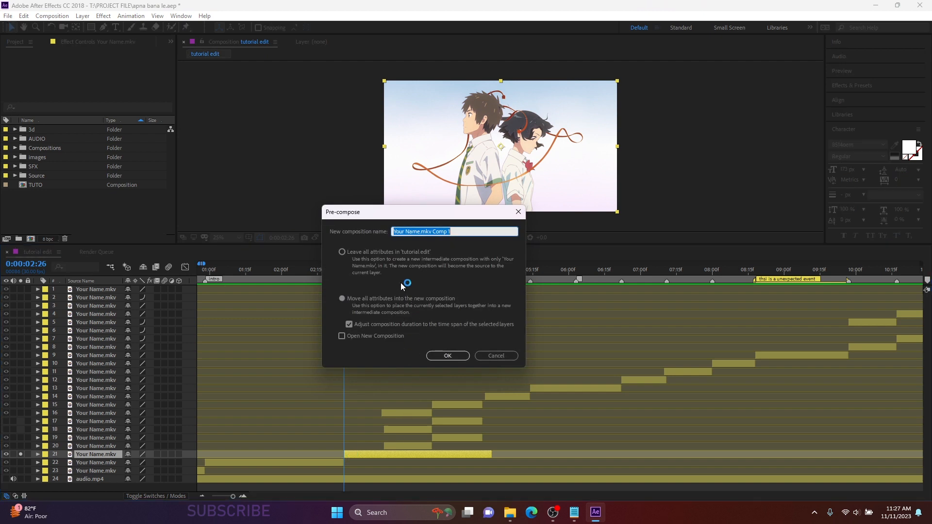
click(375, 253)
click(448, 356)
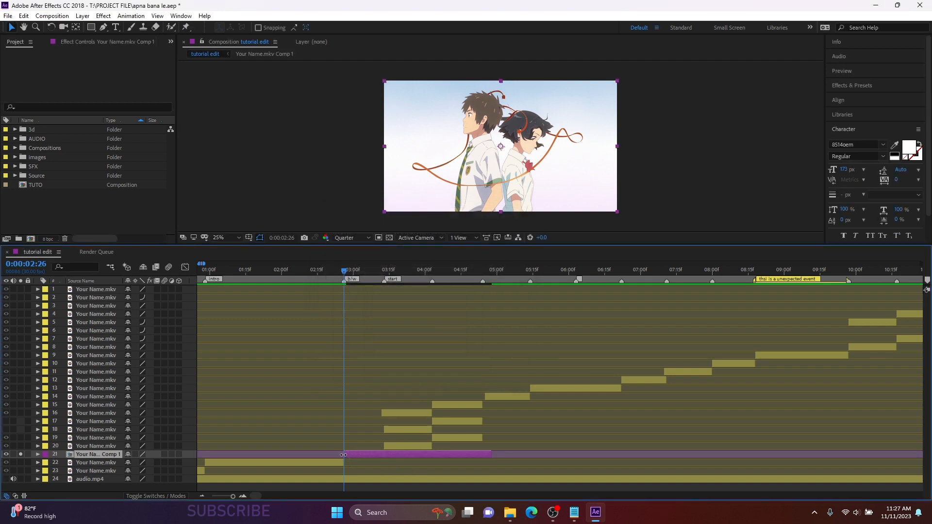
Step: Scrub through the full footage inside Your Name.mkv Comp 1, return to tutorial edit and undo the attribute-leaving pre-composition
double_click(479, 456)
drag(383, 271, 824, 290)
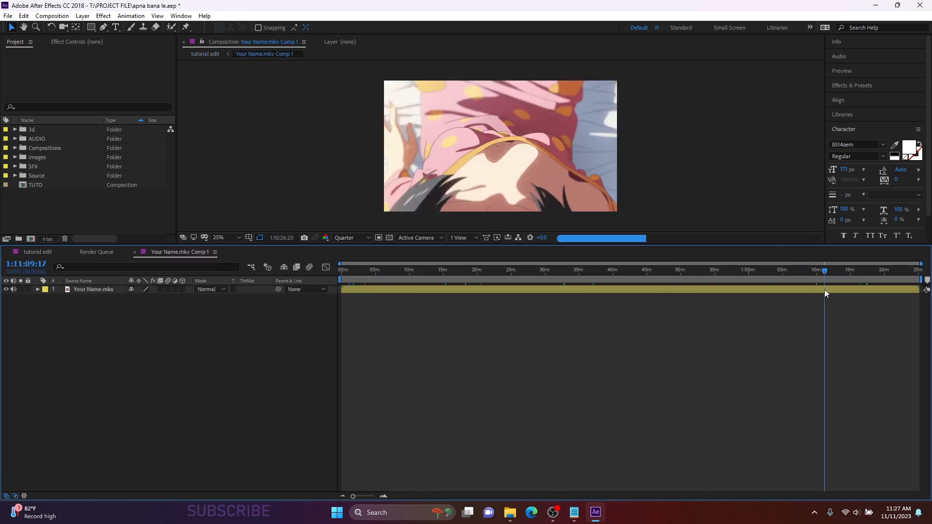
click(39, 252)
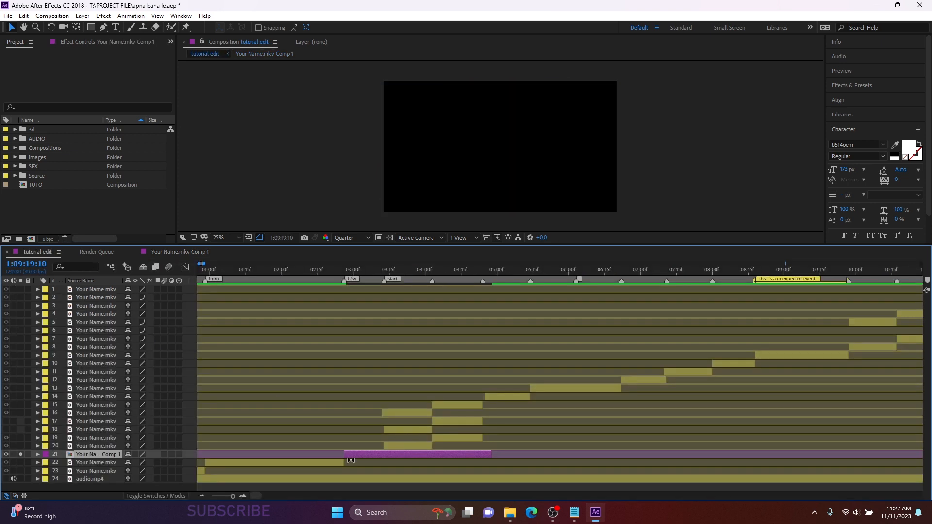
key(ctrl+z)
Step: Pre-compose the extended segment again as Your Name.mkv Comp 1, moving all attributes and adjusting the duration to the selected layer's time span
key(ctrl+shift+c)
click(362, 302)
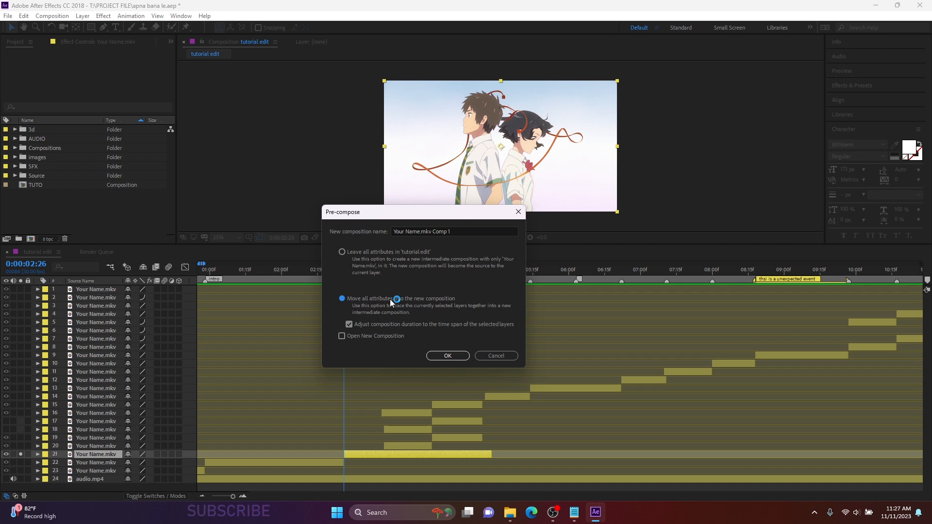
click(447, 356)
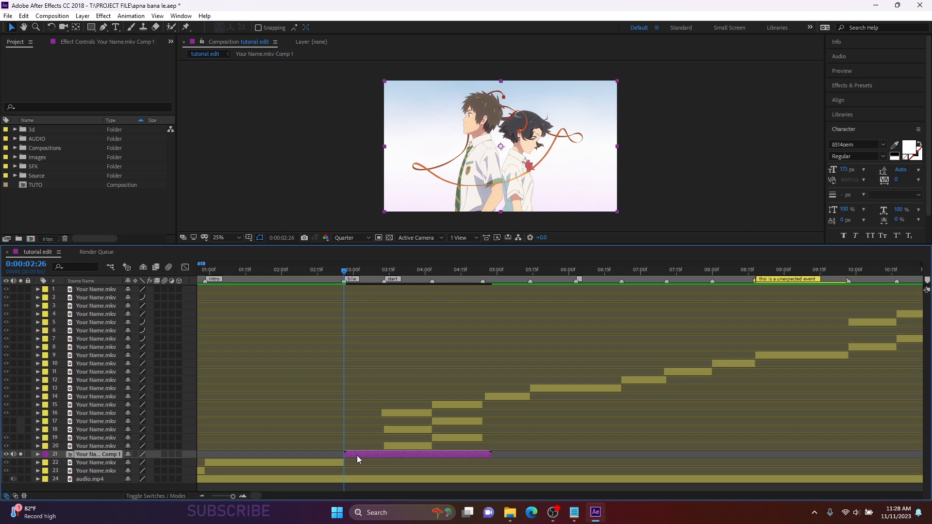
Step: Open Your Name.mkv Comp 1 from the tutorial edit timeline and rename the composition intro beat
double_click(357, 457)
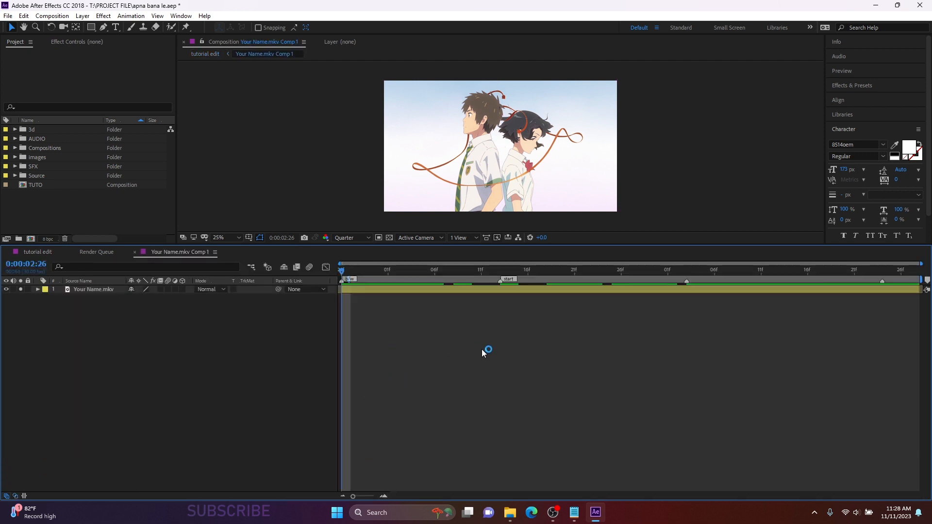
click(49, 251)
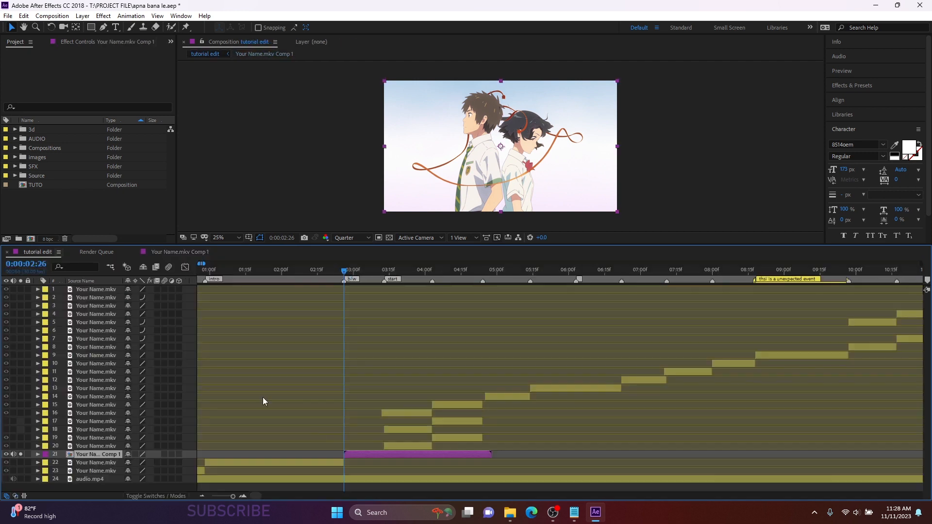
double_click(387, 454)
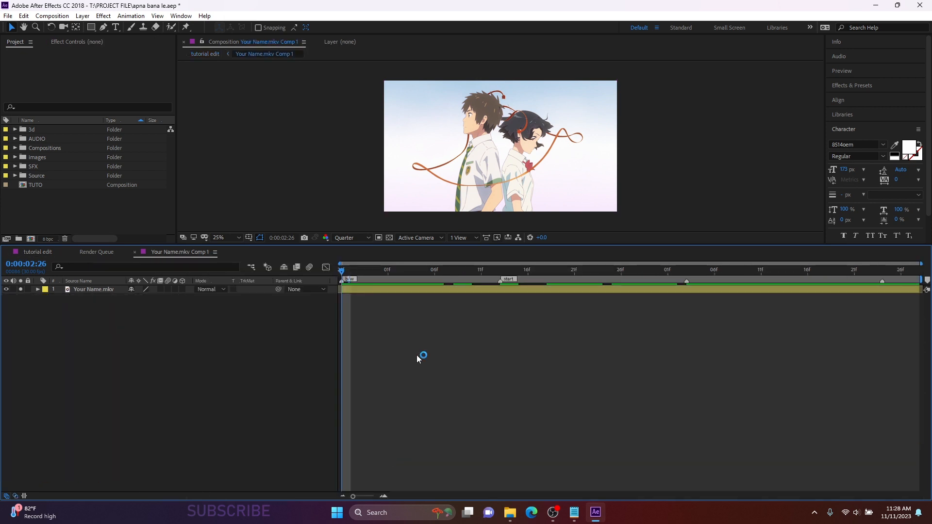
key(ctrl+k)
key(BackSpace)
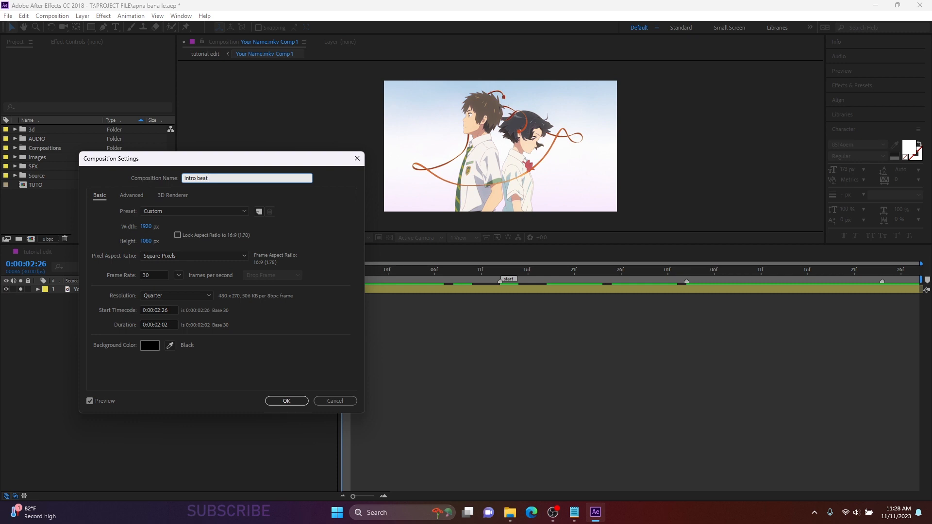
click(286, 401)
Step: Preview the intro beat composition and return the playhead to its start at 0:00:02:26
key(space)
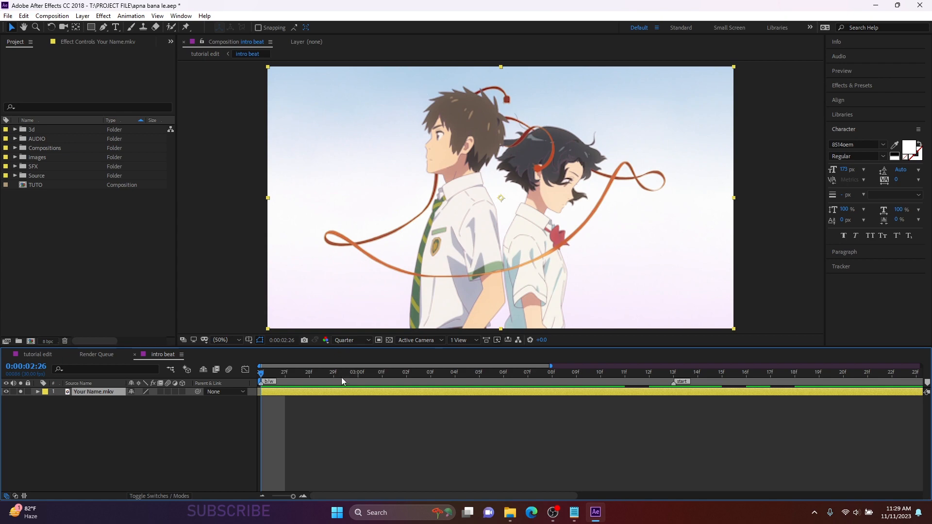
mouse_move(263, 373)
mouse_down()
mouse_move(312, 377)
mouse_move(261, 377)
mouse_up()
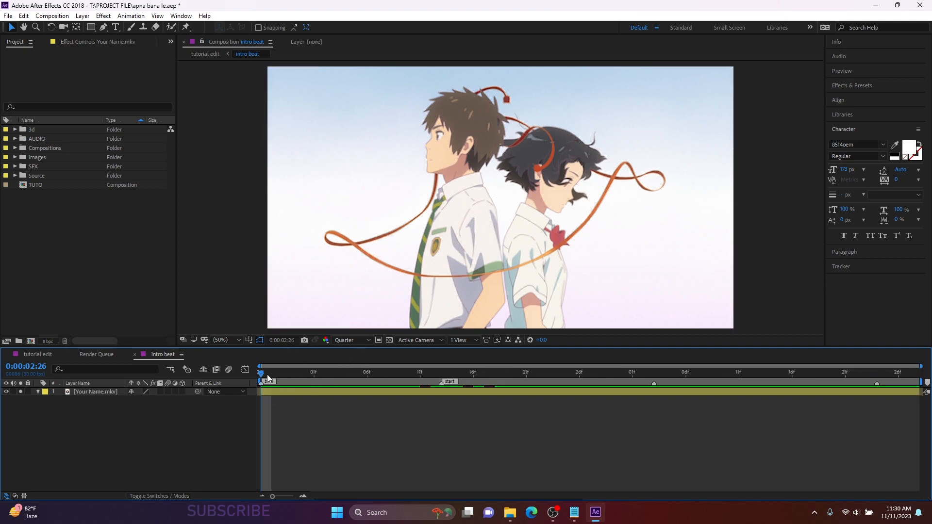
drag(268, 373, 257, 371)
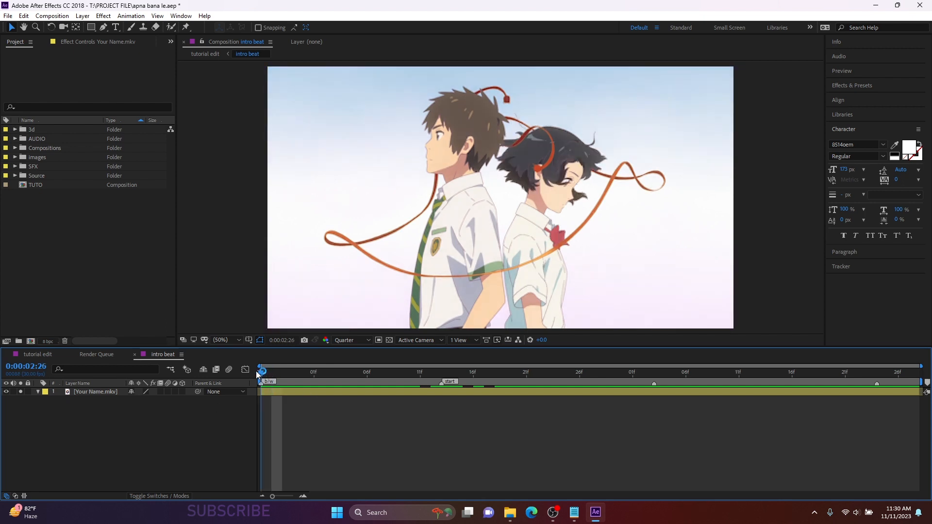
Step: Split the Your Name.mkv layer in intro beat at 0:00:02:28, 0:00:03:00 and 0:00:03:02
click(282, 375)
click(284, 392)
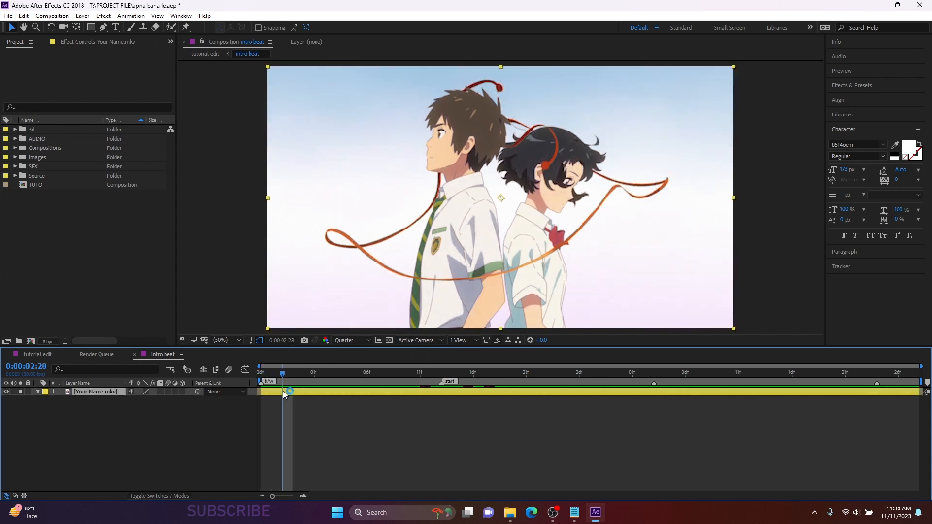
key(ctrl+shift+d)
click(291, 377)
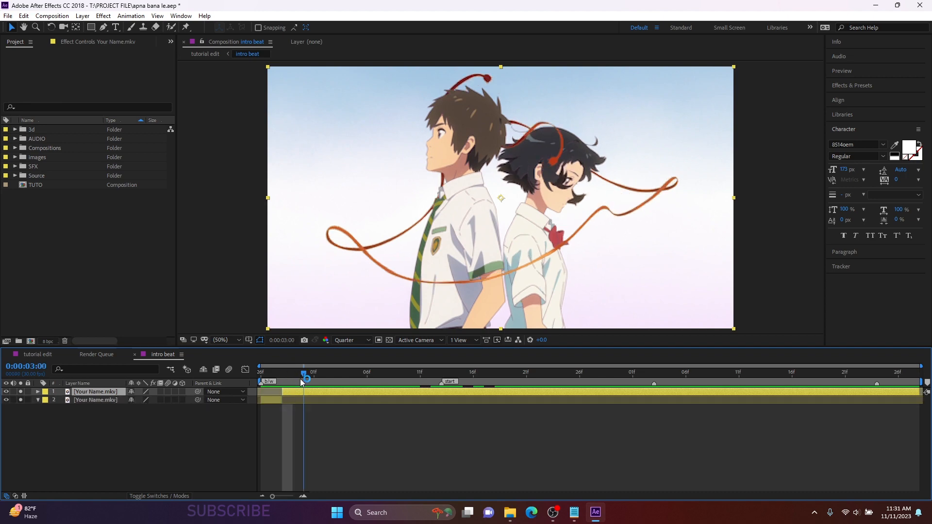
click(303, 376)
key(ctrl+shift+d)
click(314, 376)
click(324, 376)
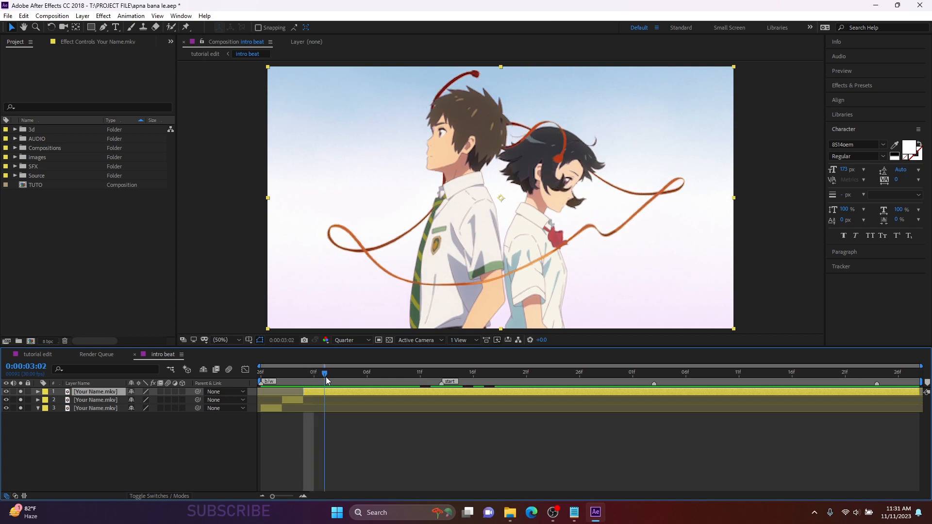
key(ctrl+shift+d)
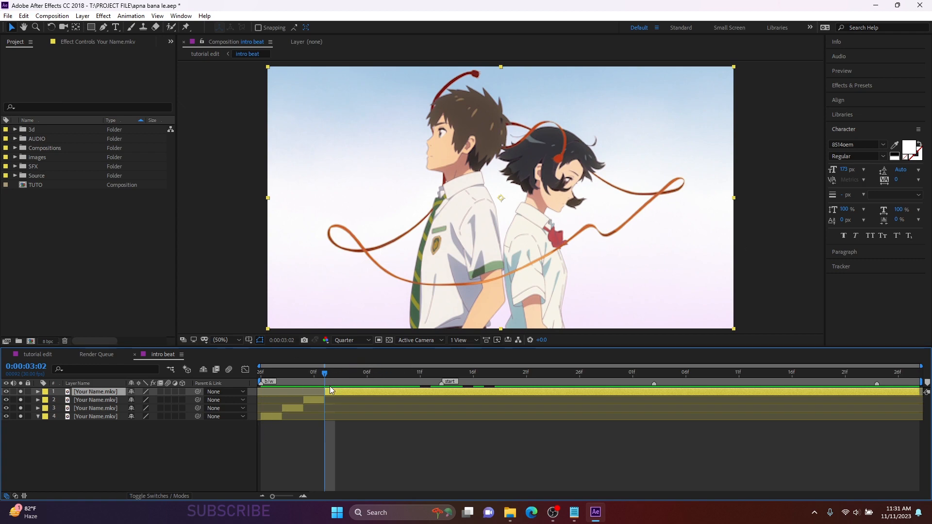
Step: Continue splitting the remaining Your Name.mkv layer every two frames from 0:00:03:04 through 0:00:03:10
drag(330, 374, 412, 377)
key(ctrl+shift+d)
key(ctrl+shift+d)
key(ctrl+shift+d)
key(ctrl+shift+d)
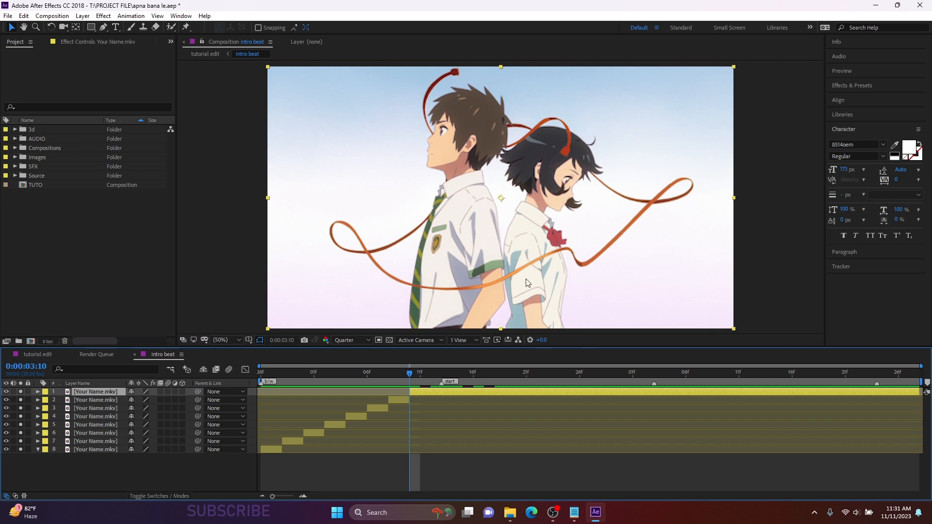
Step: Split the remaining Your Name.mkv layer in intro beat at 0:00:03:12, 0:00:03:14 and 0:00:03:16
click(420, 375)
key(Page_Down)
key(ctrl+shift+d)
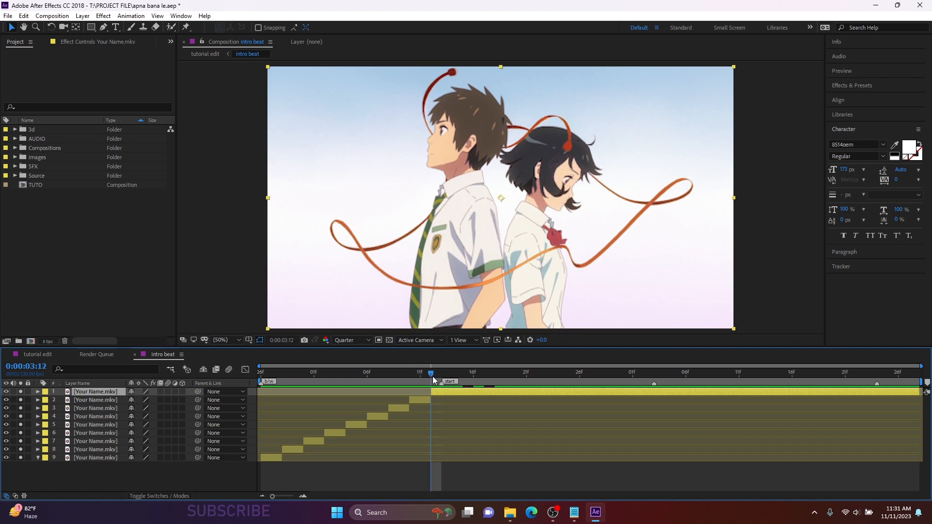
key(Page_Down)
key(Page_Down)
key(ctrl+shift+d)
key(Page_Down)
key(Page_Down)
key(ctrl+shift+d)
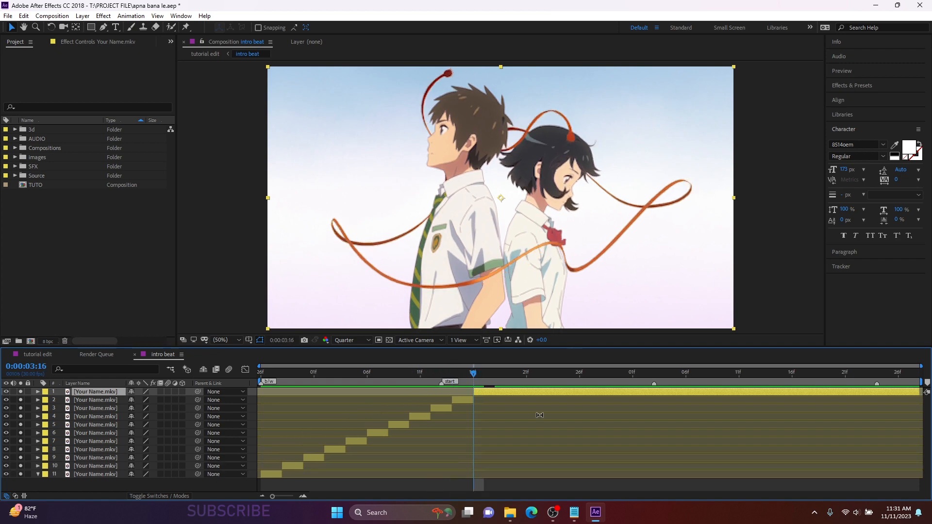
Step: Continue splitting the remaining Your Name.mkv layer every two frames from 0:00:03:18 through 0:00:04:00
click(480, 376)
click(495, 377)
key(ctrl+shift+d)
click(513, 377)
key(ctrl+shift+d)
click(537, 378)
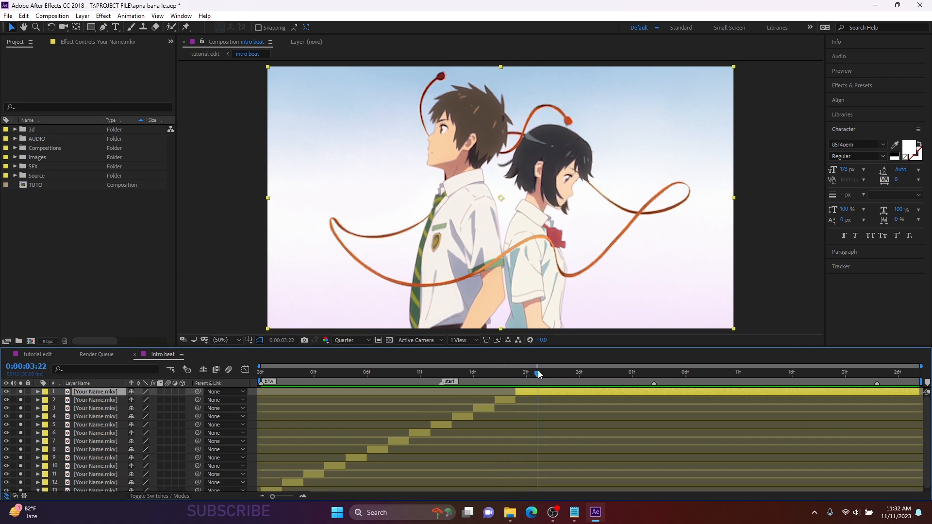
key(ctrl+shift+d)
click(559, 378)
key(ctrl+shift+d)
click(580, 377)
key(ctrl+shift+d)
click(601, 377)
key(ctrl+shift+d)
key(ctrl+shift+d)
Step: Split the rest of the Your Name.mkv layer every two frames from 0:00:04:02 through 0:00:04:26
click(643, 375)
key(ctrl+shift+d)
click(664, 375)
key(ctrl+shift+d)
click(686, 375)
key(ctrl+shift+d)
click(708, 375)
key(ctrl+shift+d)
click(729, 375)
key(ctrl+shift+d)
click(750, 375)
key(ctrl+shift+d)
click(771, 375)
key(ctrl+shift+d)
click(793, 375)
key(ctrl+shift+d)
click(850, 375)
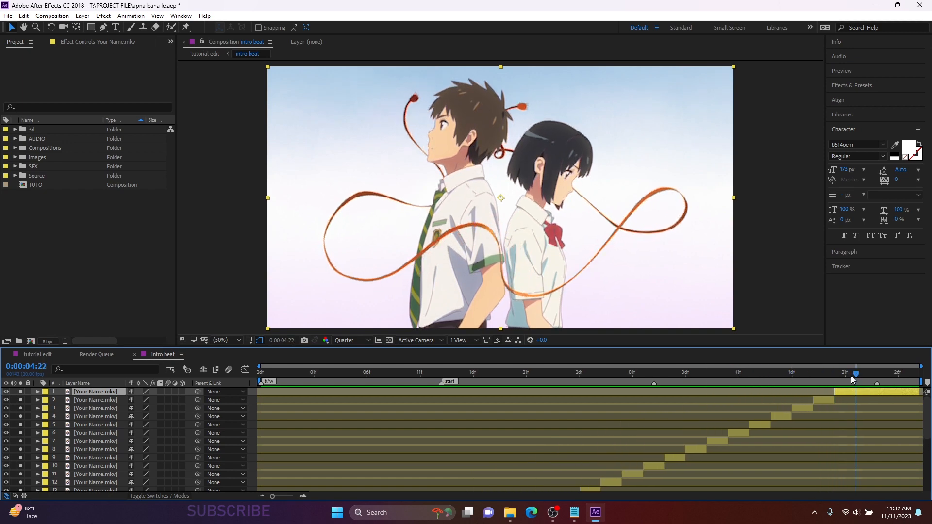
key(ctrl+shift+d)
click(869, 375)
key(ctrl+shift+d)
click(889, 375)
key(ctrl+shift+d)
click(909, 375)
Step: Select all Your Name.mkv segments and trim each one's end by one frame, then check the gaps from the composition start
key(Home)
drag(315, 348, 315, 193)
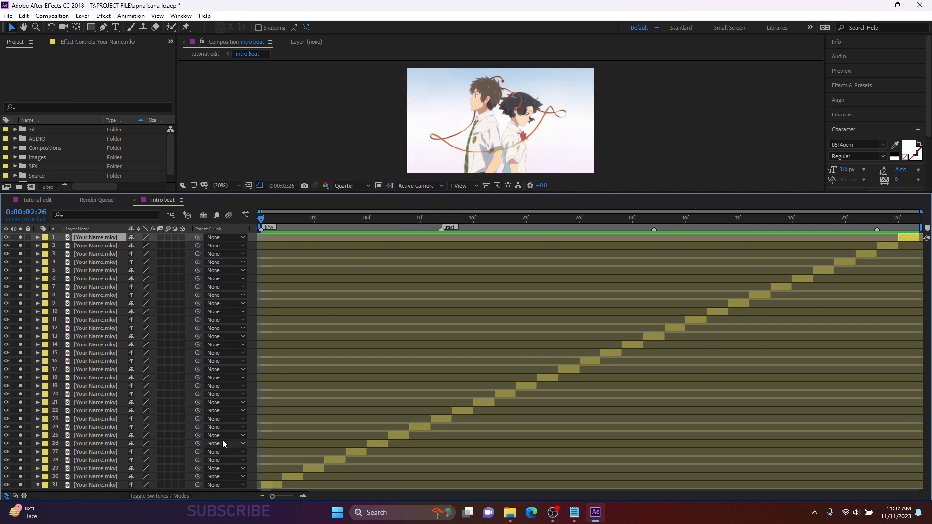
key(ctrl+a)
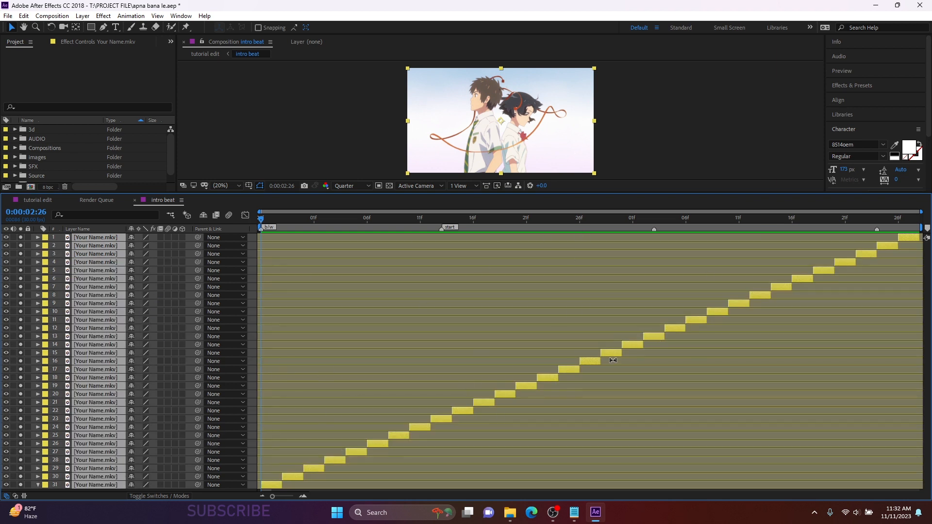
drag(662, 339, 659, 339)
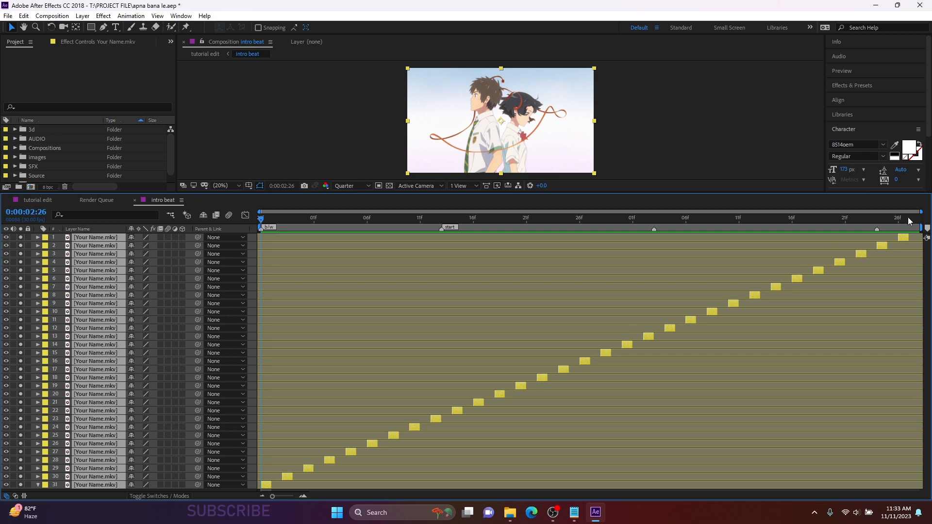
click(297, 219)
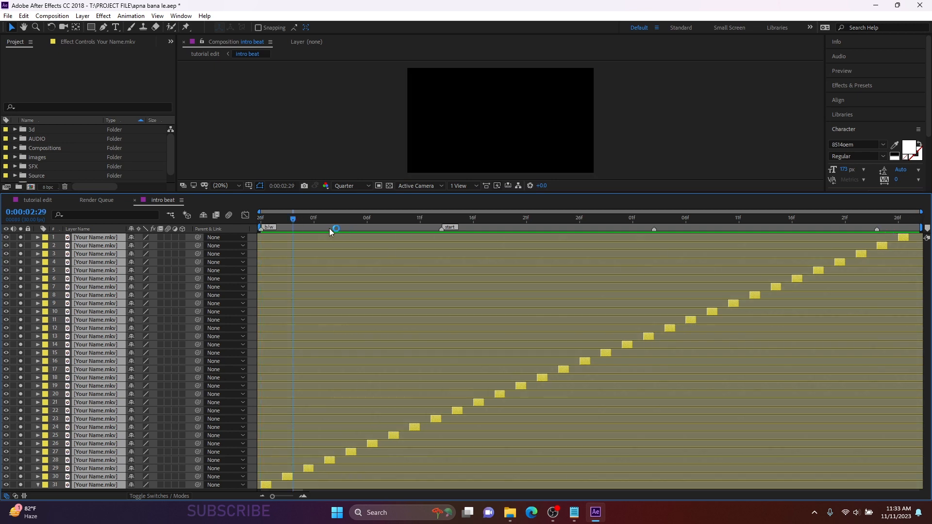
drag(292, 220, 260, 221)
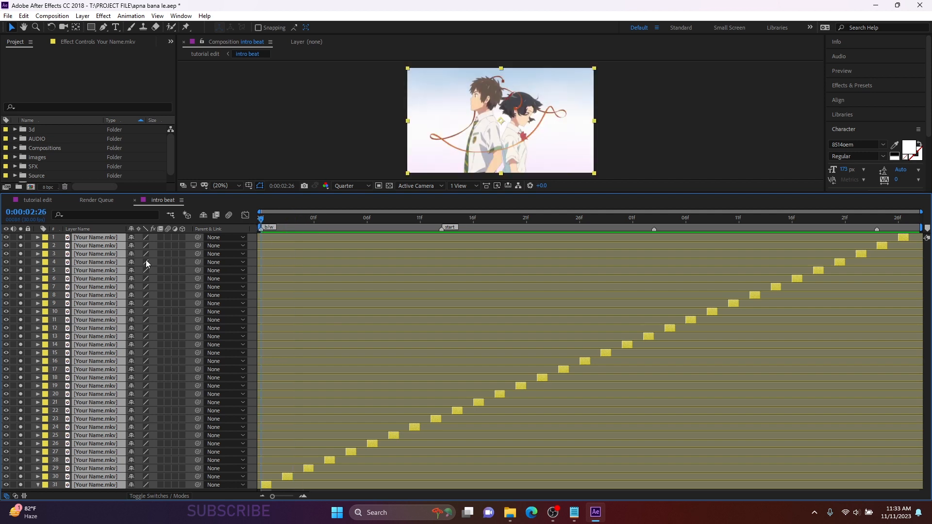
Step: Close the gaps by arranging all Your Name.mkv segments end to end with Sequence Layers, starting from the bottom layer
click(68, 485)
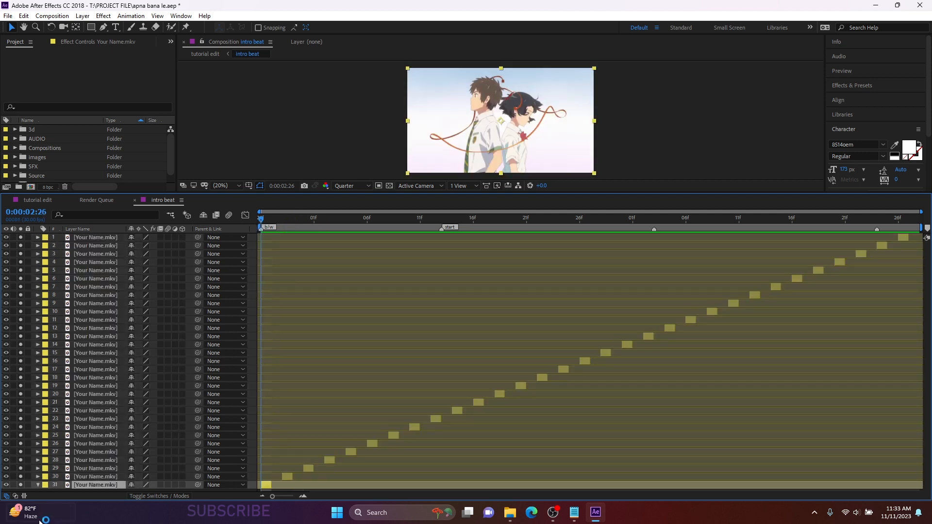
shift+click(79, 239)
right_click(109, 242)
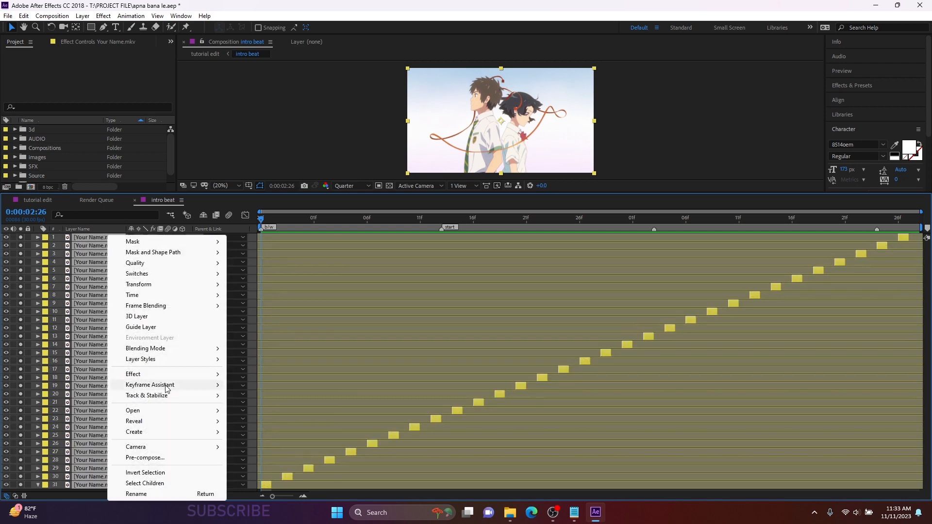
mouse_move(199, 385)
click(252, 471)
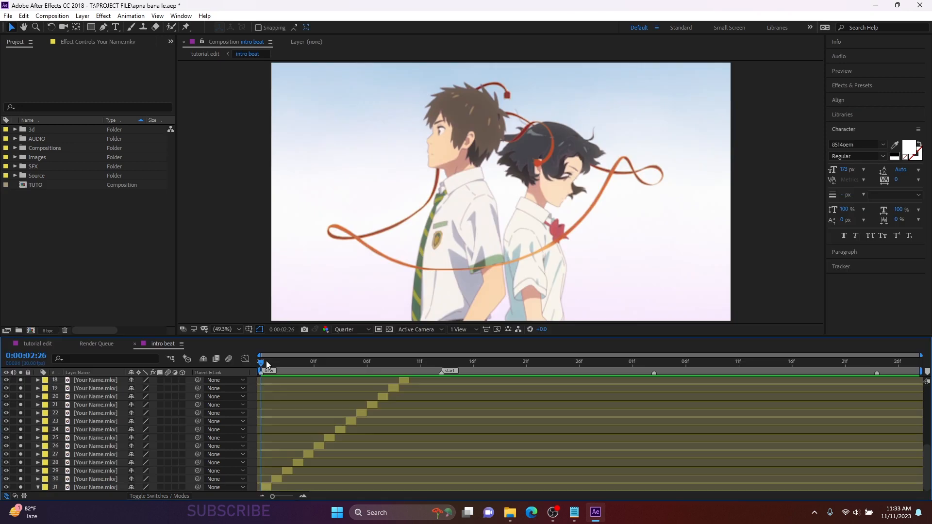
drag(266, 360, 325, 393)
scroll(325, 419, up, 1)
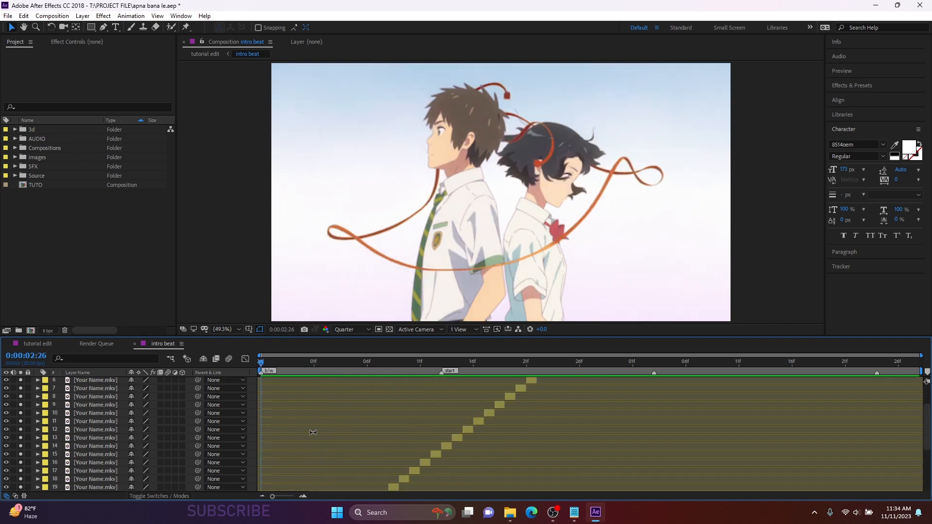
scroll(312, 433, down, 4)
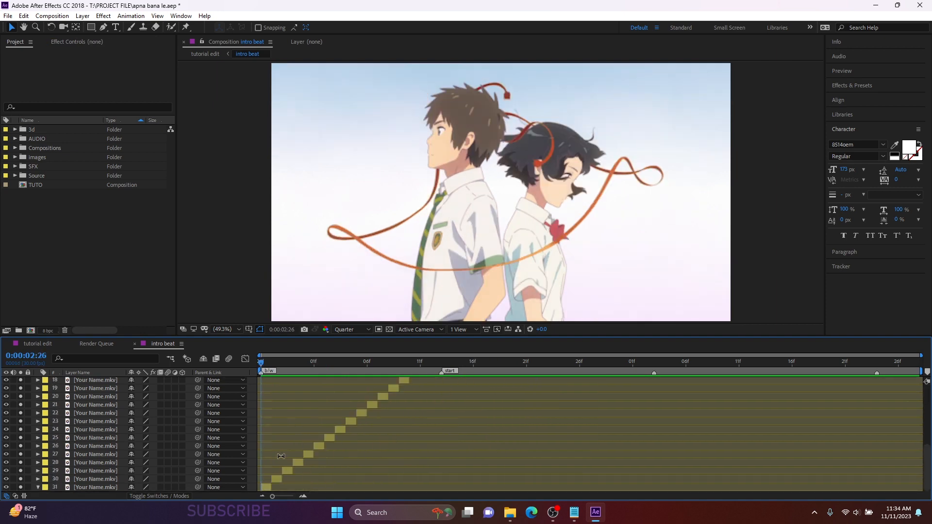
scroll(374, 443, up, 6)
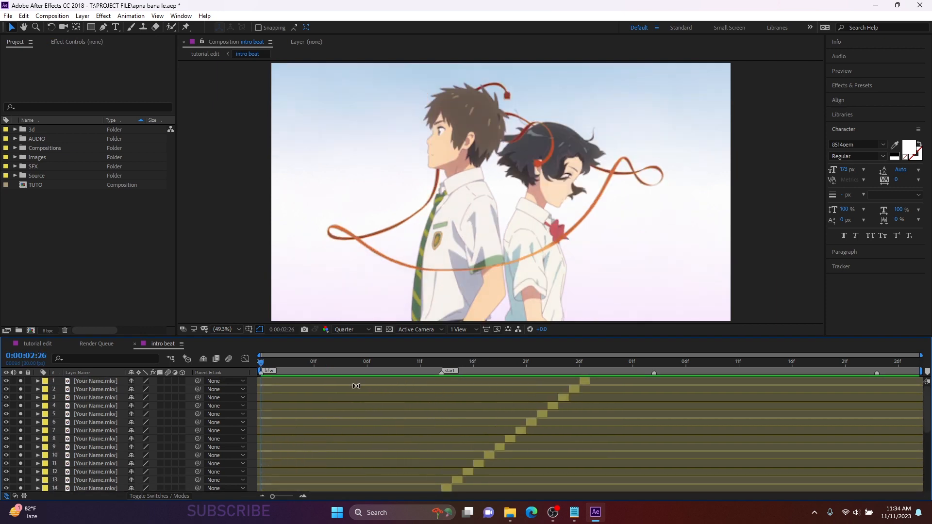
drag(270, 364, 244, 389)
Step: Pre-compose all segments as intro beat unique, moving all attributes and adjusting the duration to the layers' time span
scroll(244, 388, down, 5)
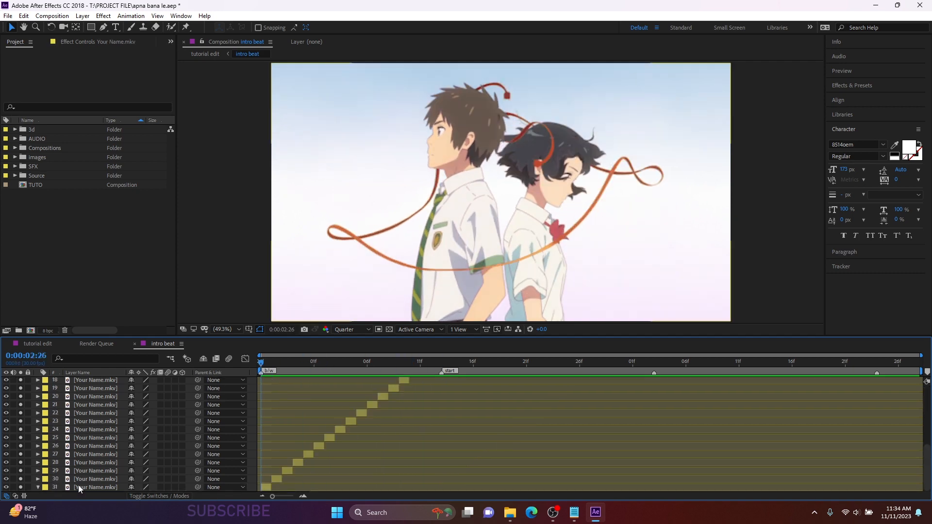
key(ctrl+a)
scroll(323, 456, up, 5)
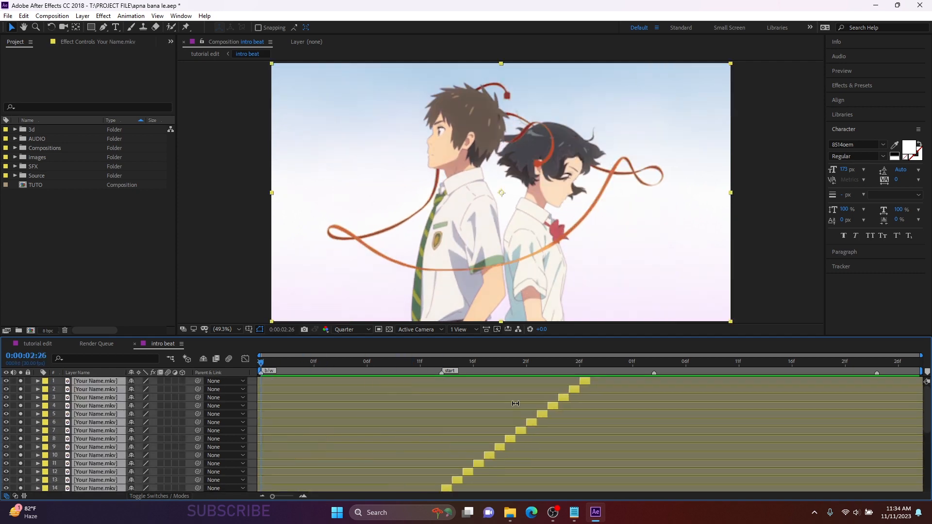
key(ctrl+shift+c)
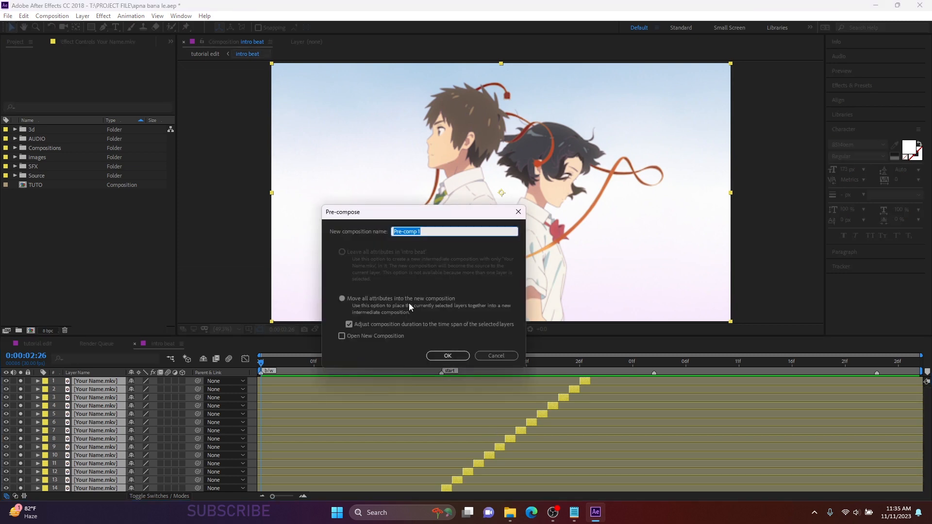
click(448, 355)
text(ii)
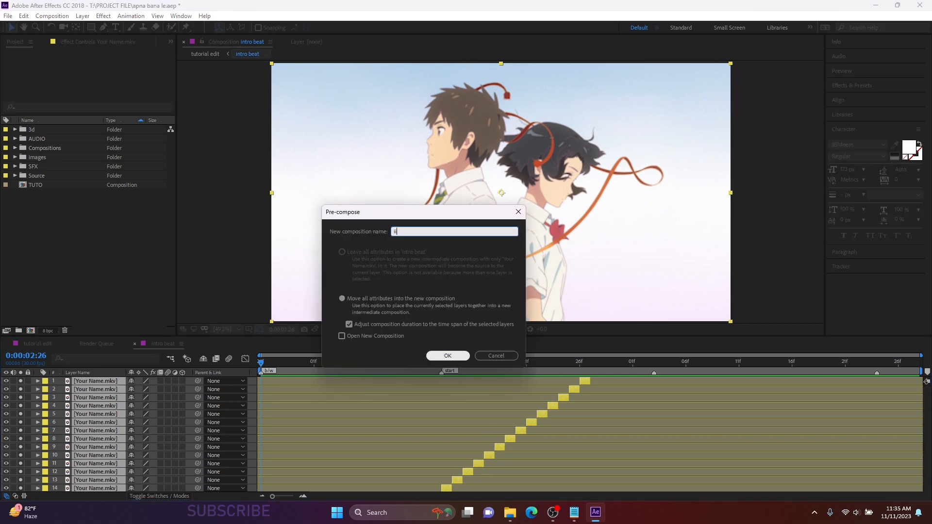
text(ntro beat unique)
key(Return)
drag(264, 363, 223, 387)
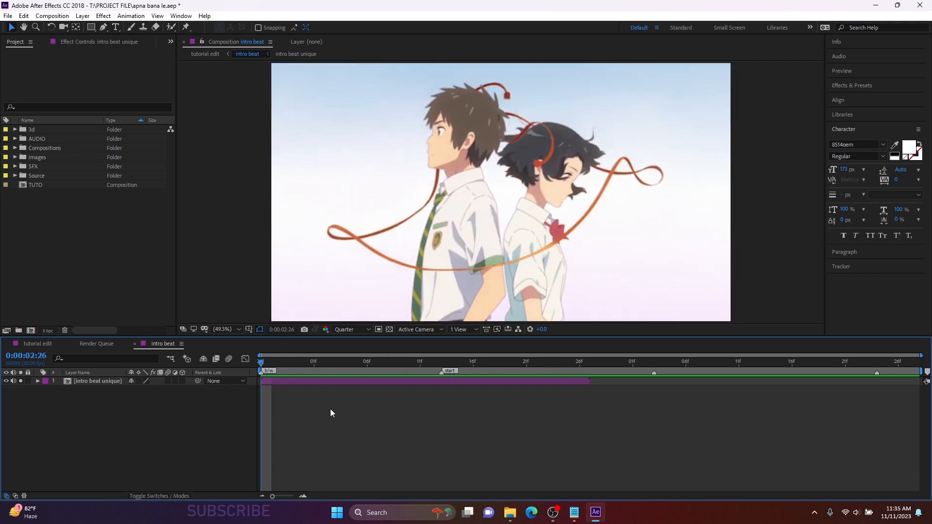
Step: Set the intro beat composition's duration to 0:00:10:02
key(ctrl+k)
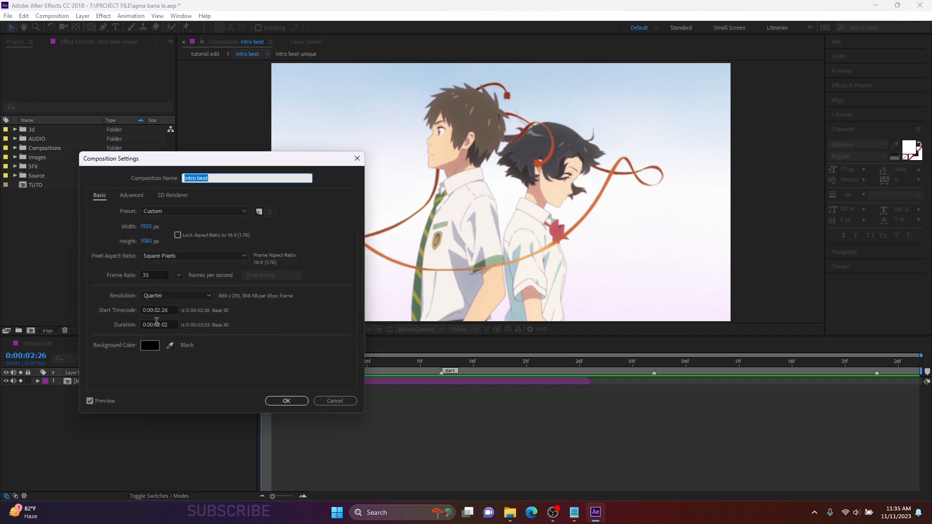
click(157, 325)
text(1002)
key(Tab)
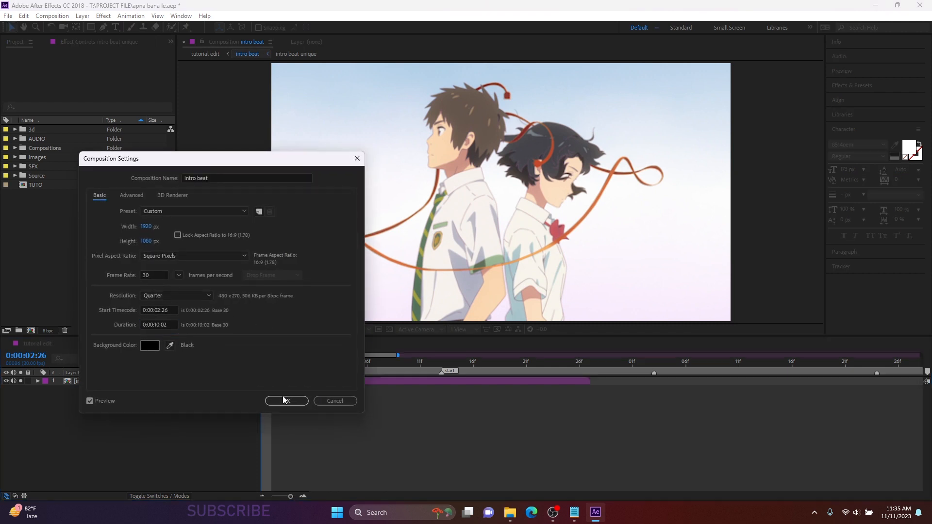
click(286, 401)
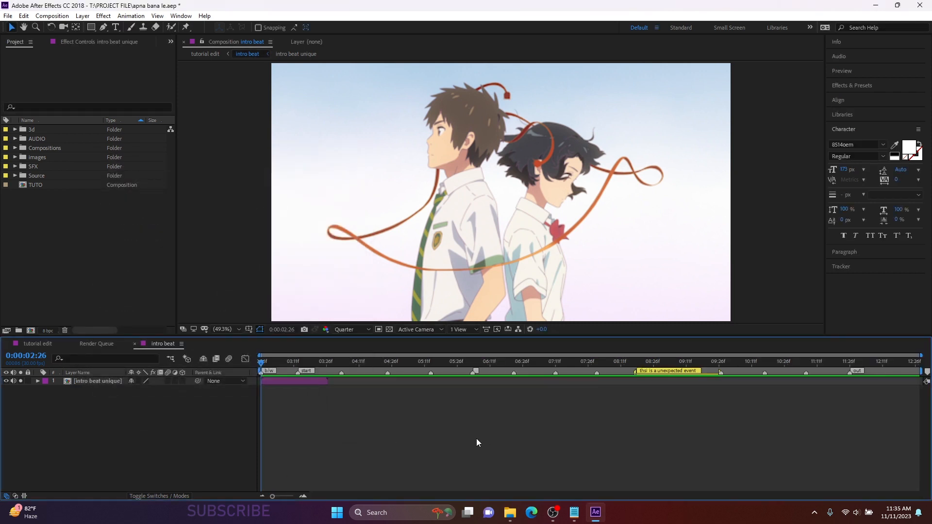
Step: Apply the Twixtor Pro effect to the intro beat unique layer
click(307, 382)
key(ctrl+space)
text(twi)
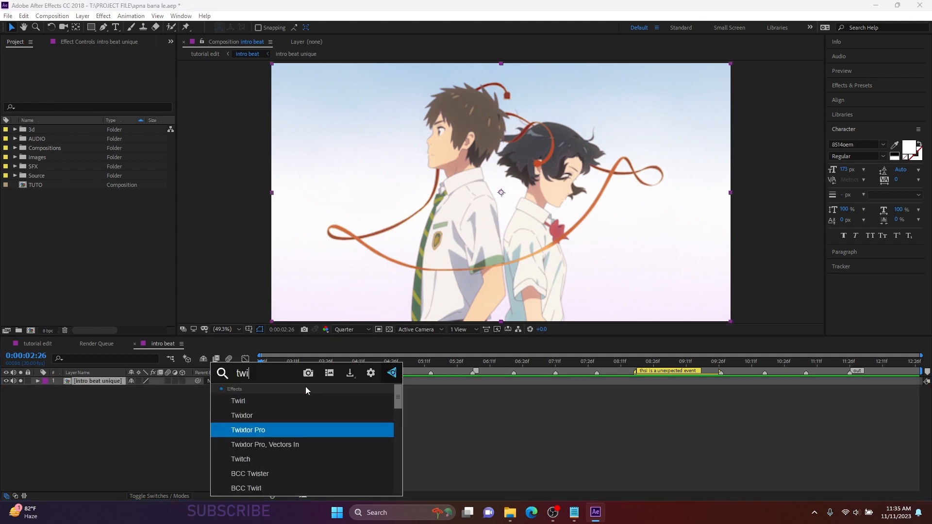
key(Return)
click(164, 451)
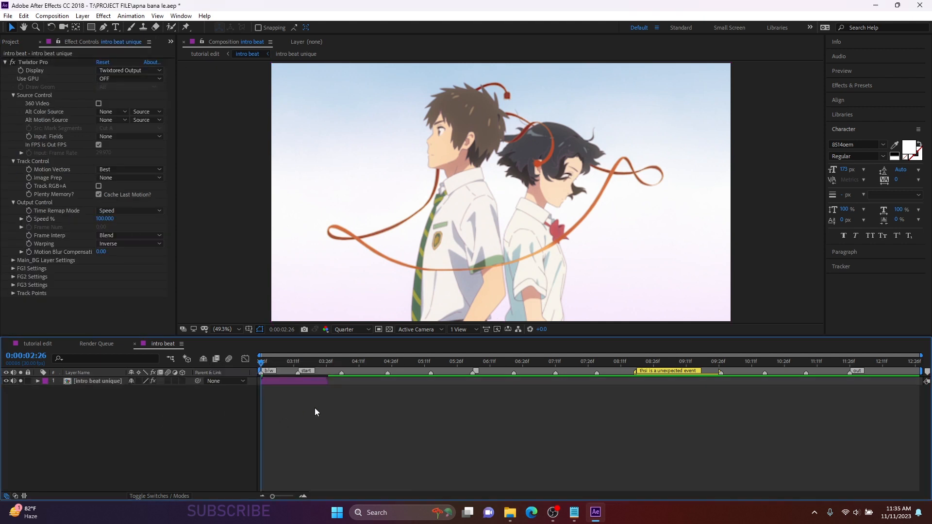
click(119, 278)
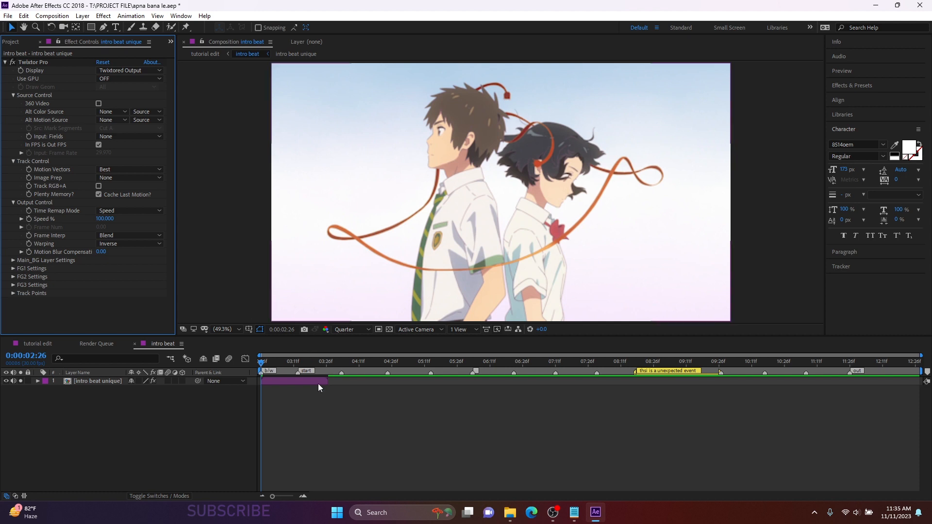
Step: Check the frame rate of Your Name.mkv in the Source folder and match Twixtor Pro's input frame rate at 30, keeping In FPS is Out FPS enabled
click(291, 380)
click(19, 41)
click(15, 175)
click(59, 194)
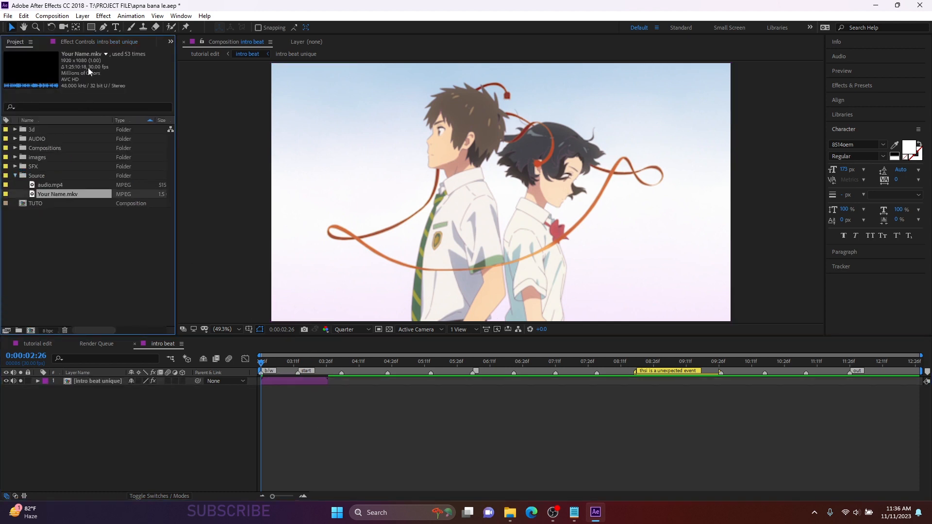
click(93, 39)
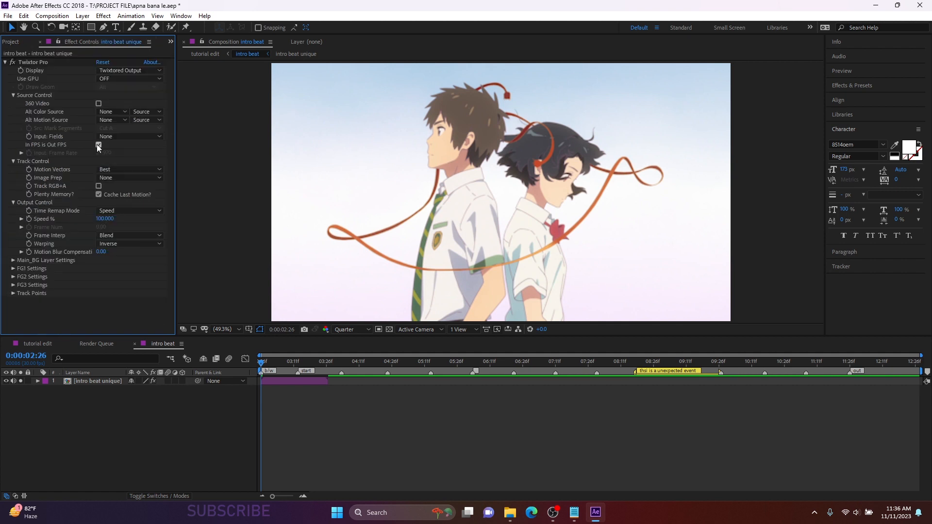
click(99, 145)
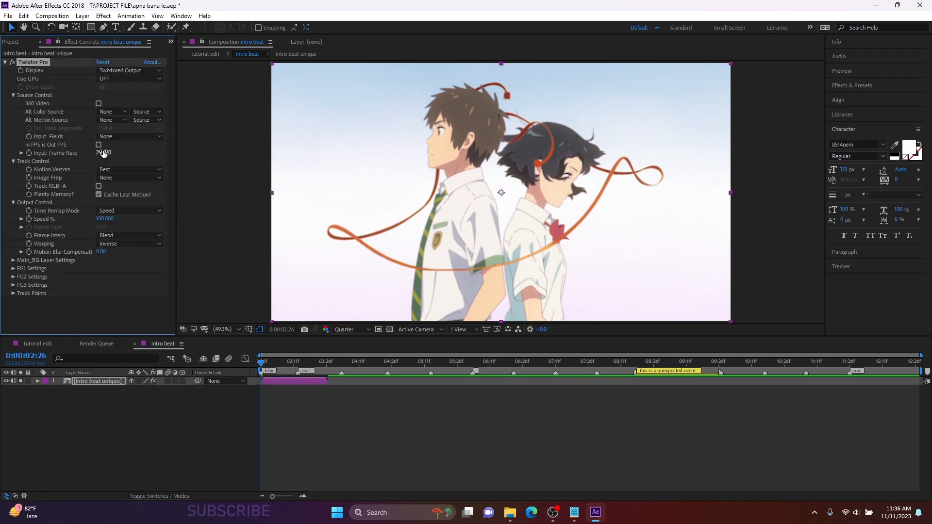
click(99, 145)
Step: Set Twixtor Pro's Image Prep to Contrast/Edge Enhance, Frame Interp to Motion Weighted Blend and Warping to Inverse w/ Smart Blend
click(129, 178)
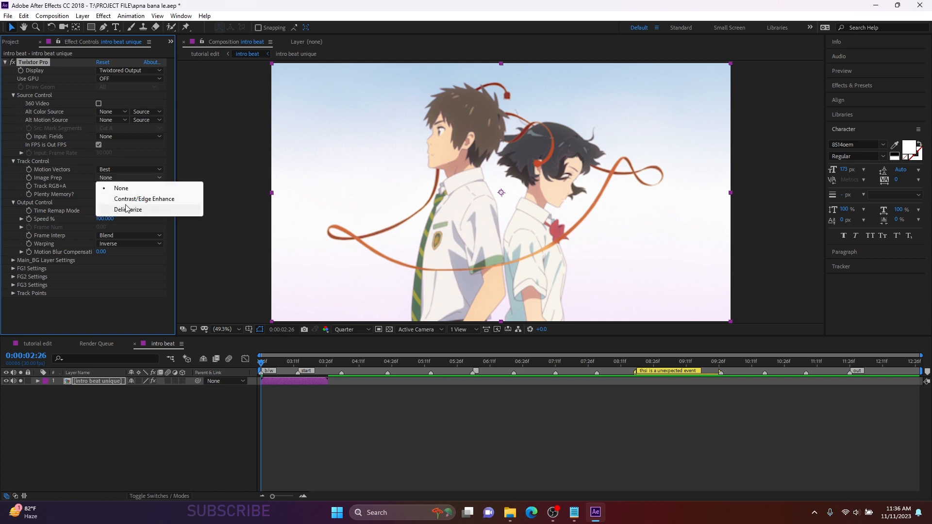
click(139, 199)
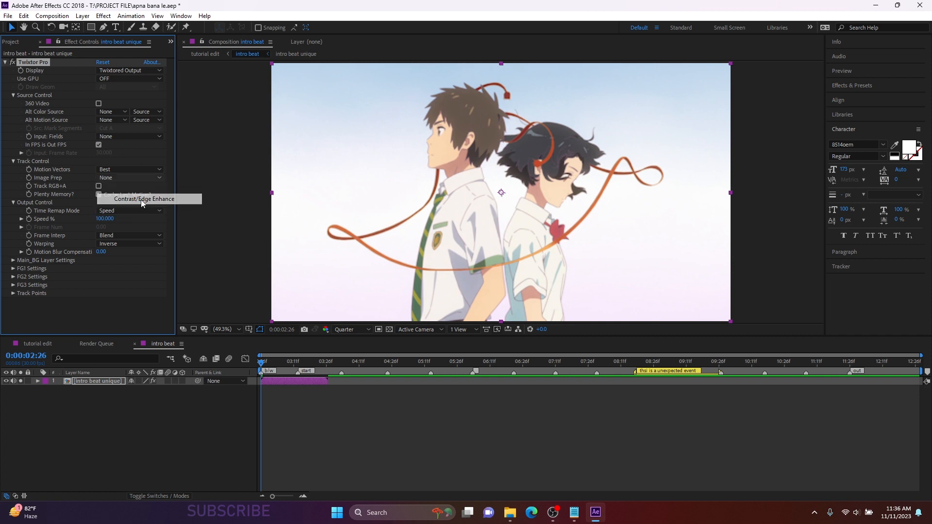
click(124, 237)
click(139, 267)
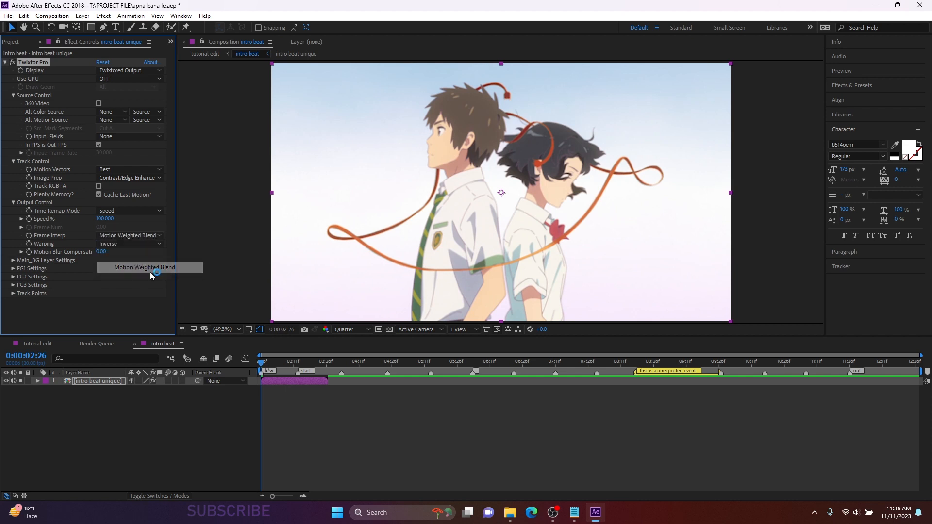
click(121, 244)
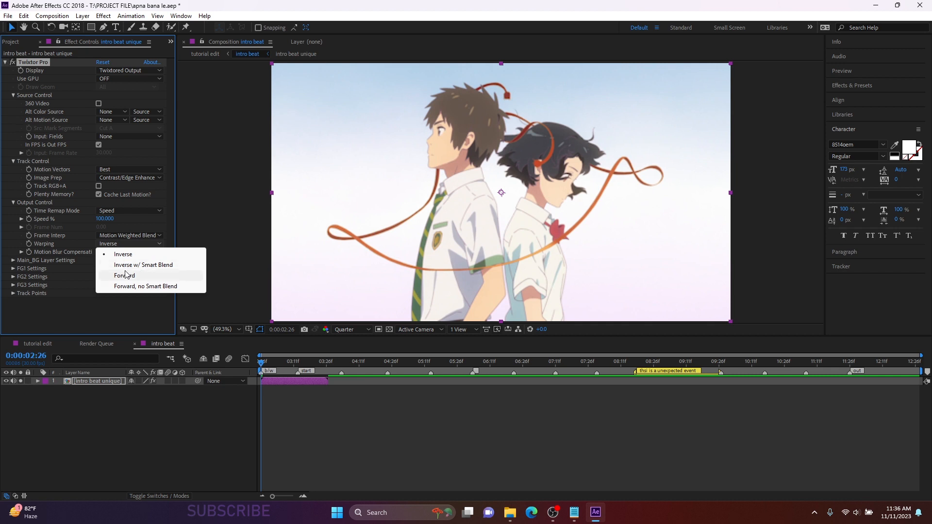
click(151, 266)
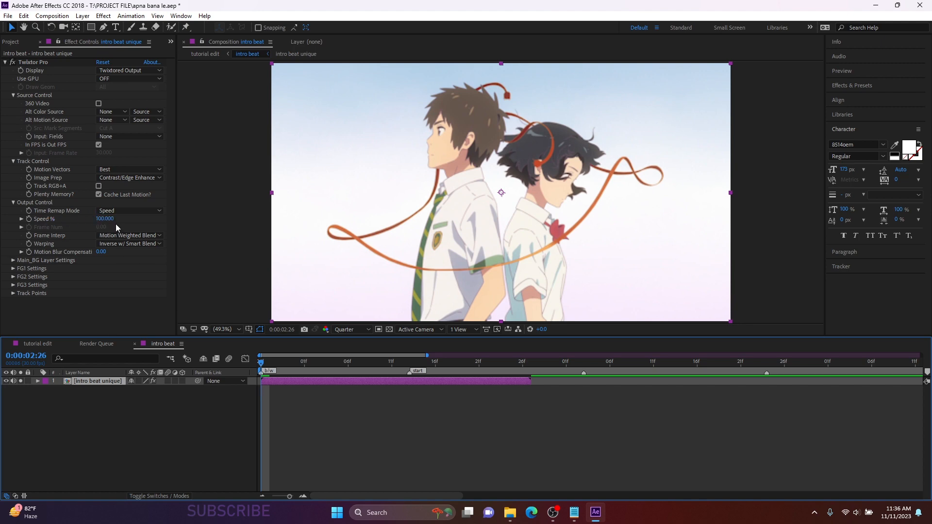
Step: Add a Twixtor Pro Speed % keyframe at 0:00:02:26 and reveal the layer's modified properties in the timeline
click(30, 219)
key(u)
key(u)
click(303, 494)
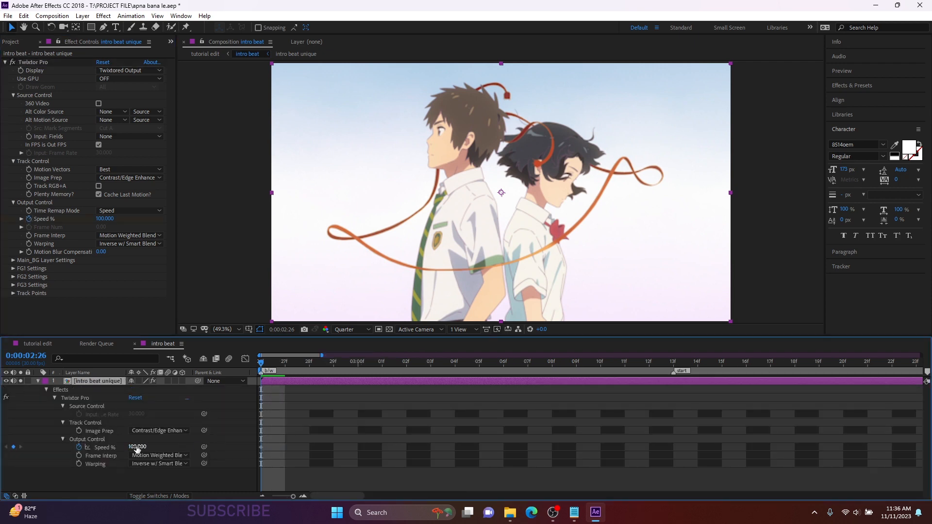
Step: Add a Twixtor Pro Speed % keyframe of 10 at 0:00:02:27 on the intro beat unique layer
click(108, 438)
drag(127, 373, 172, 373)
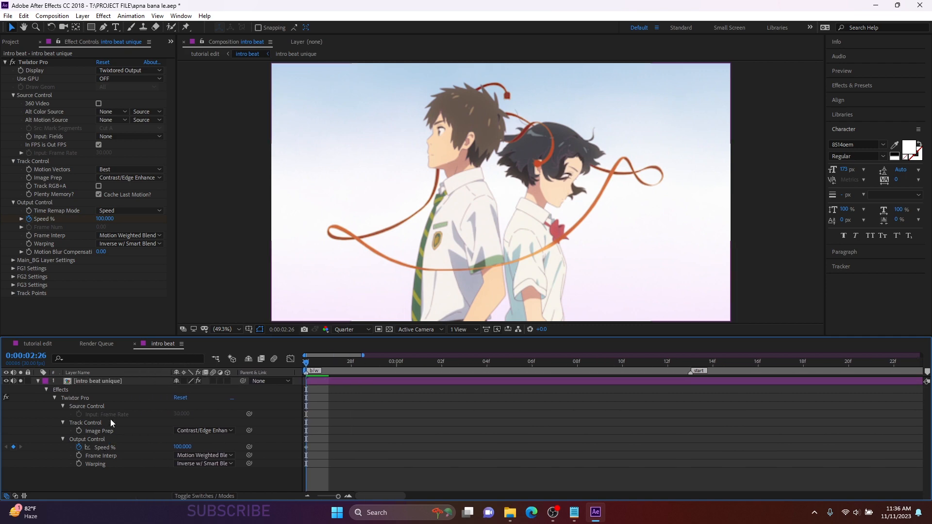
drag(328, 372, 344, 369)
click(326, 363)
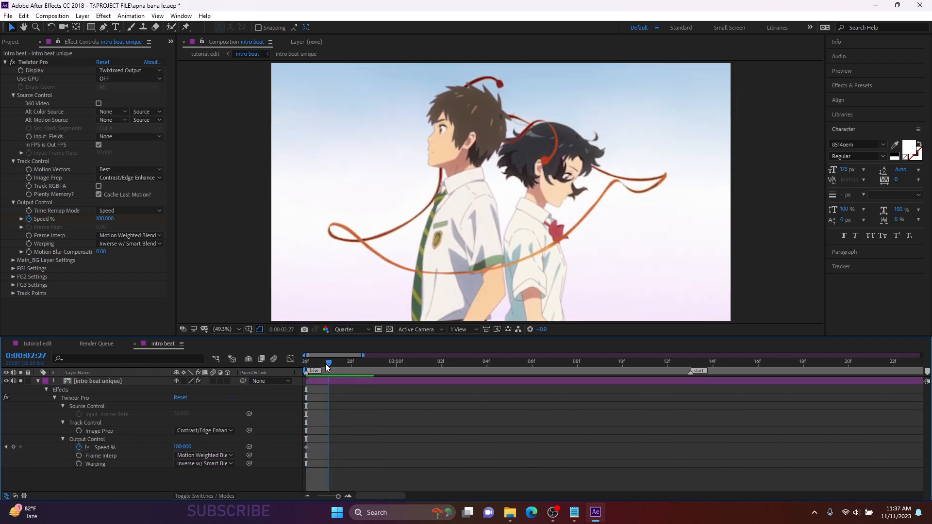
click(106, 219)
text(10)
key(Return)
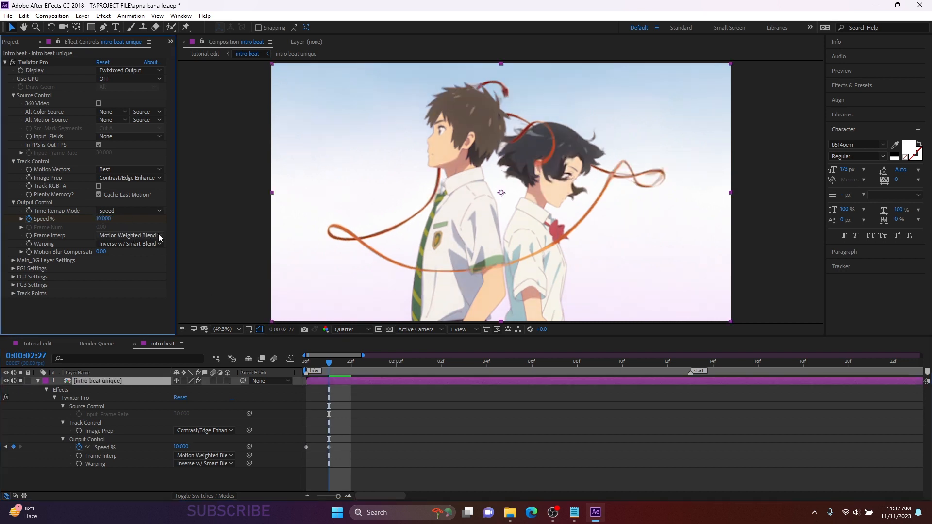
Step: Shift both Speed % keyframes one frame earlier, putting the value 10 at 0:00:02:26, and collapse the layer's properties
drag(351, 442, 314, 450)
drag(315, 360, 292, 367)
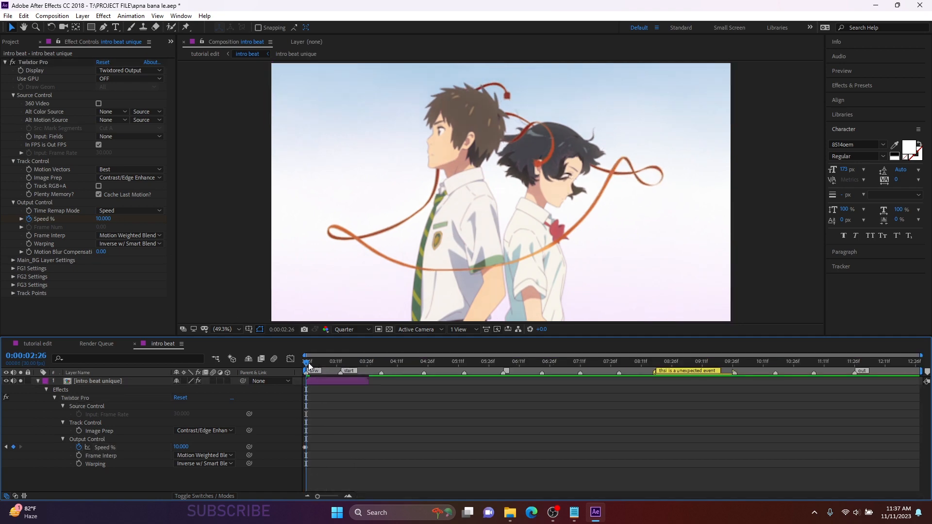
mouse_move(308, 362)
mouse_down()
mouse_move(371, 368)
mouse_move(301, 364)
mouse_up()
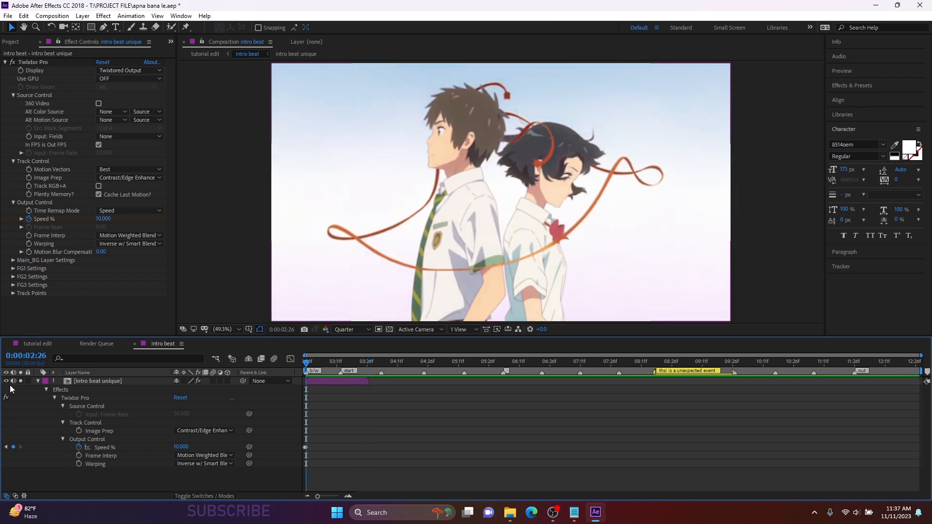
click(40, 383)
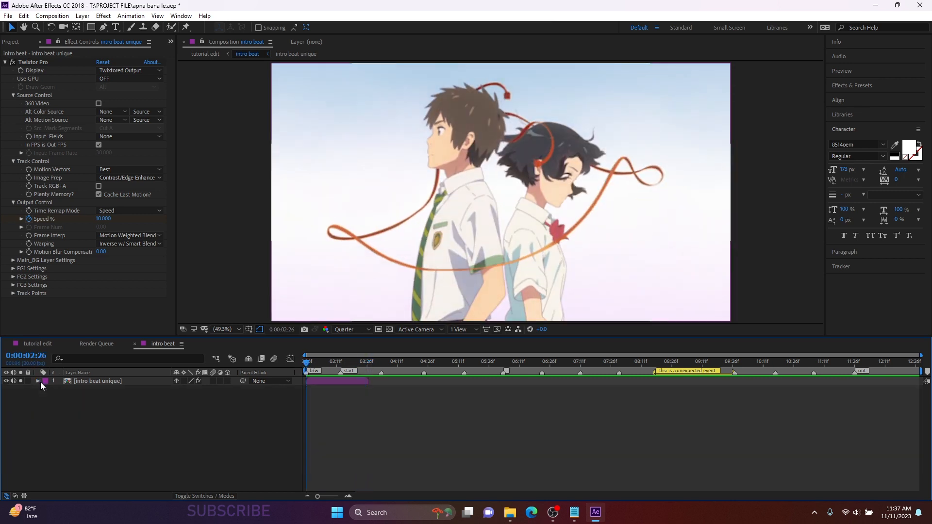
Step: Enable time remapping on the intro beat unique layer and extend its out point to the composition's end
click(88, 383)
key(ctrl+alt+t)
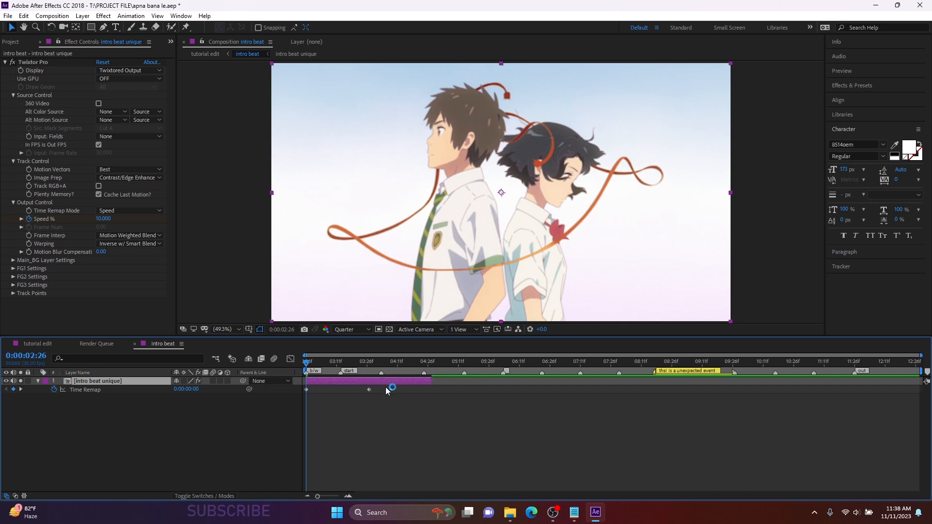
drag(433, 381, 642, 381)
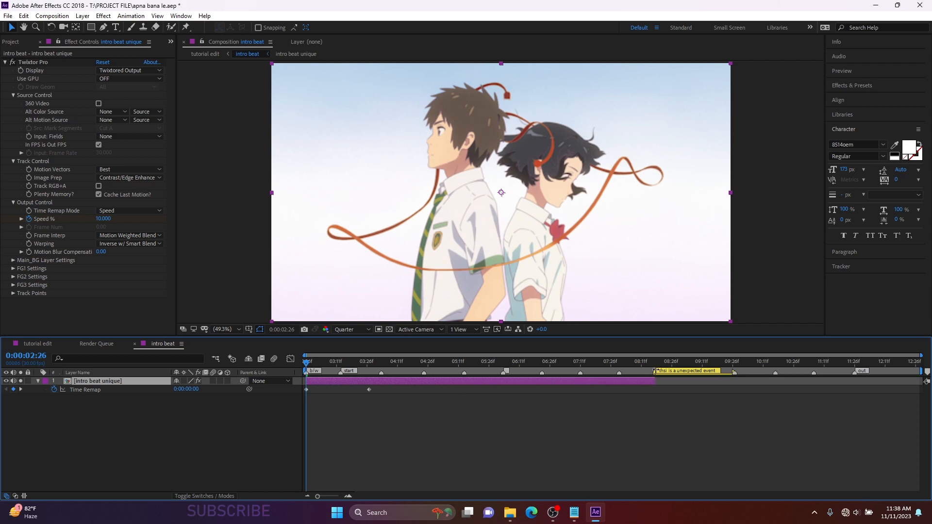
click(360, 362)
drag(368, 361, 444, 368)
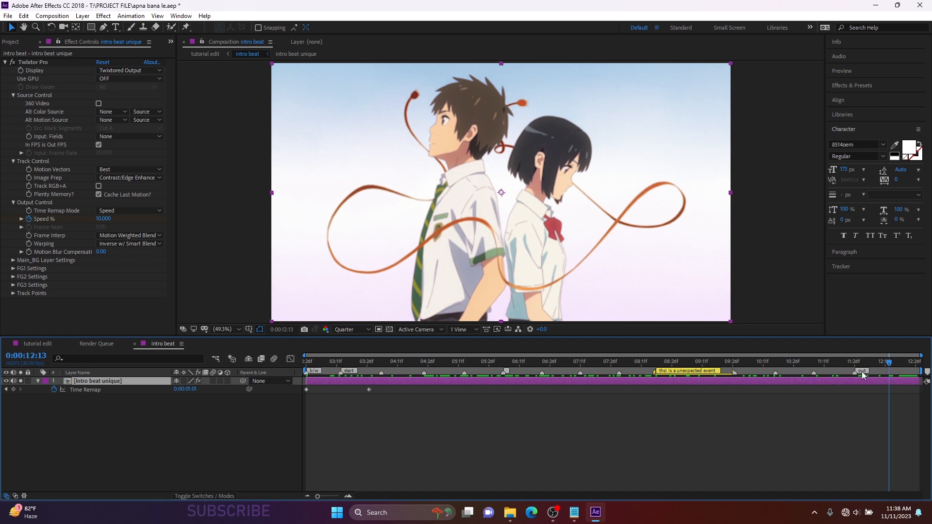
Step: Lengthen the intro beat composition's duration to about 15 seconds
key(ctrl+k)
click(160, 325)
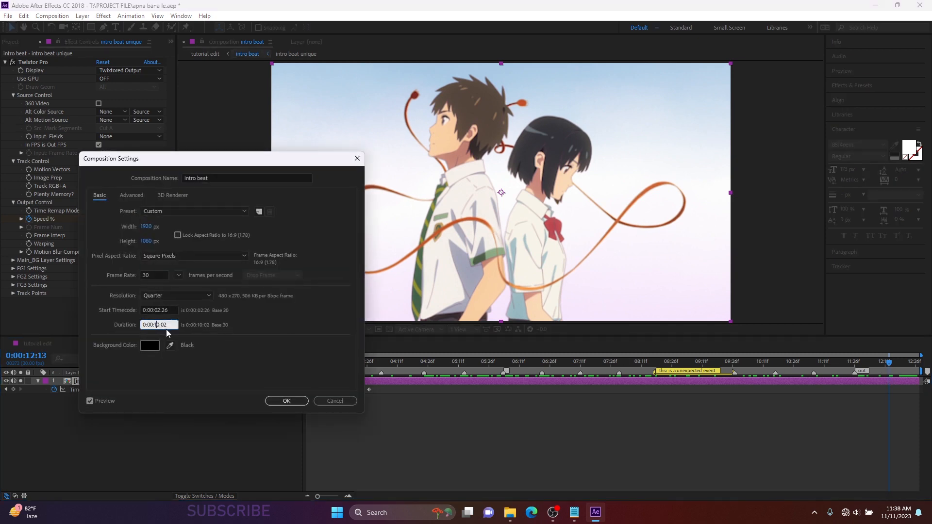
click(286, 401)
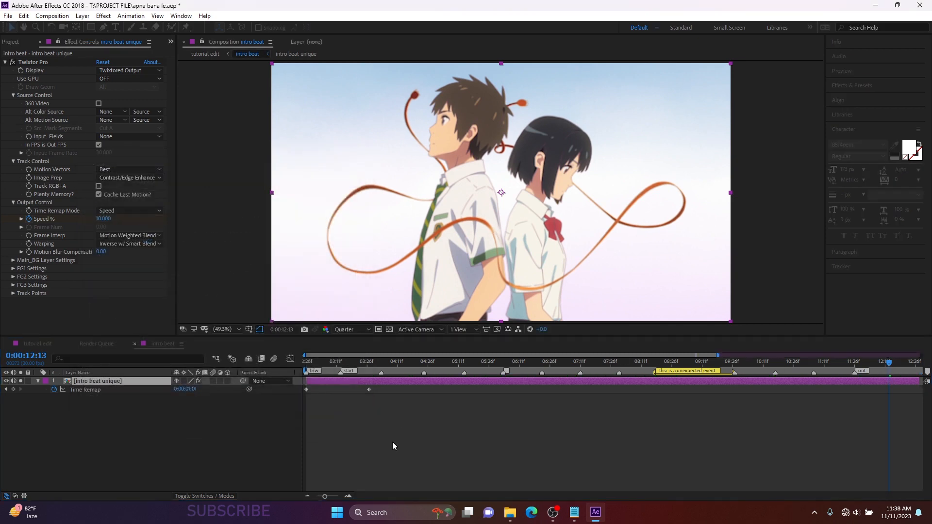
Step: Trim the end of the intro beat unique layer at 0:00:13:04 and return to the composition's start
mouse_move(710, 362)
mouse_down()
mouse_move(770, 362)
mouse_move(724, 371)
mouse_up()
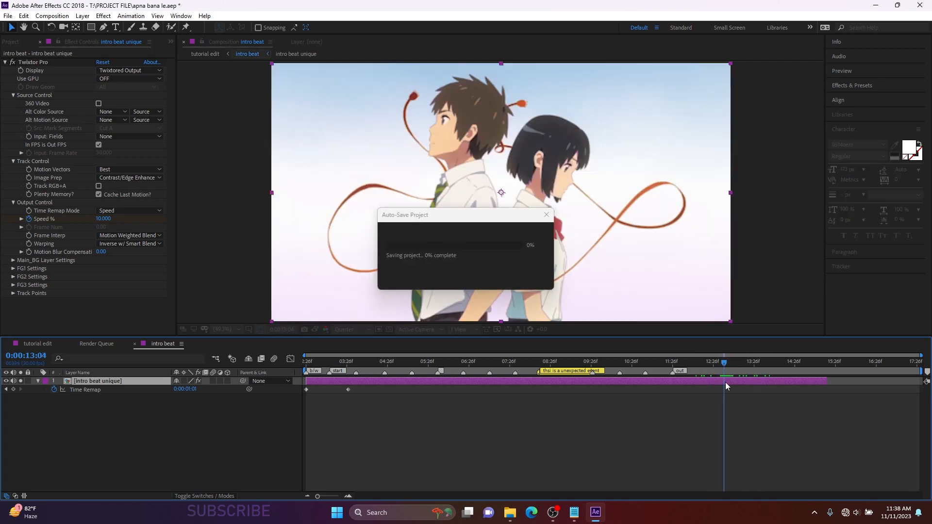
key(alt+bracketright)
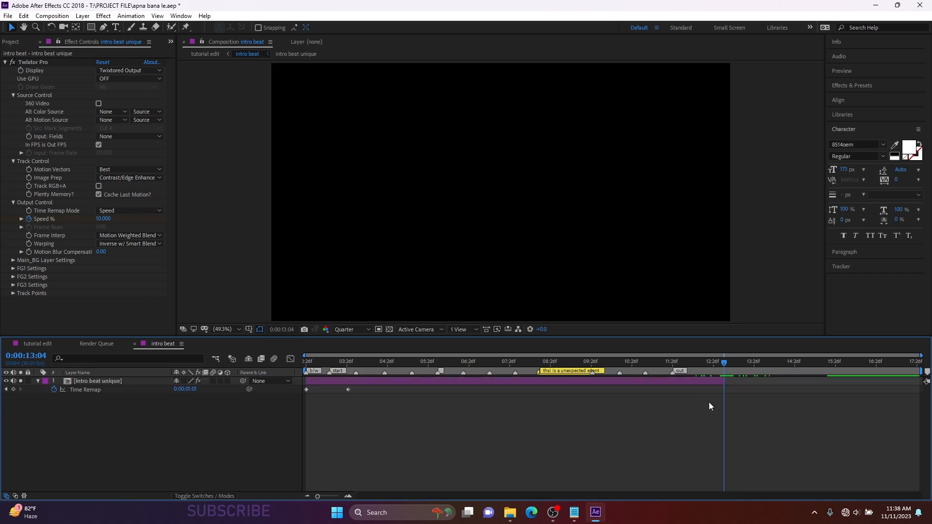
drag(712, 360, 521, 407)
key(Home)
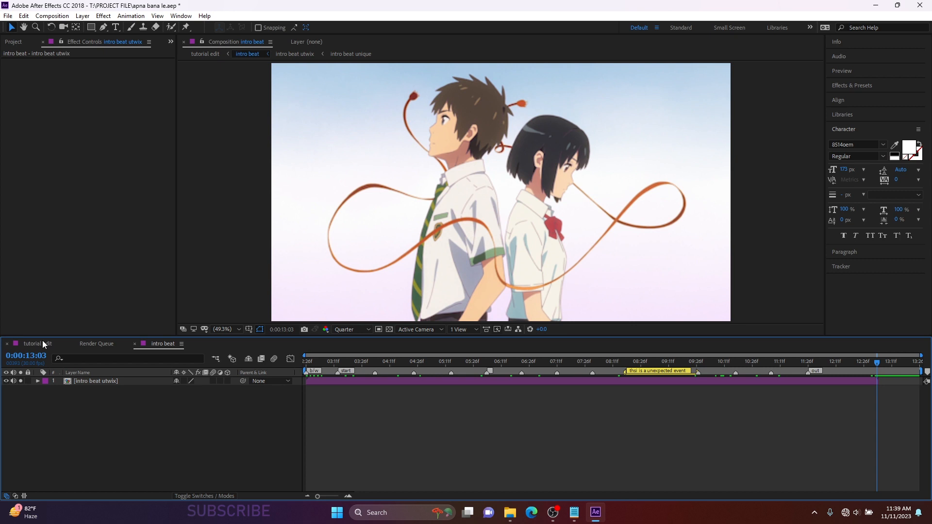
Step: Turn off solo for the intro beat layer in the tutorial edit composition and check the cut at its start
click(43, 344)
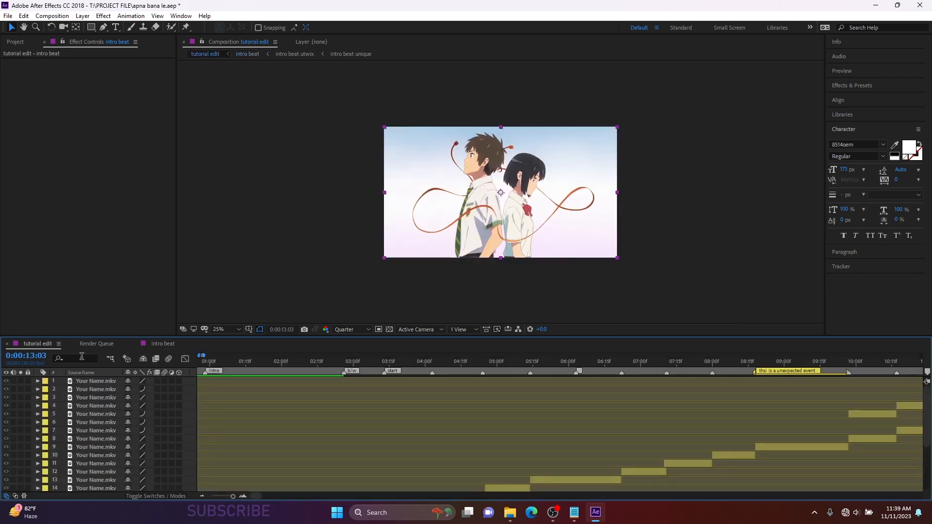
click(13, 464)
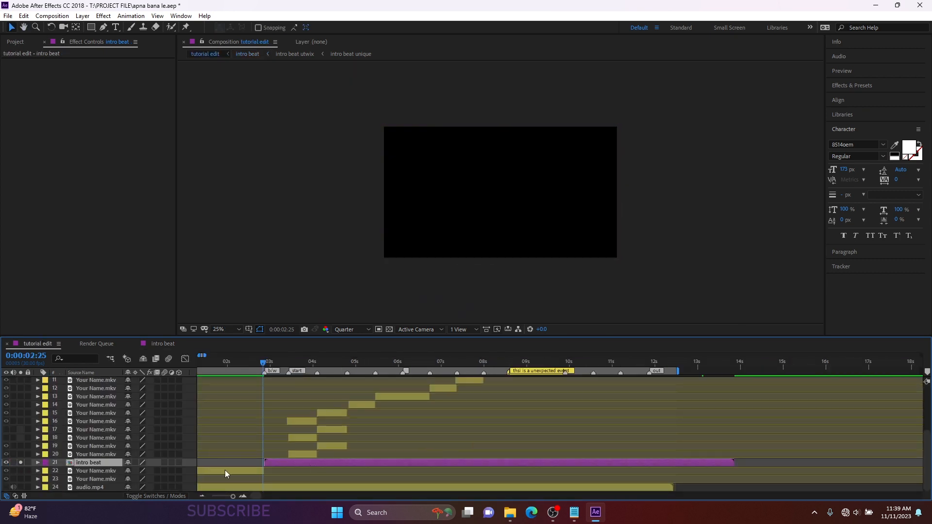
click(20, 463)
key(equal)
key(equal)
key(equal)
drag(319, 365, 267, 380)
key(minus)
key(minus)
key(minus)
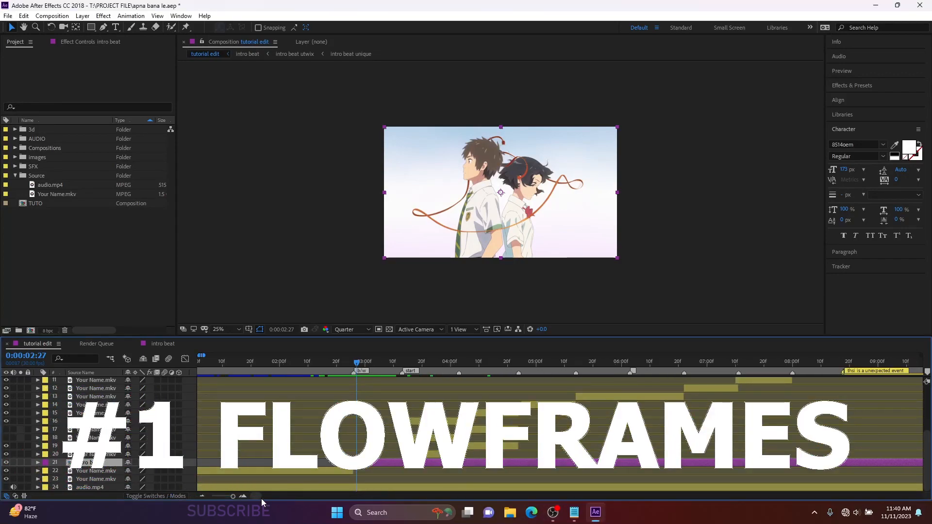
click(203, 494)
click(203, 494)
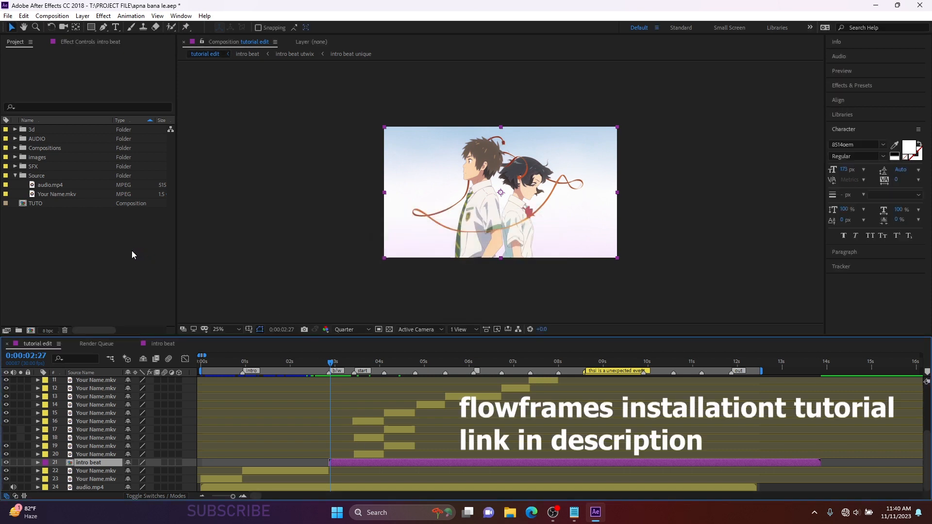
Step: Expand the Compositions folder, open the intro beat composition and scrub through its slowed clip
click(15, 175)
click(16, 148)
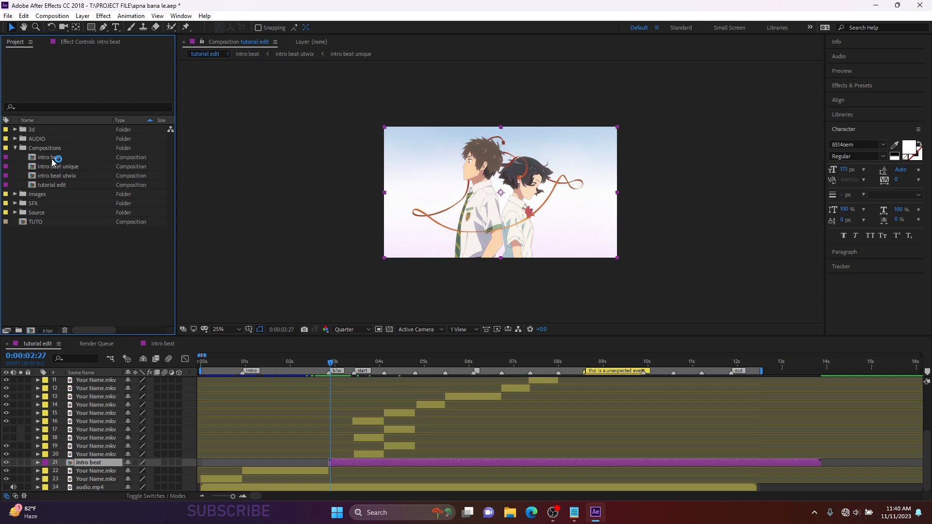
double_click(51, 157)
drag(415, 360, 269, 378)
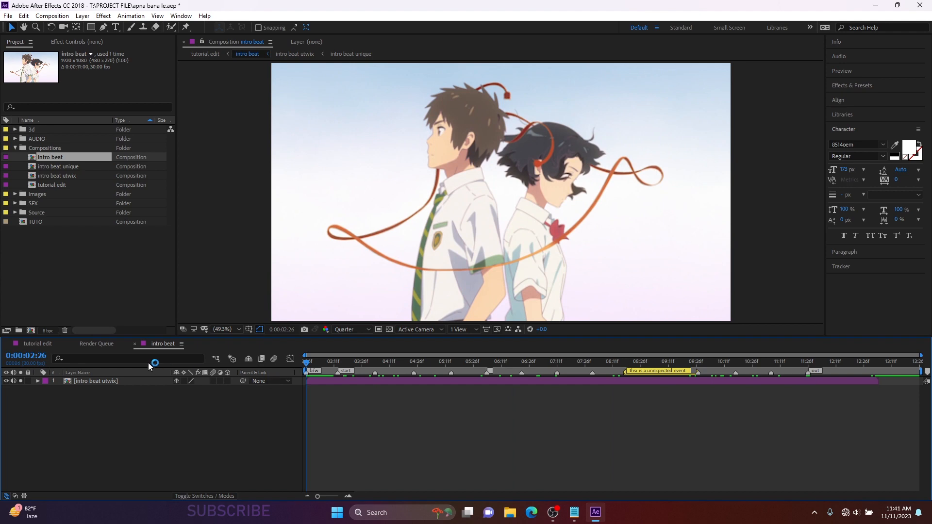
Step: Open the intro beat unique composition, enlarge the timeline and preview its sequenced single-frame Your Name.mkv layers
double_click(48, 169)
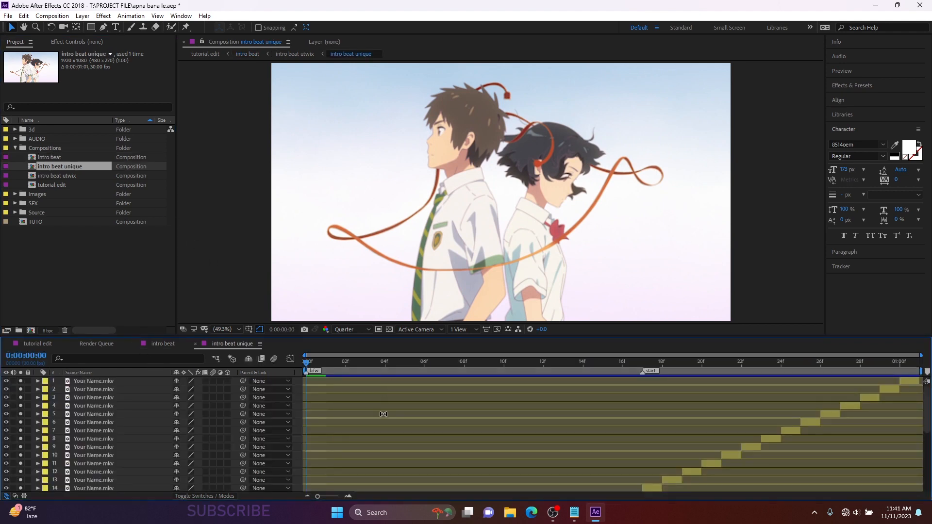
scroll(371, 419, down, 5)
drag(338, 336, 335, 268)
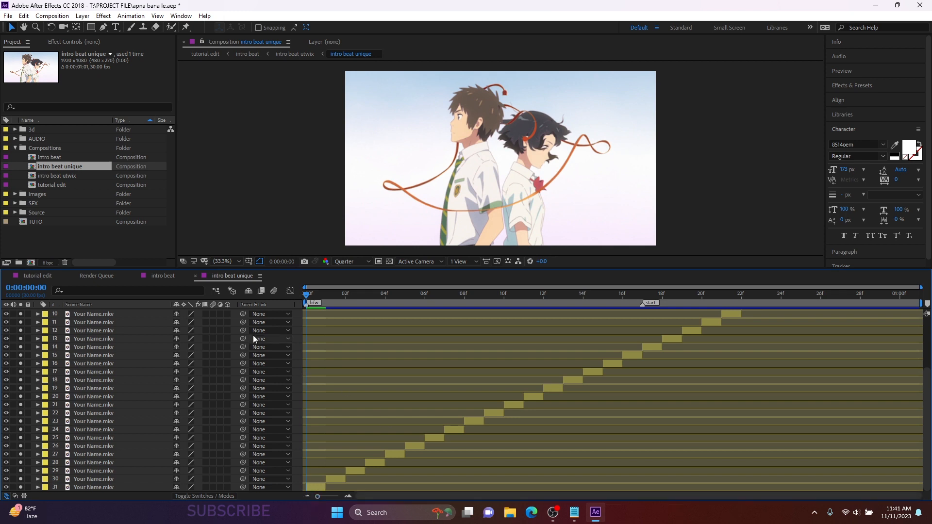
drag(320, 293, 418, 316)
key(space)
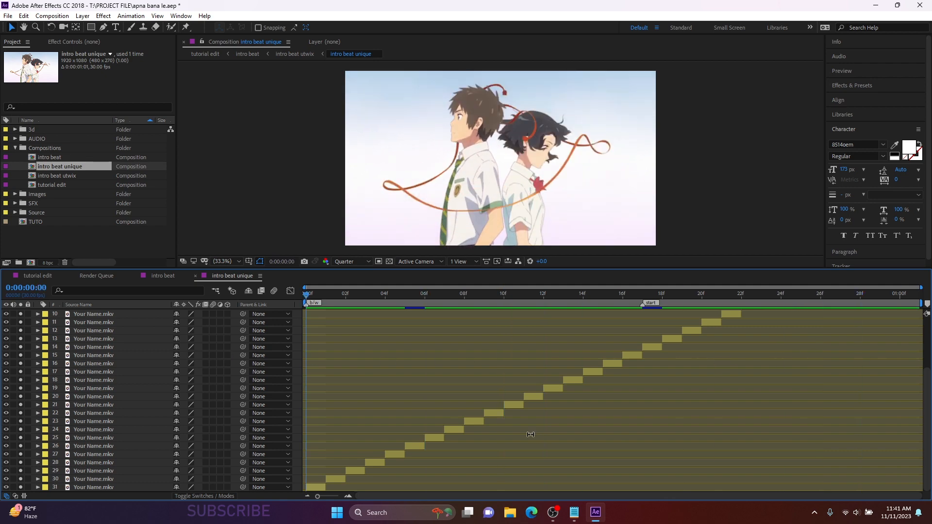
Step: Set the preview resolution to Full and add the intro beat unique composition to the Adobe Media Encoder queue
key(ctrl+j)
click(56, 16)
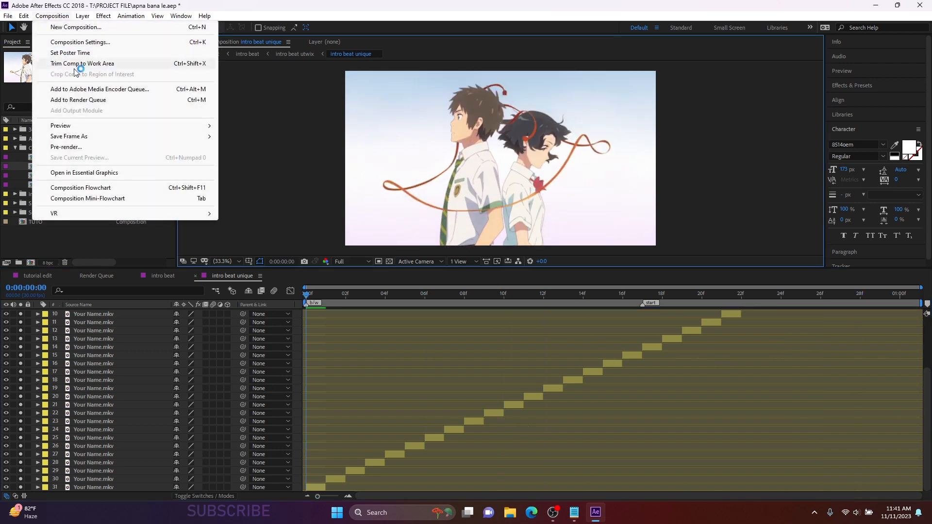
click(113, 89)
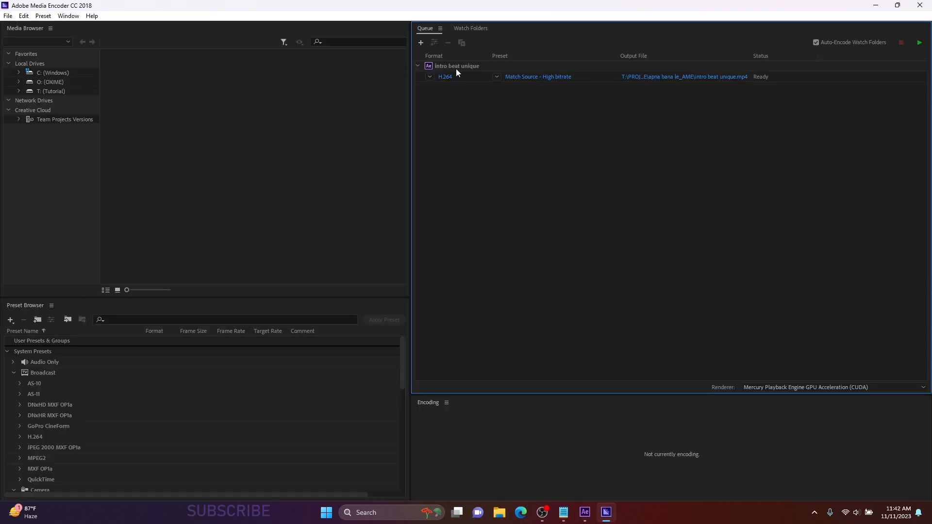
Step: Change the queued export's output location to PROJECT FILE and create a new folder named "in" there
click(645, 77)
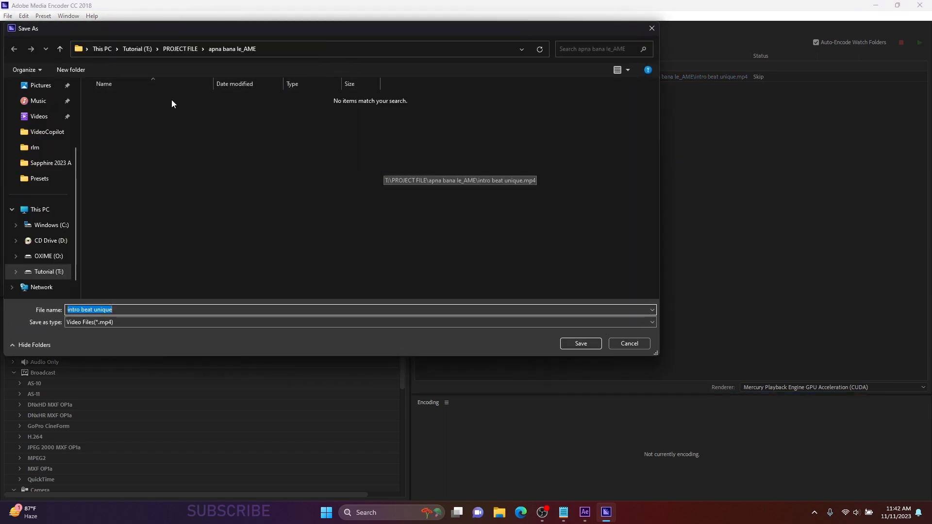
click(167, 49)
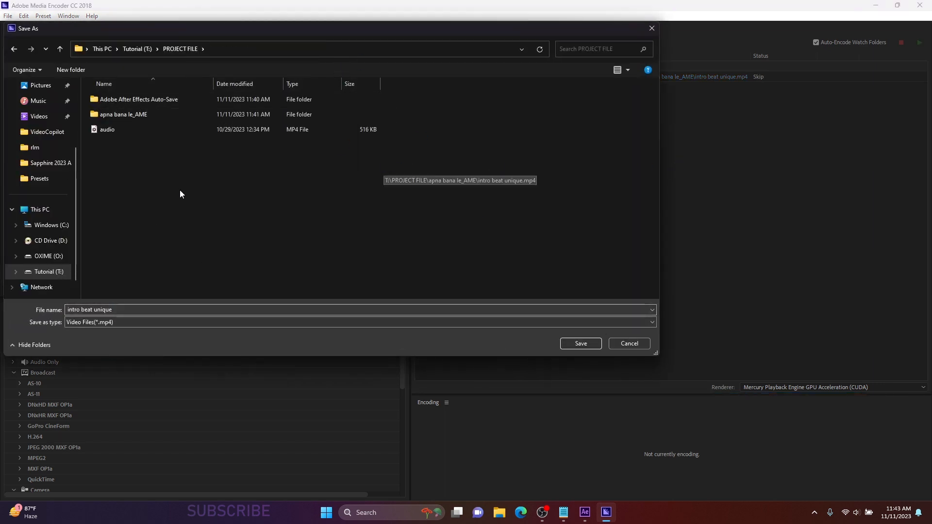
right_click(161, 178)
mouse_move(211, 267)
click(313, 269)
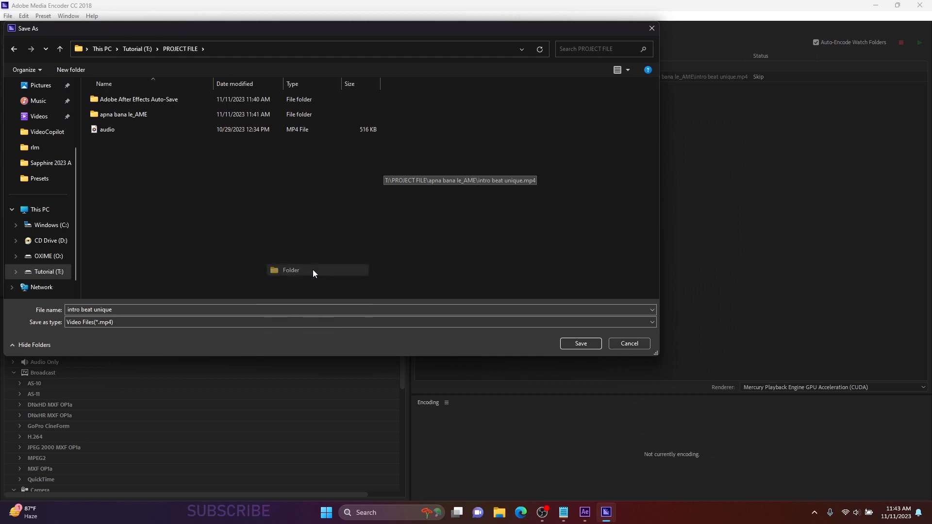
text(in)
key(Return)
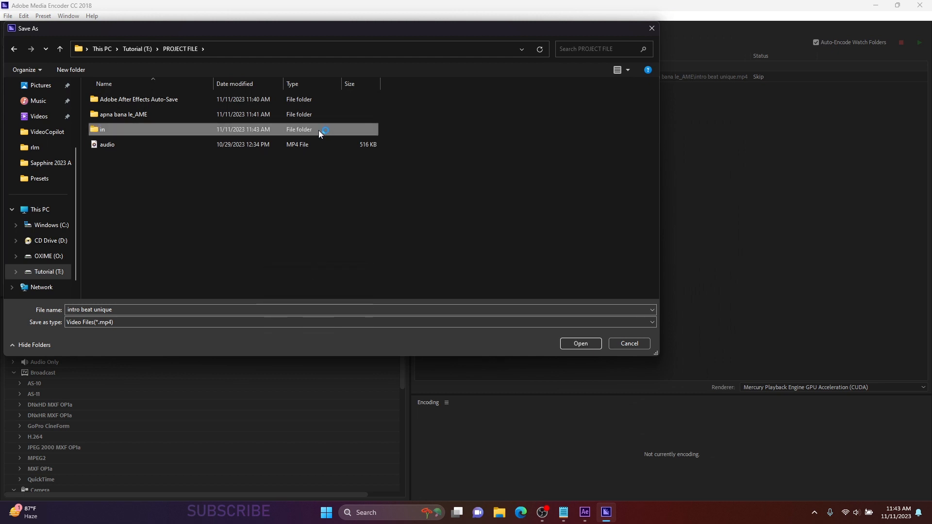
Step: Save the output as intro beat unique inside the "in" folder and start encoding the queue
double_click(319, 130)
click(581, 343)
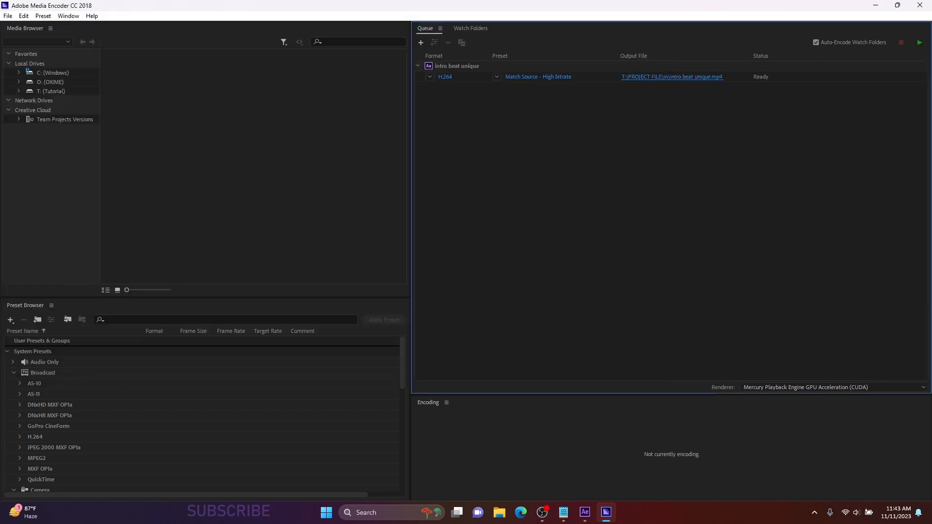
click(919, 43)
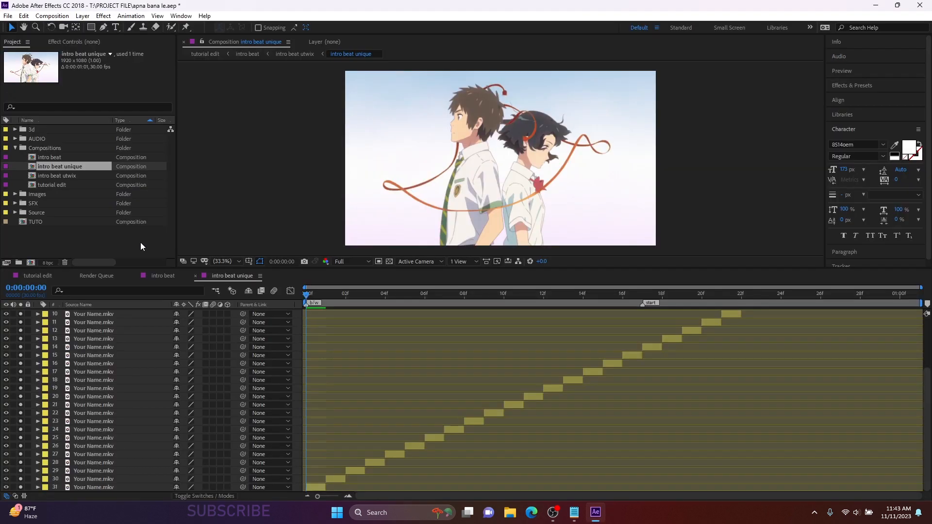
Step: Save the apna bana le.aep project in After Effects and close the program
click(140, 243)
key(ctrl+s)
click(920, 5)
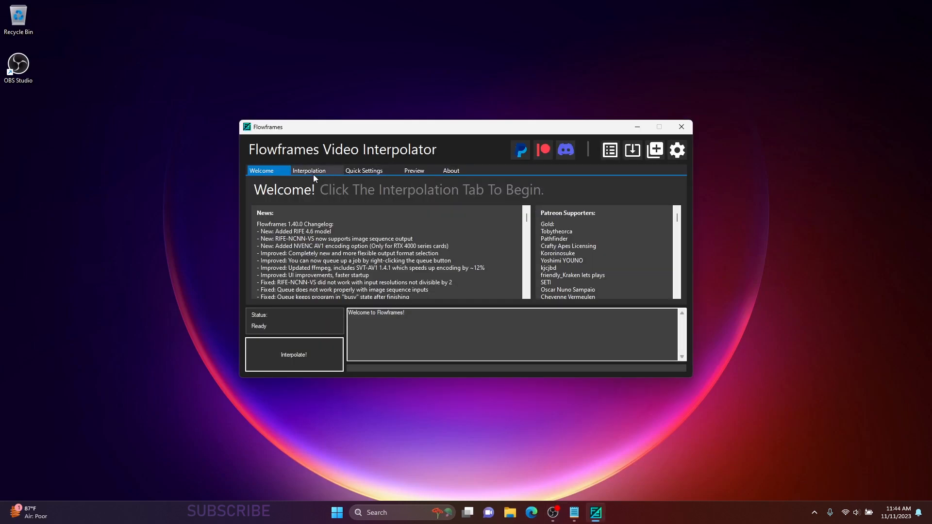
Step: Load intro beat unique.mp4 from the PROJECT FILE "in" folder as the Flowframes interpolation input
click(311, 173)
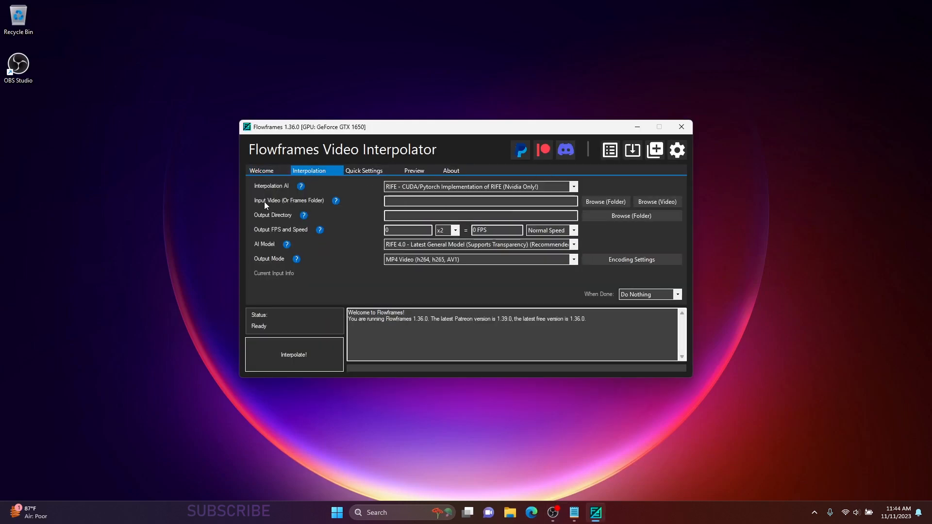
click(614, 200)
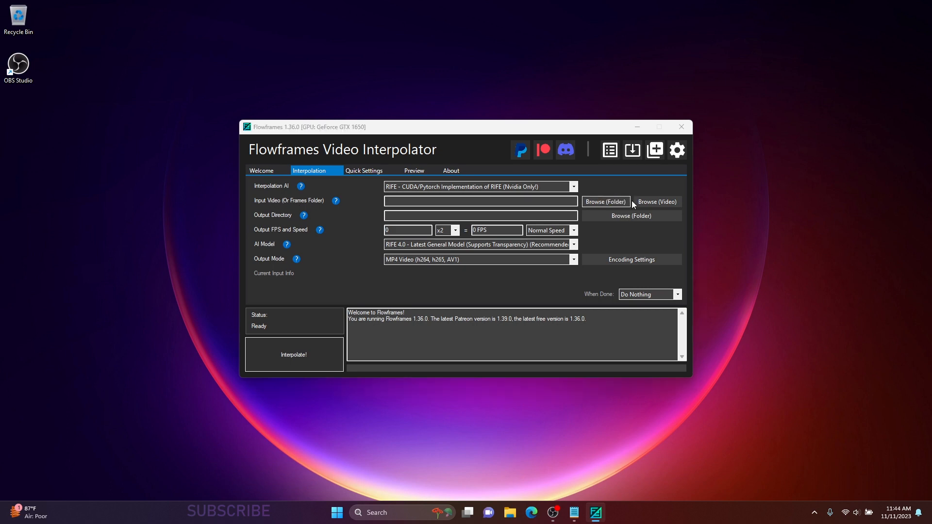
double_click(488, 141)
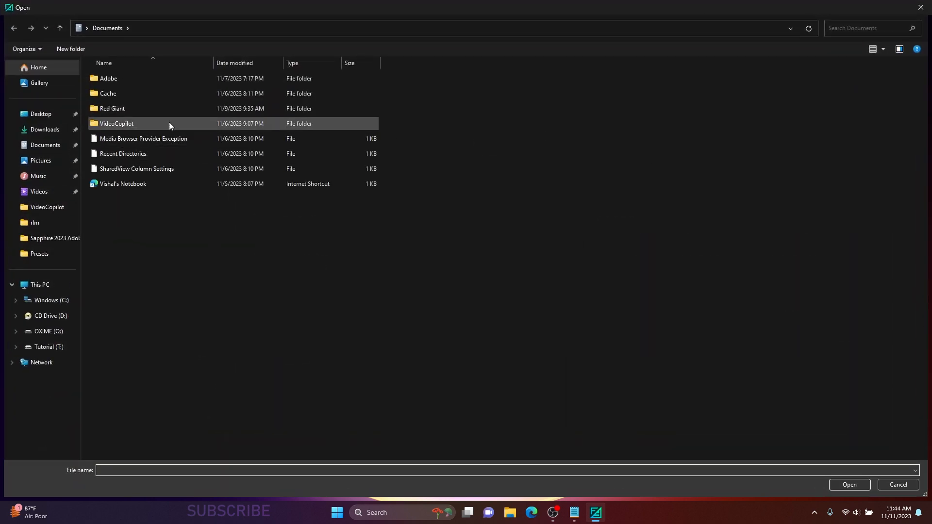
click(59, 342)
double_click(142, 119)
click(131, 97)
double_click(131, 107)
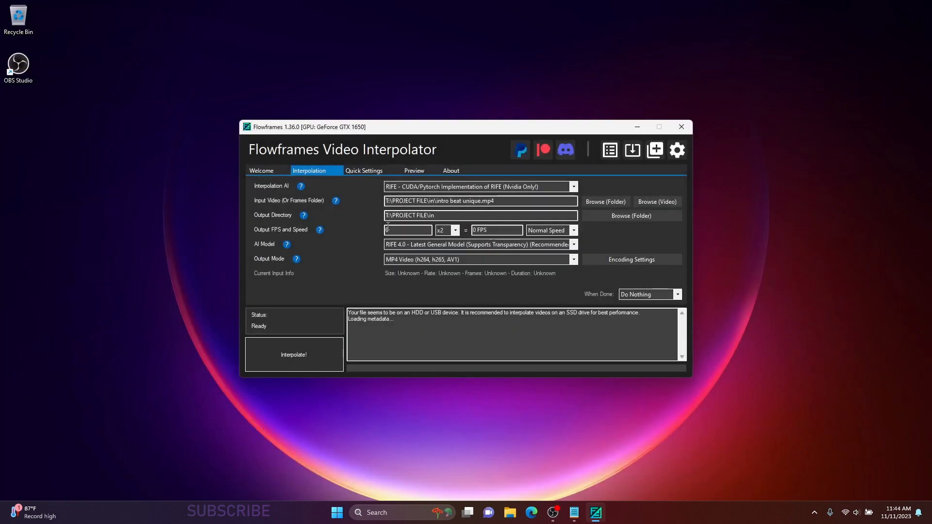
Step: Create a folder named OUT inside PROJECT FILE and set it as the output directory
click(642, 216)
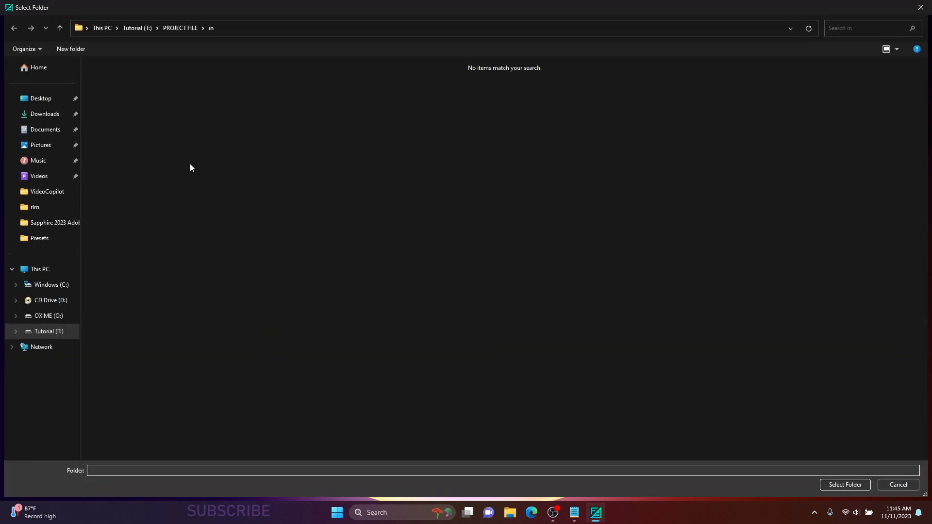
click(180, 28)
right_click(260, 279)
mouse_move(260, 279)
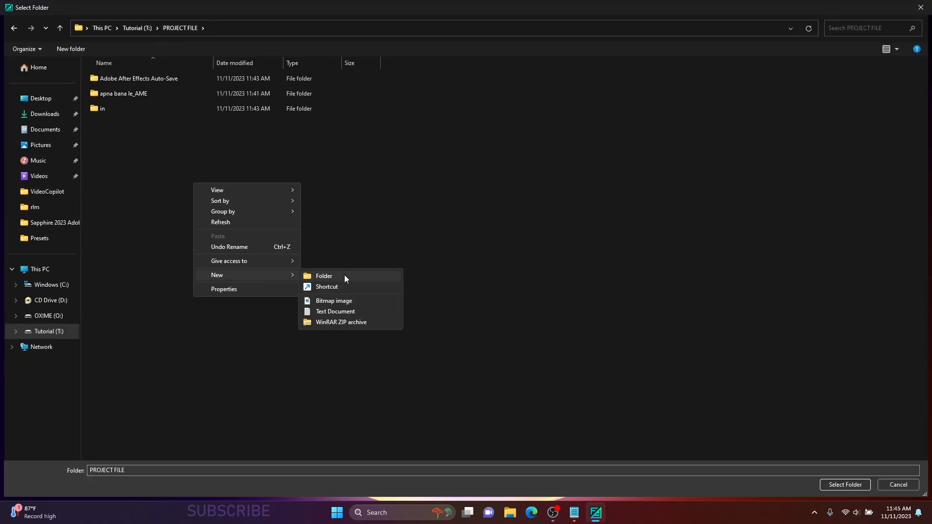
click(344, 276)
text(OUT)
key(Return)
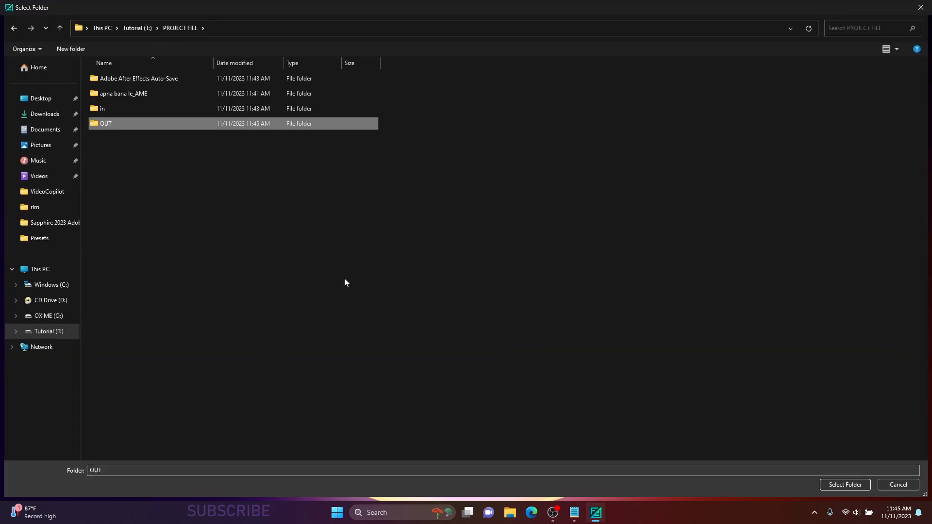
key(Return)
click(849, 485)
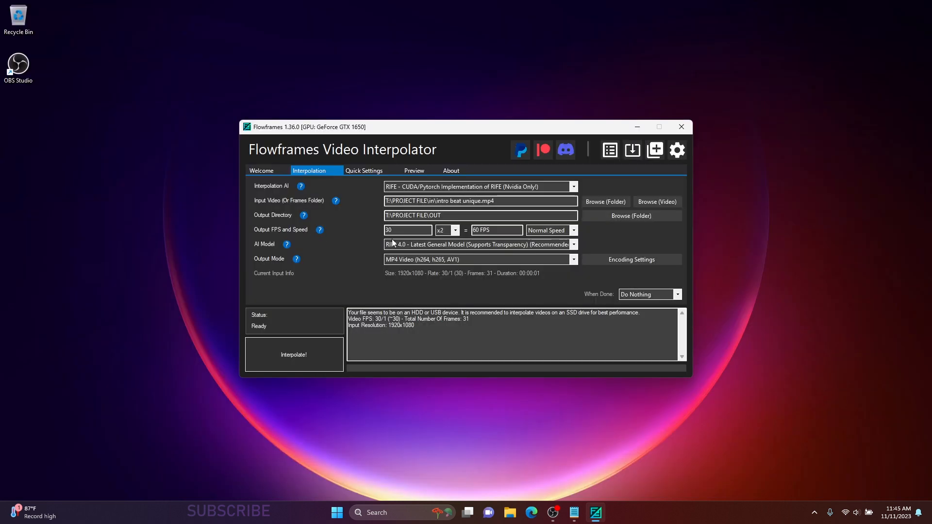
Step: Set the output frame rate multiplier to x8 for 240 FPS, keeping Normal Speed
double_click(424, 234)
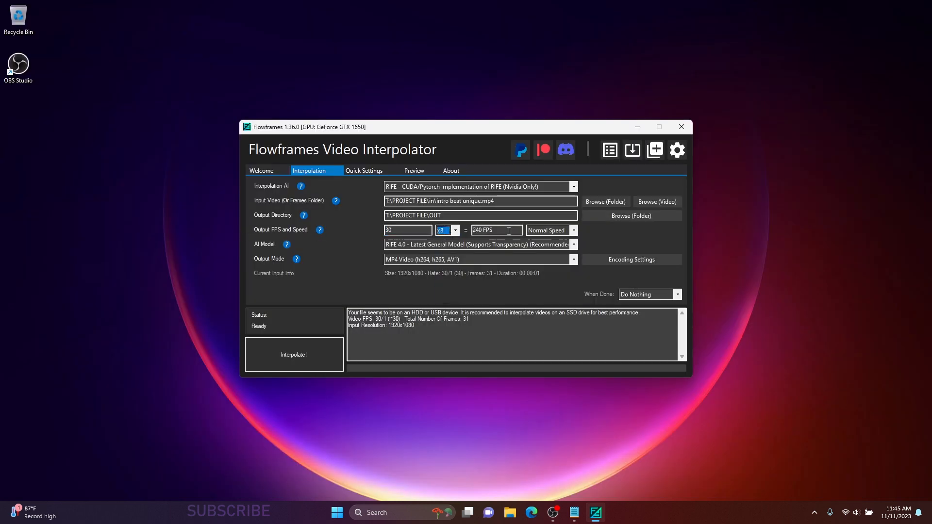
click(508, 232)
drag(507, 228, 452, 229)
click(457, 232)
click(457, 232)
Step: Set the AI model to RIFE 2.3 - General Model
click(399, 247)
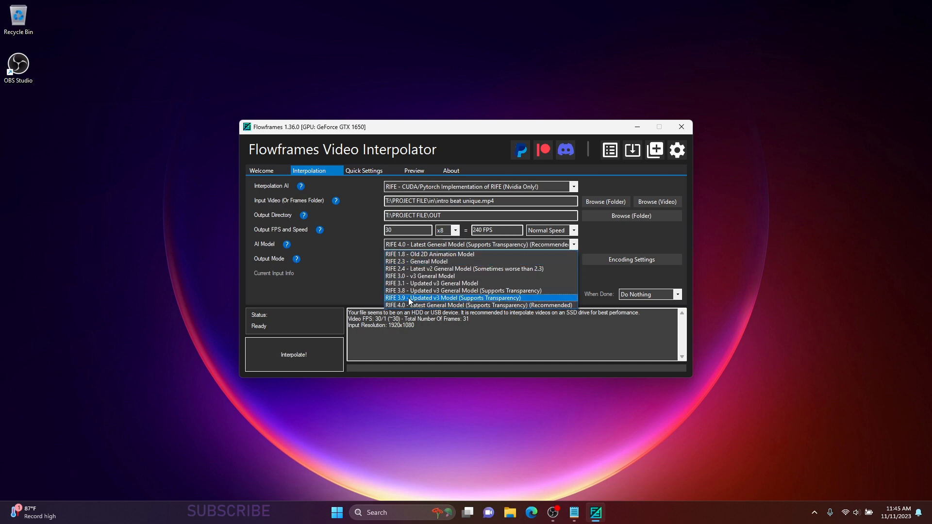
click(397, 263)
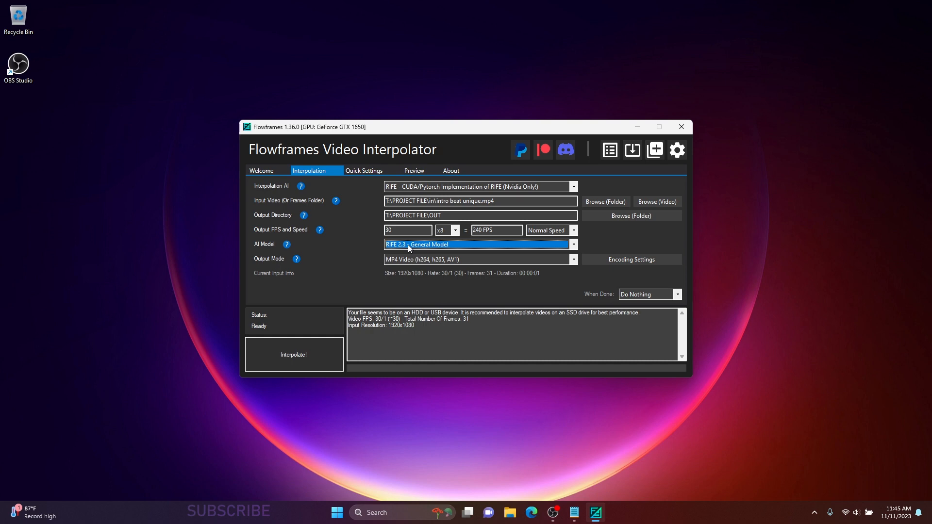
click(409, 245)
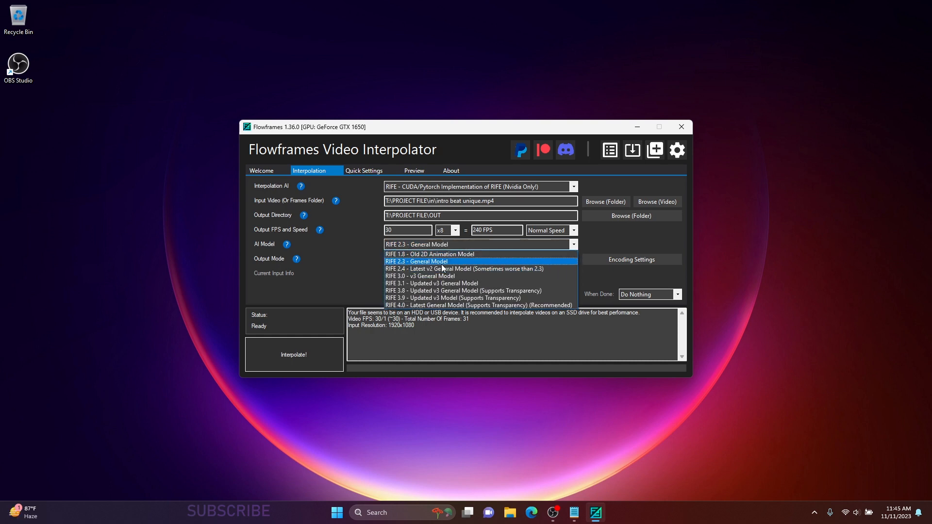
click(492, 264)
Step: Set the output mode to MP4 Video (h264, h265, AV1) and start the interpolation
click(396, 260)
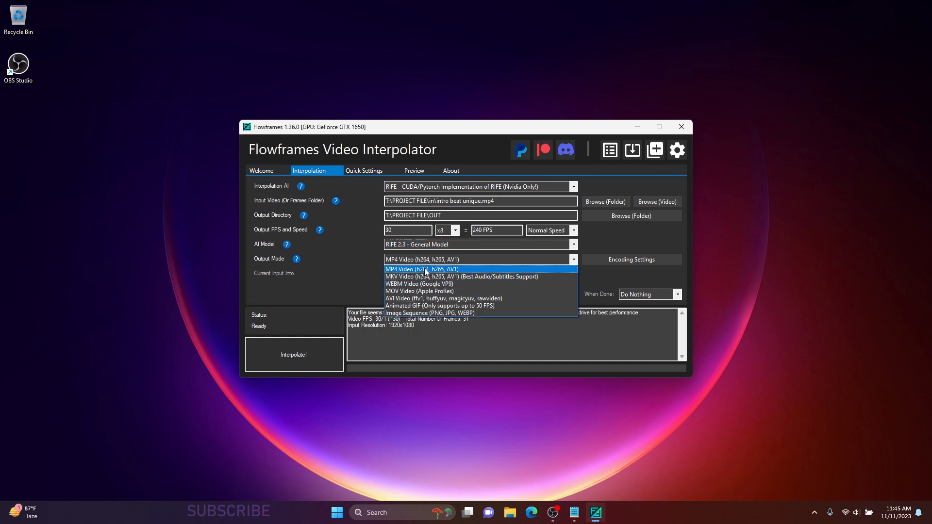
click(424, 268)
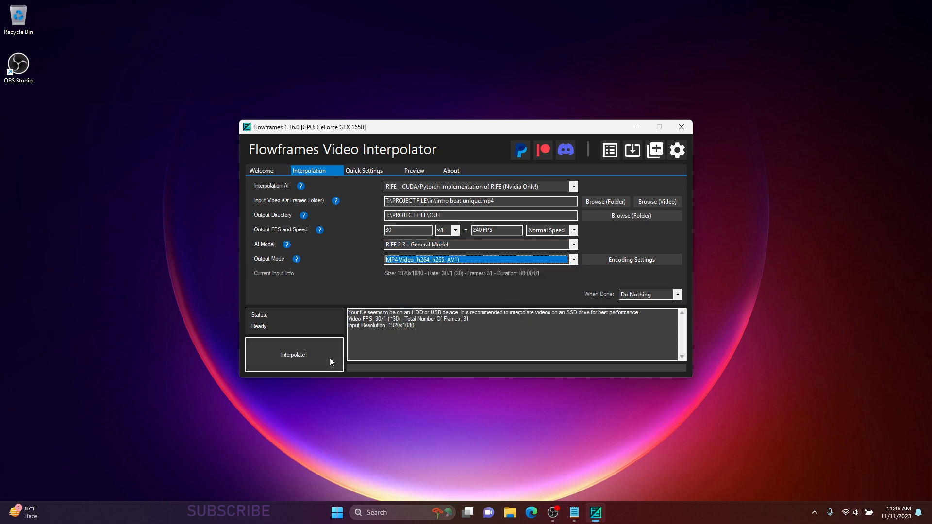
click(310, 351)
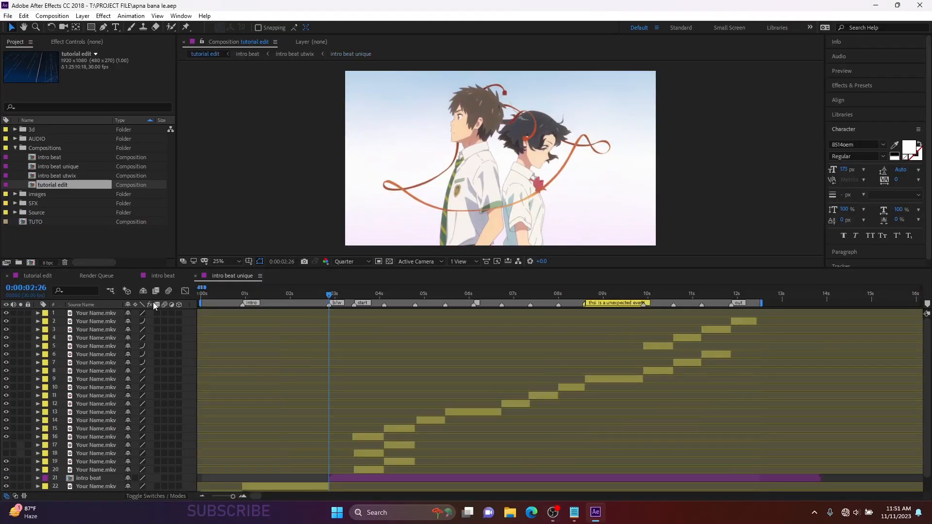
Step: In the After Effects project apna bana le.aep, import intro beat unique-8x-RIFE-RIFE2.3-240fps from the PROJECT FILE OUT folder
scroll(337, 403, down, 2)
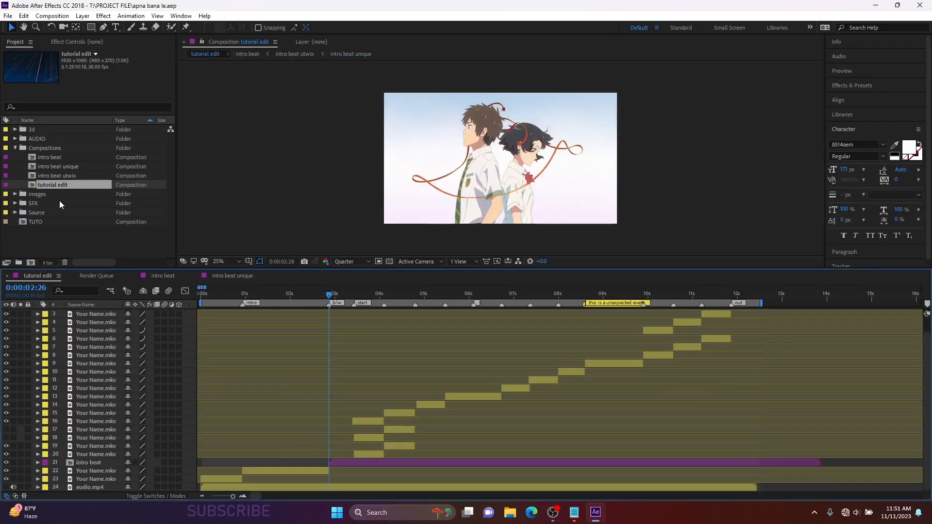
click(16, 147)
double_click(37, 201)
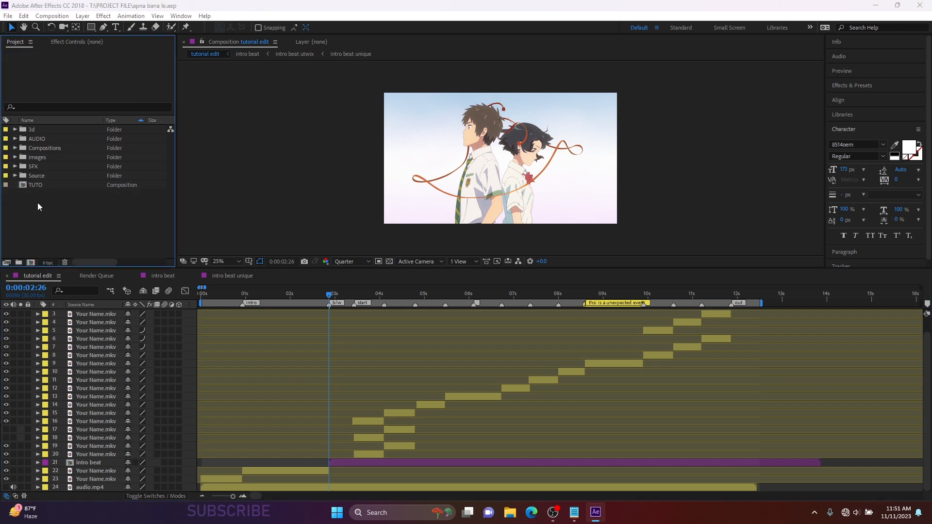
click(49, 348)
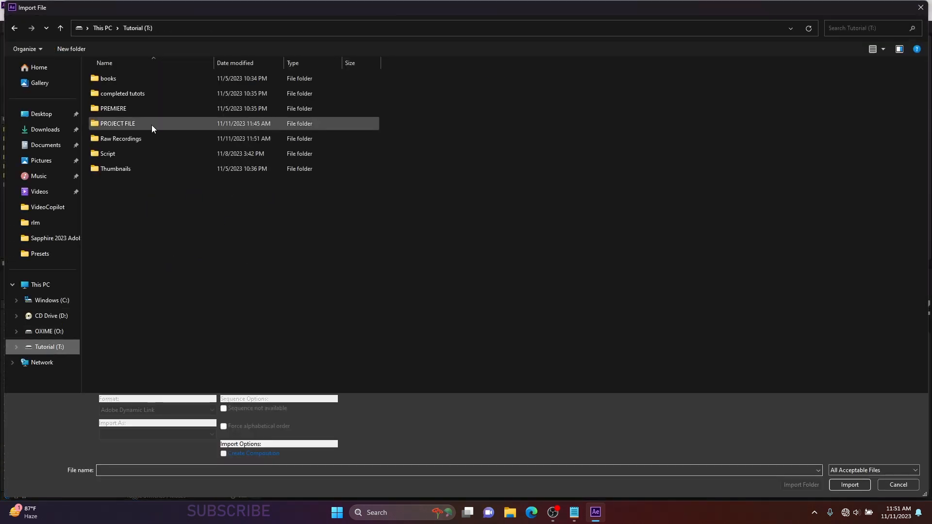
double_click(135, 124)
double_click(137, 124)
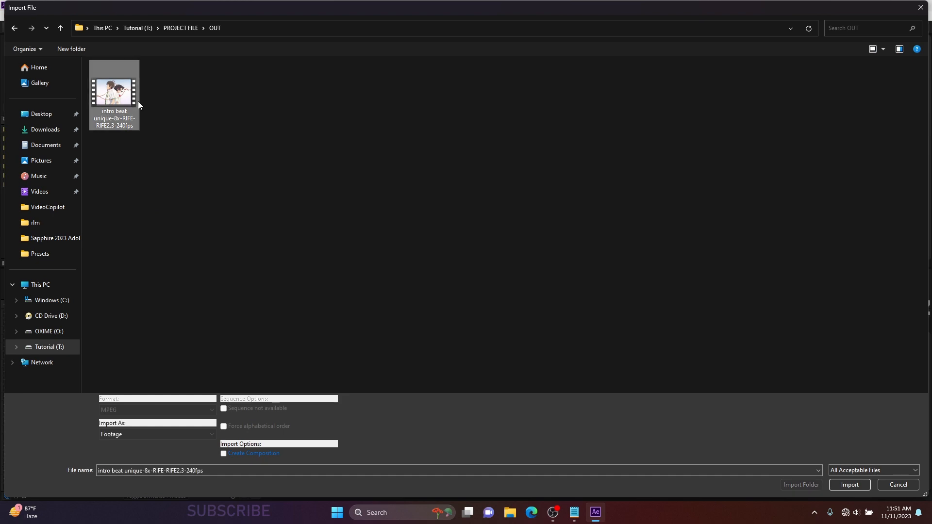
double_click(119, 95)
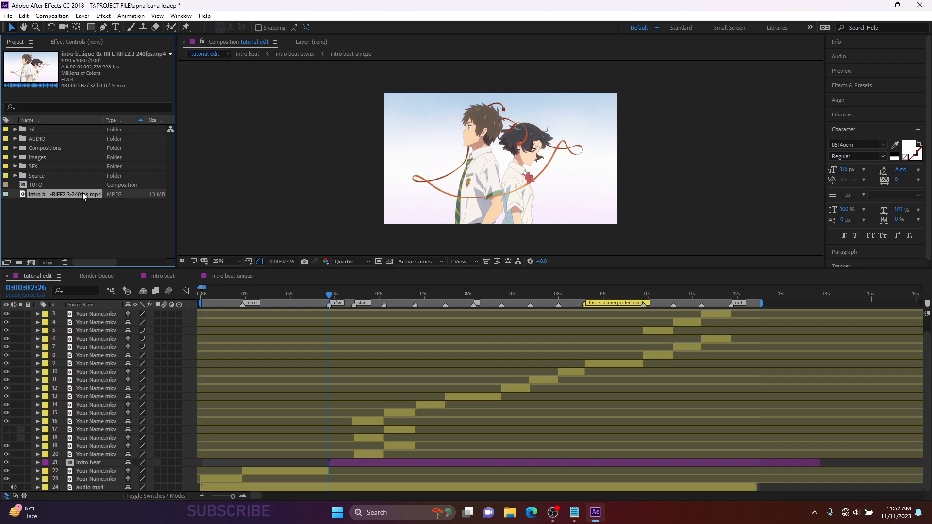
Step: Create a composition from the imported 240fps clip and rename it "new one"
drag(83, 193, 31, 262)
key(space)
key(space)
key(ctrl+k)
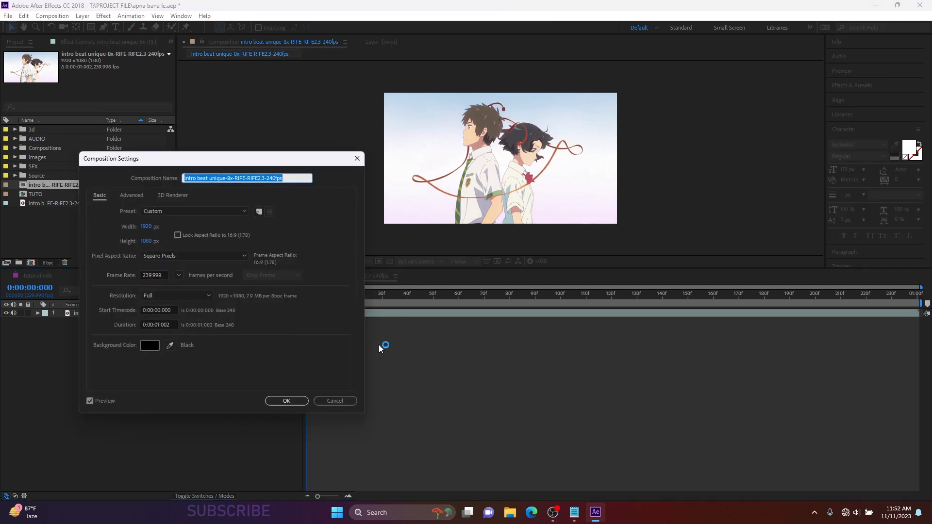
text(new one)
key(Return)
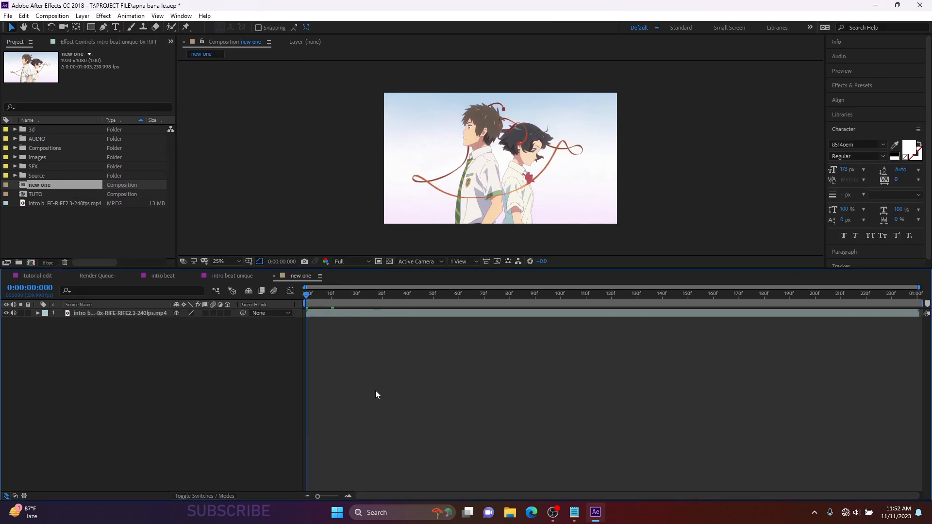
Step: Apply the Twixtor Pro effect to the interpolated clip layer in the new one composition
click(359, 313)
key(ctrl+space)
text(tw)
key(Down)
key(Down)
key(Return)
right_click(361, 312)
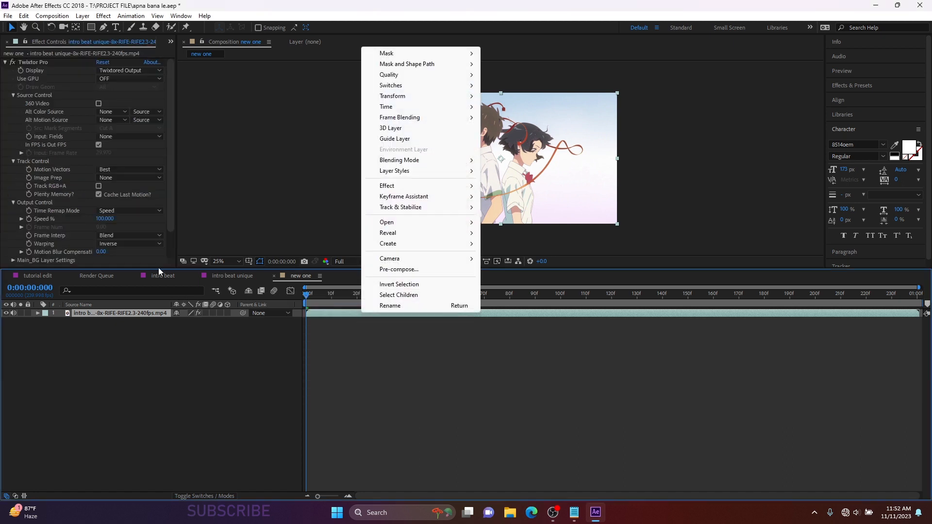
Step: Set Twixtor Pro's Image Prep to Contrast/Edge Enhance, Frame Interp to Motion Weighted Blend and Warping to Forward
click(103, 135)
click(79, 141)
click(109, 178)
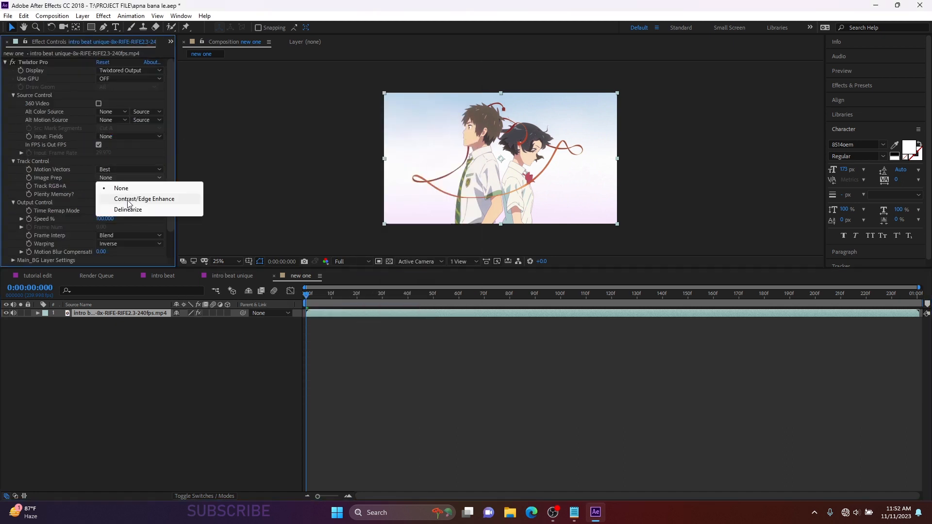
click(128, 200)
click(127, 236)
click(131, 266)
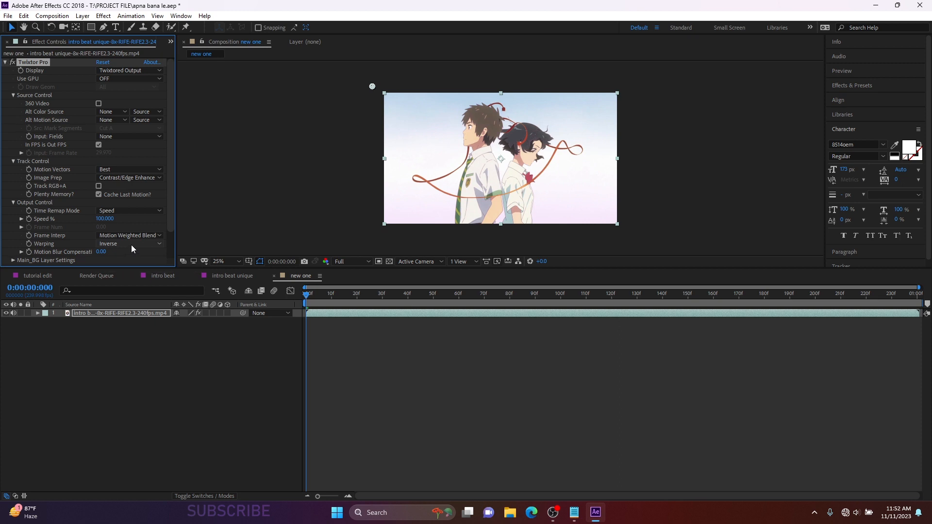
click(131, 245)
click(138, 276)
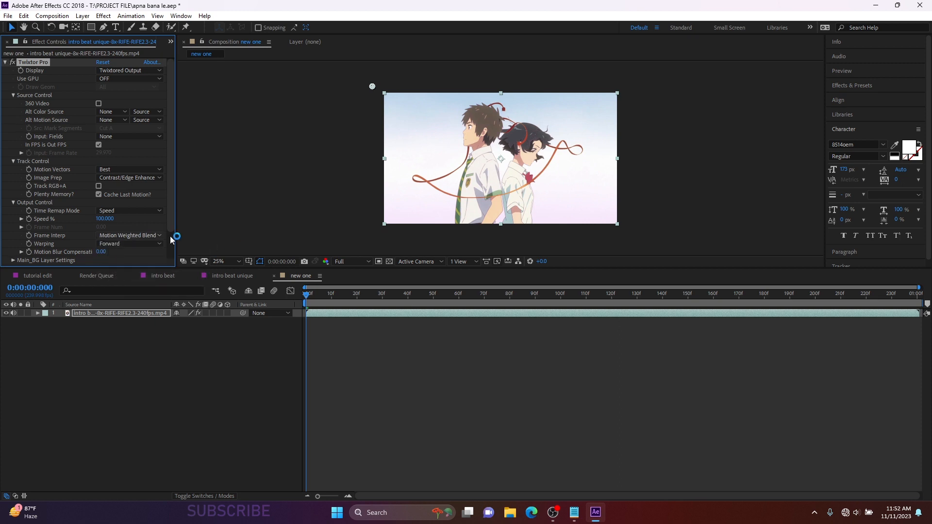
Step: Look up the interpolated clip's frame rate in its Interpret Footage settings
click(313, 394)
click(171, 42)
click(217, 56)
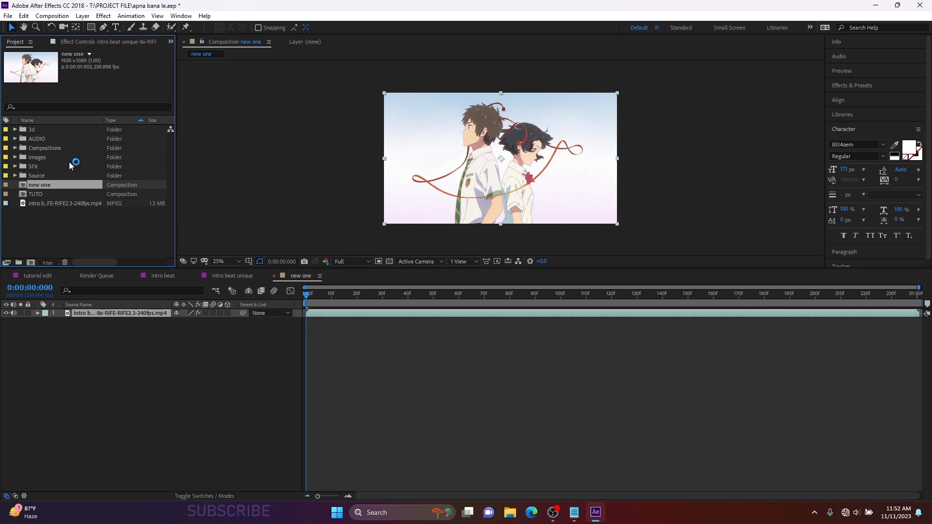
right_click(63, 186)
right_click(37, 203)
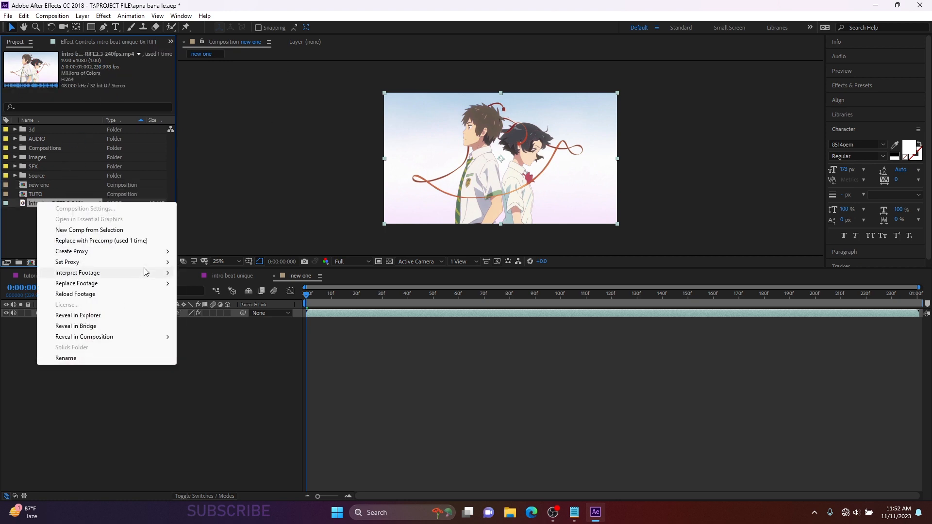
mouse_move(146, 272)
click(198, 272)
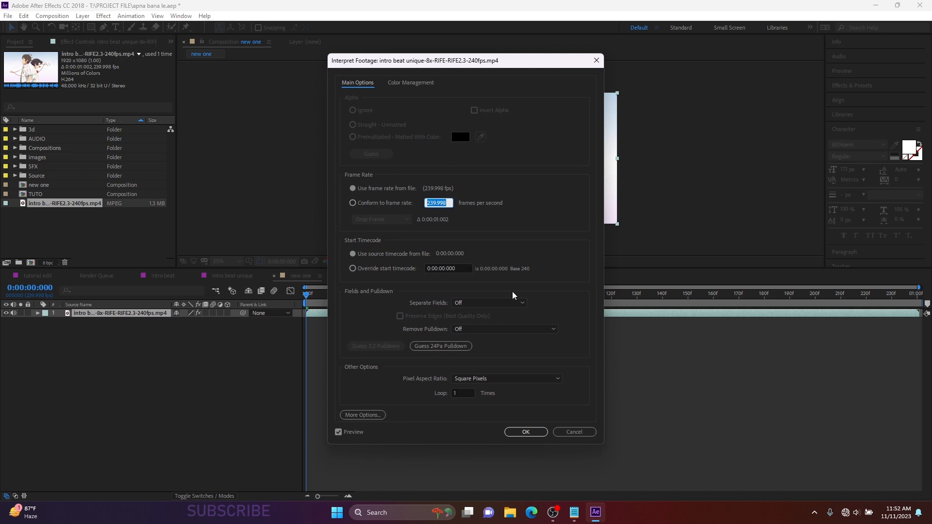
click(525, 431)
Step: Disable In FPS is Out FPS, set Twixtor Pro's input frame rate to 239.998, and re-enable In FPS is Out FPS
click(95, 42)
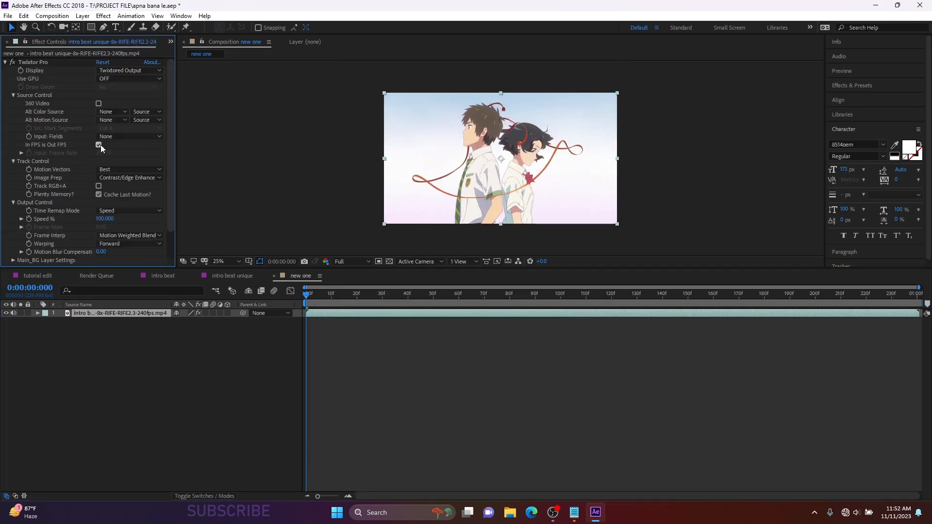
click(99, 145)
click(106, 153)
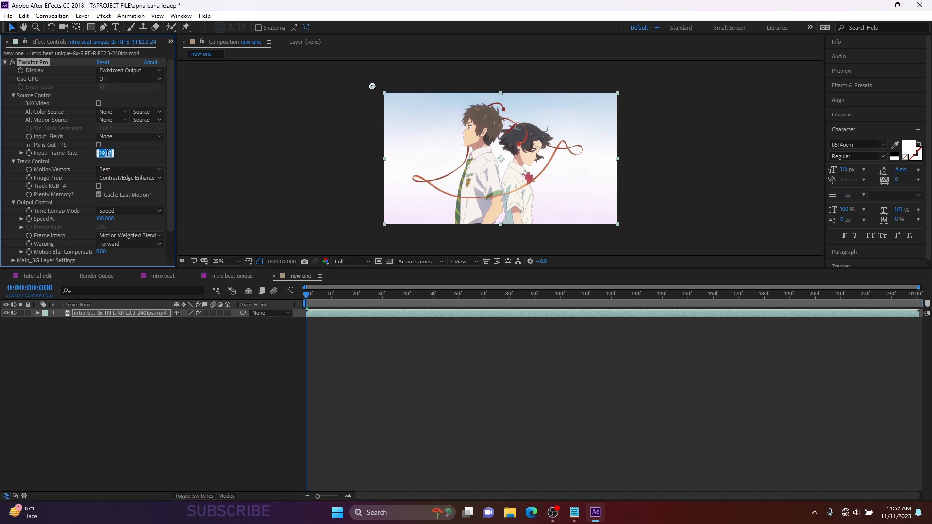
click(99, 144)
click(370, 363)
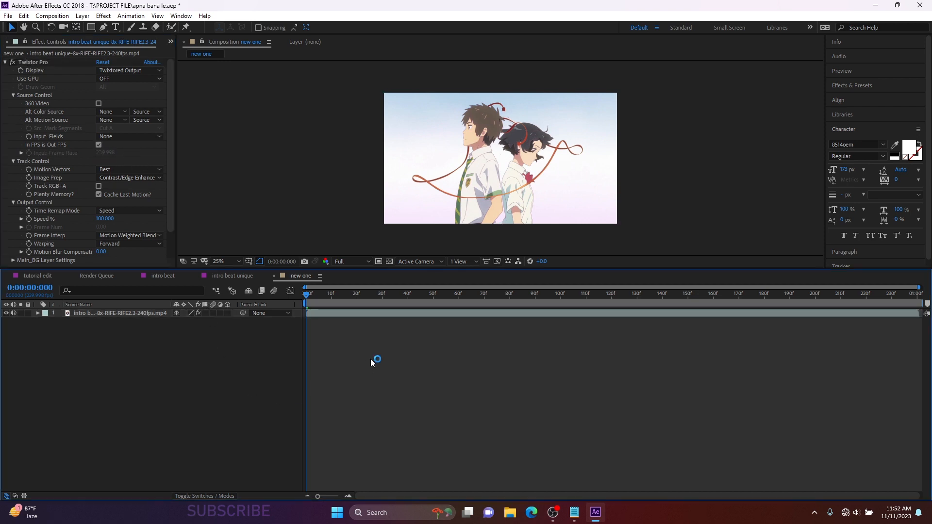
Step: Check the frame rate of the new one composition in its composition settings
key(super)
key(super)
key(ctrl+k)
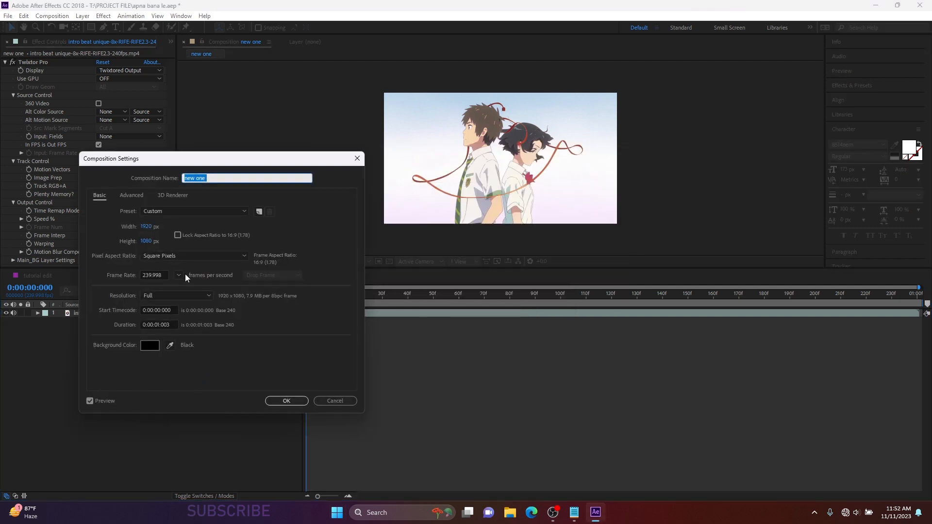
click(160, 277)
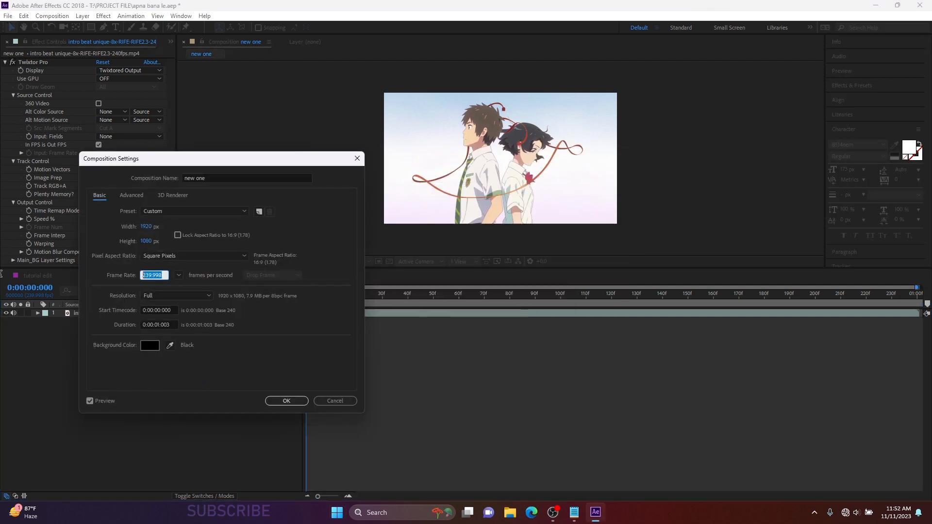
click(286, 401)
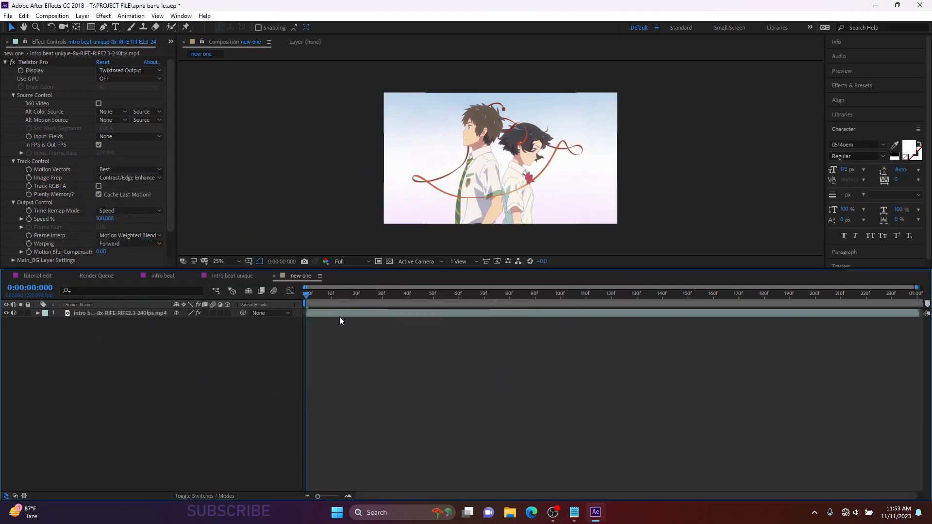
Step: Place the new one composition in the tutorial edit timeline directly above intro beat, starting at the b/w marker
click(46, 275)
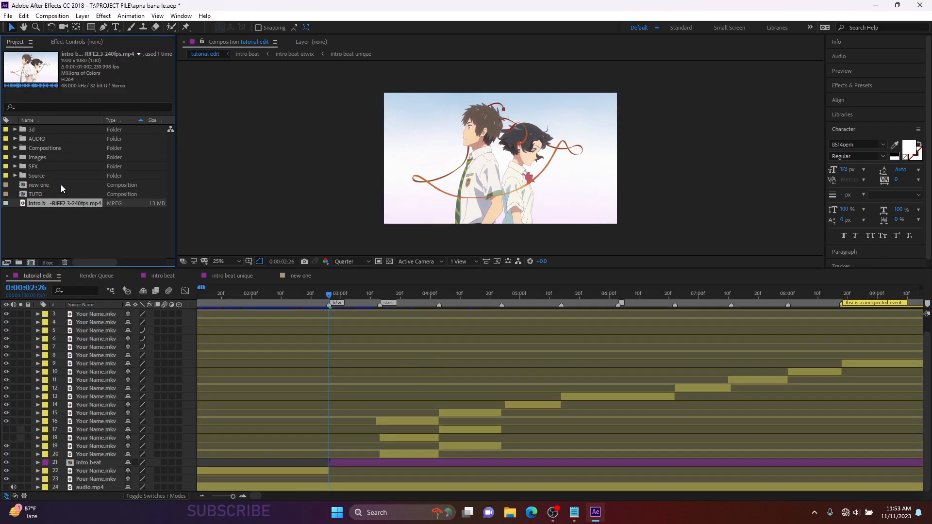
click(46, 194)
click(15, 147)
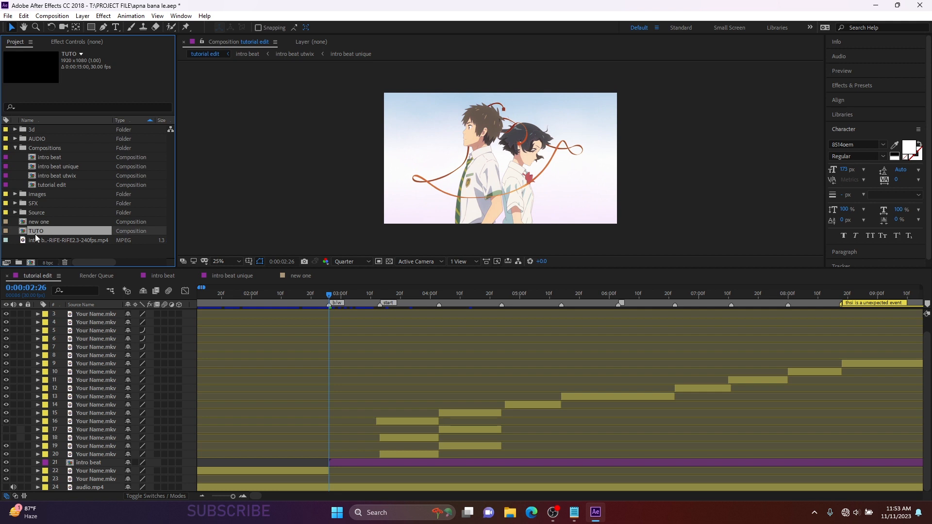
click(57, 222)
drag(59, 222, 349, 459)
Step: Check the frame rate of the intro beat composition in its composition settings and return to tutorial edit
click(366, 462)
key(semicolon)
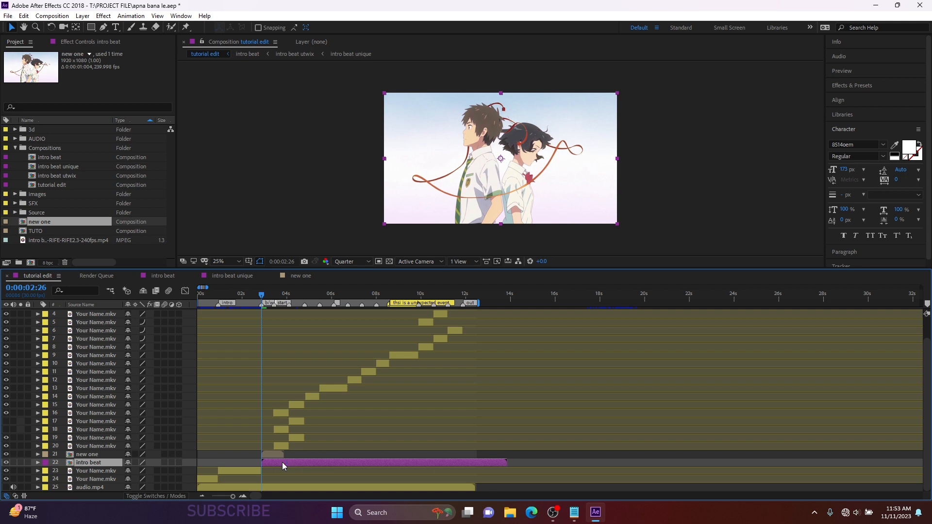
double_click(281, 462)
key(ctrl+k)
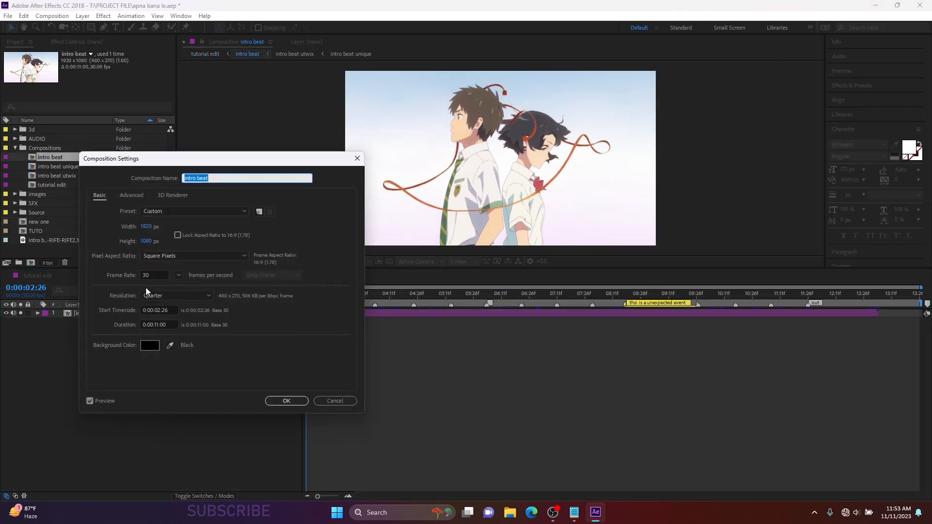
click(235, 347)
click(335, 401)
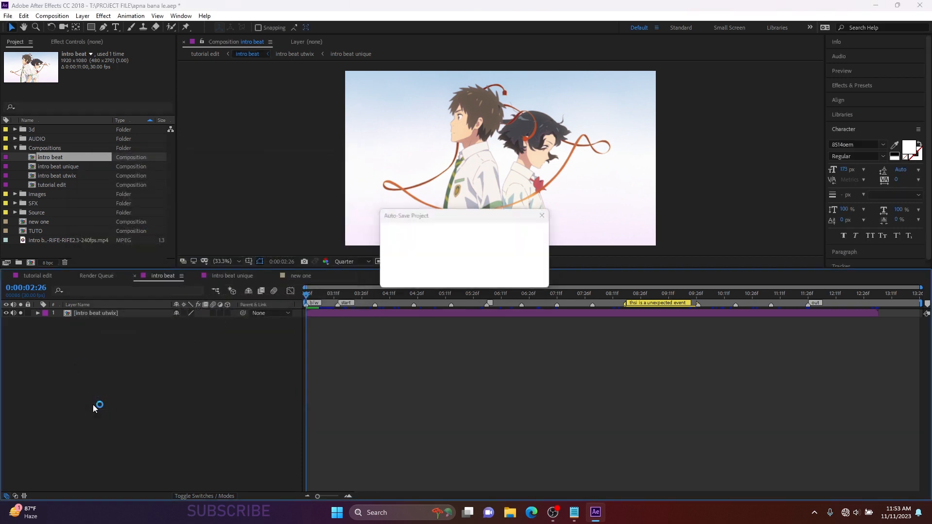
click(36, 277)
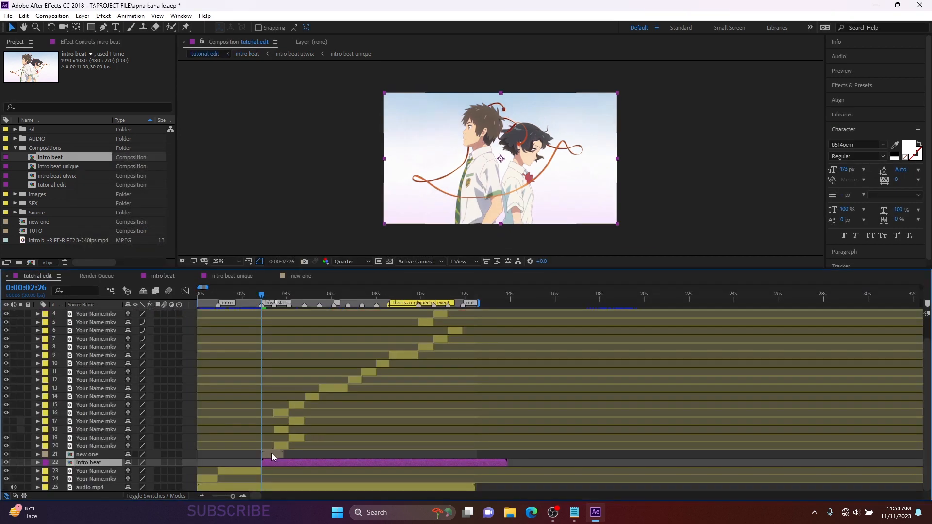
Step: Open the new one layer's composition, check its frame rate in the composition settings, and return to tutorial edit
click(271, 454)
double_click(273, 456)
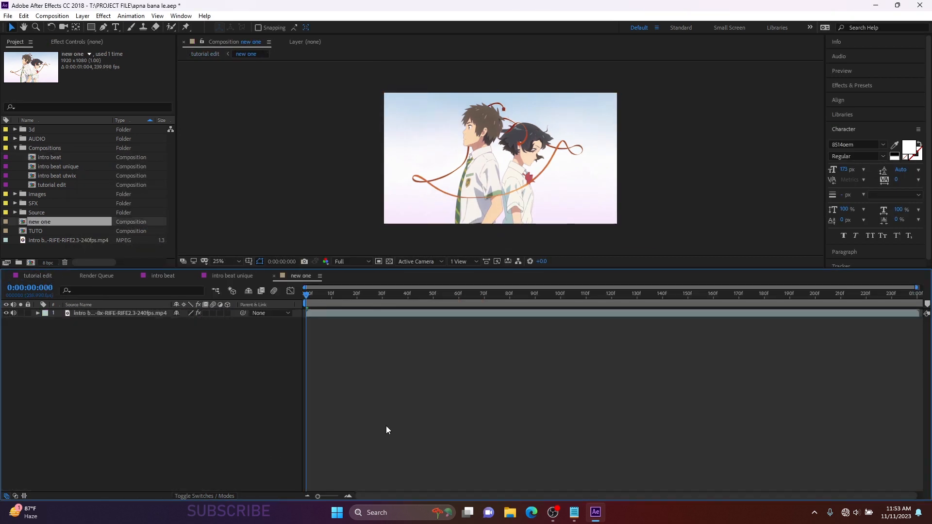
key(super)
click(230, 395)
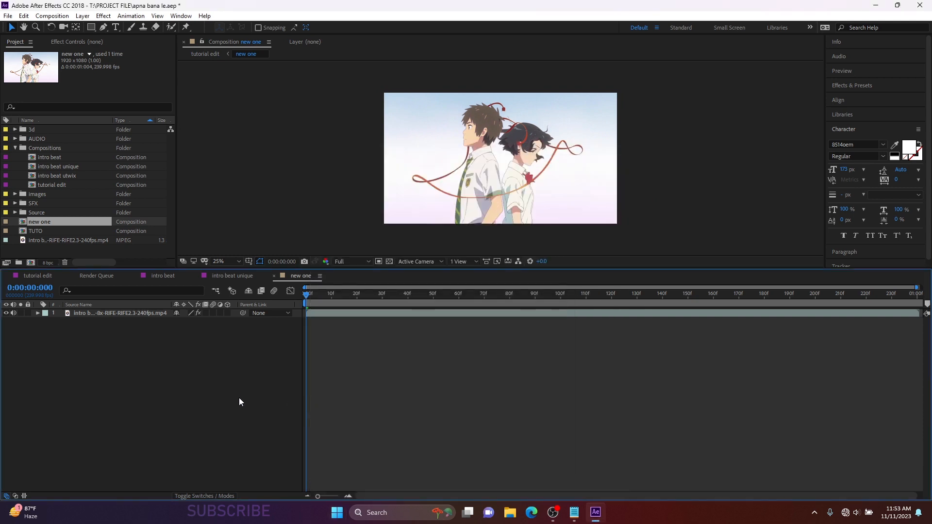
key(ctrl+k)
click(163, 276)
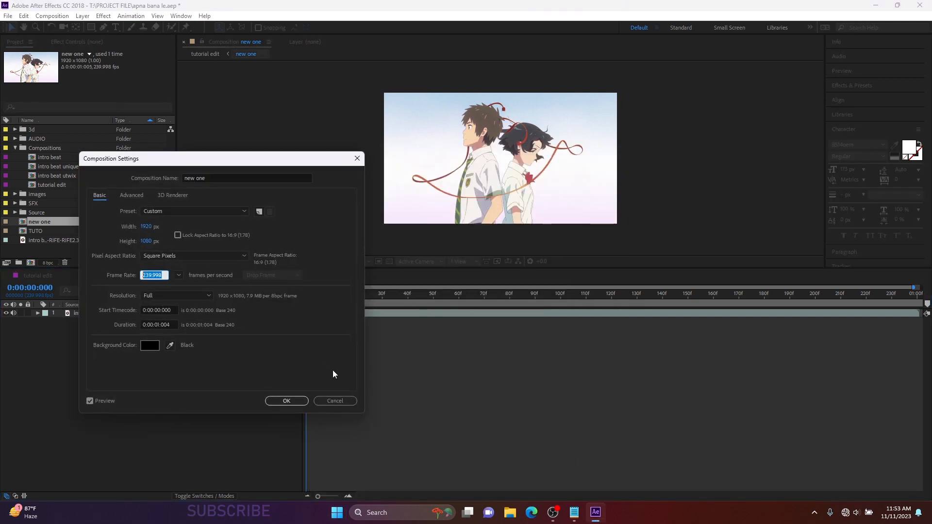
click(321, 400)
click(43, 278)
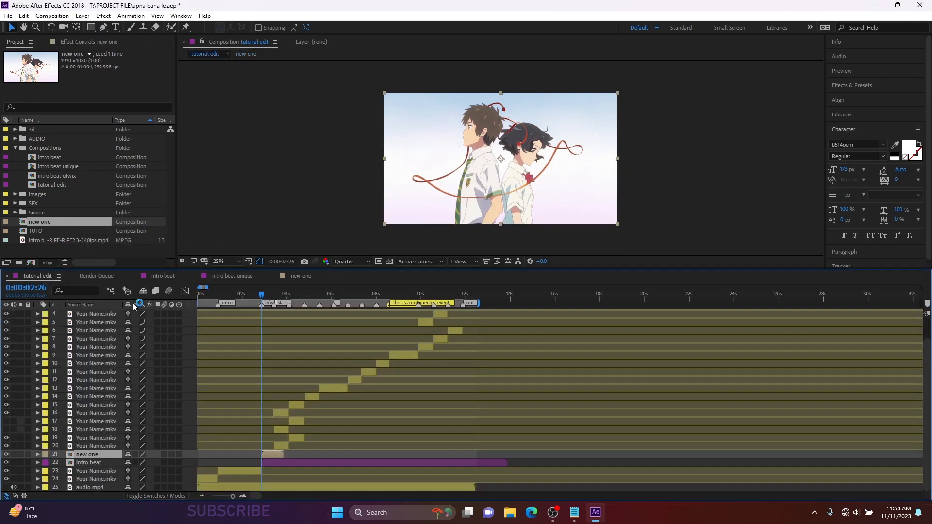
Step: Enlarge the timeline area of tutorial edit so that all of its layers fit in view
click(244, 496)
click(245, 496)
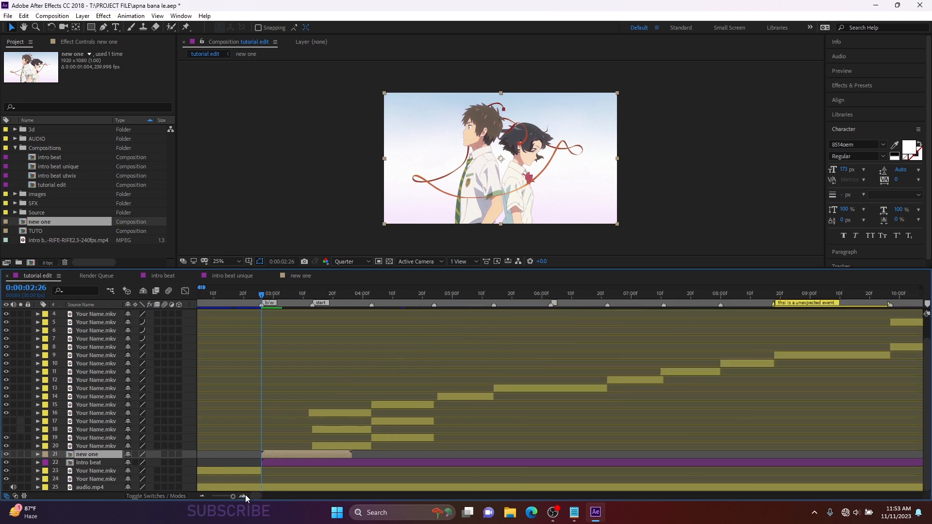
click(245, 496)
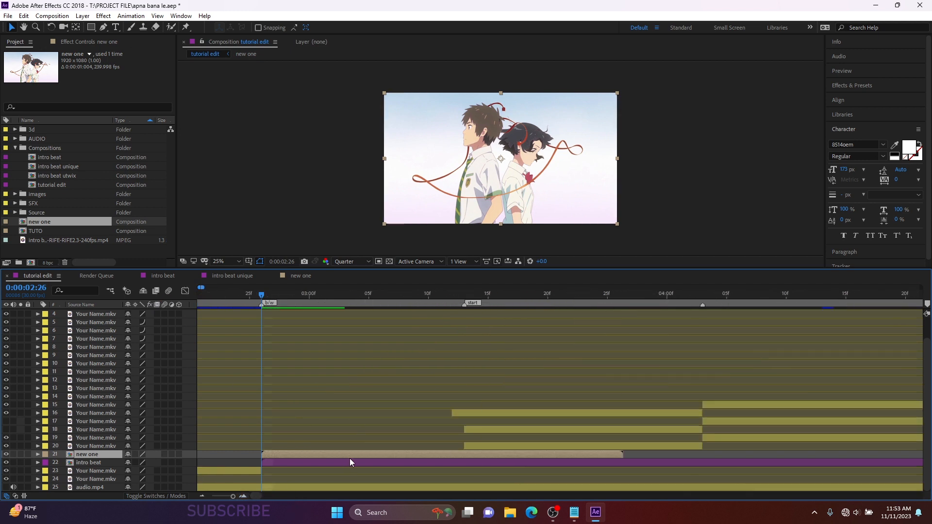
scroll(349, 459, left, 4)
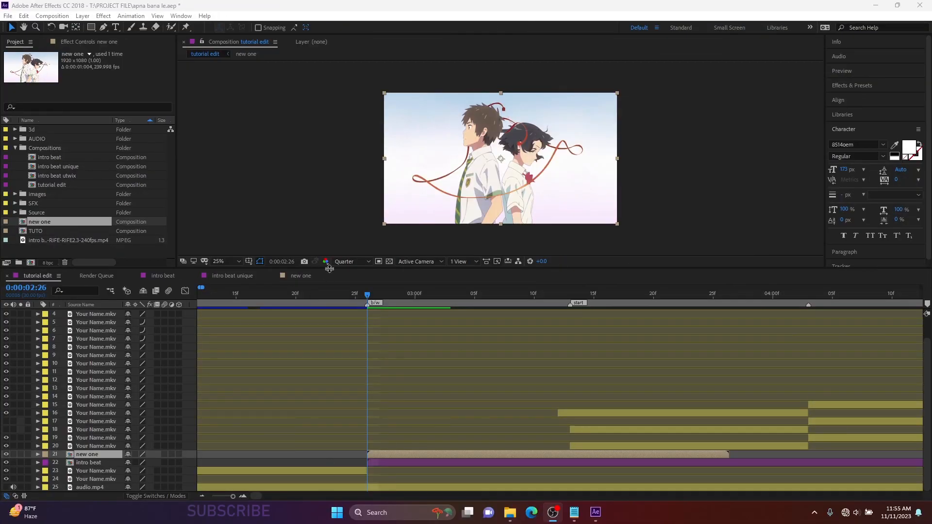
drag(330, 272, 352, 202)
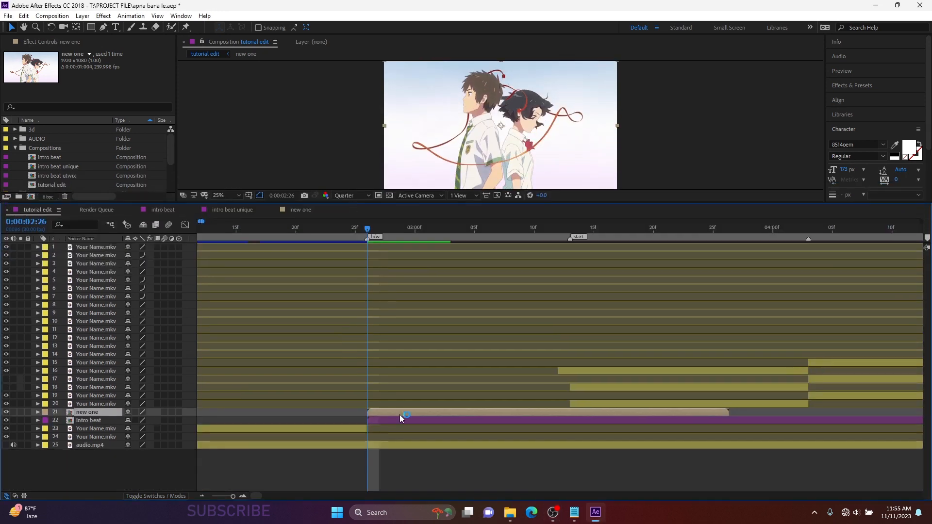
Step: Enable time remapping on the intro beat layer and pull its last keyframe back close to the start marker
click(202, 496)
click(353, 422)
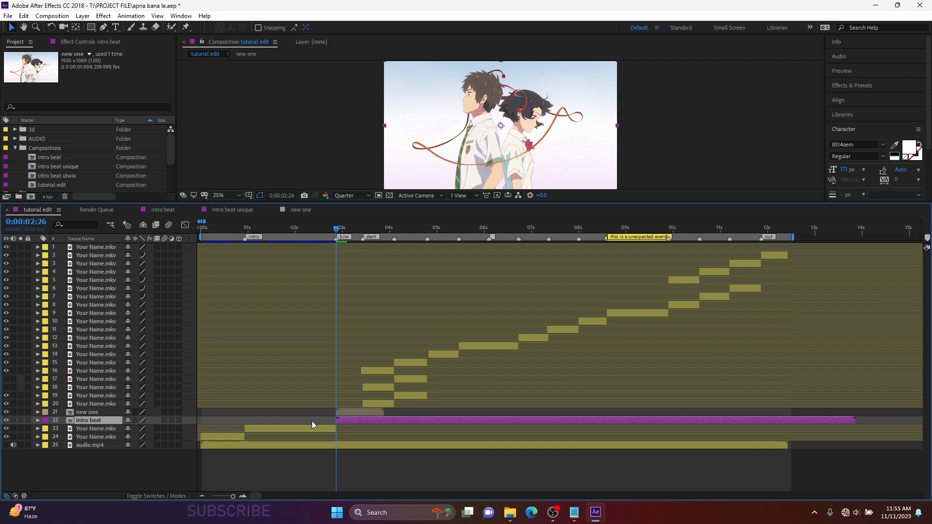
key(ctrl+alt+t)
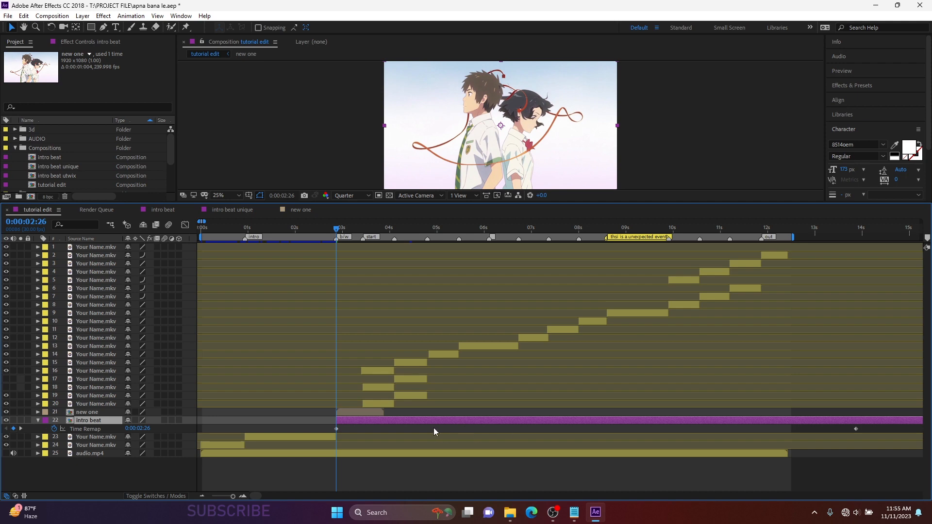
mouse_move(337, 430)
drag(856, 430, 731, 452)
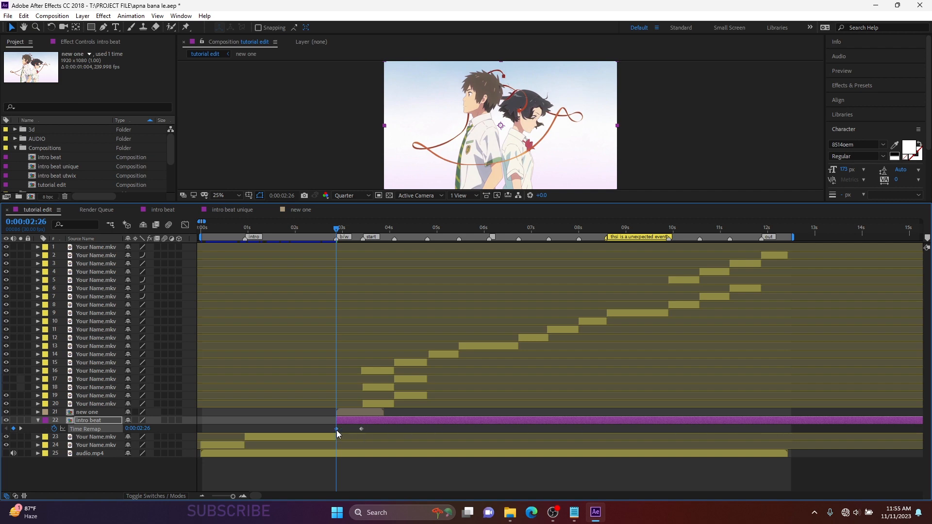
Step: Align intro beat's last Time Remap keyframe exactly with the start marker at 0:00:03:13
key(equal)
key(equal)
key(equal)
key(k)
key(k)
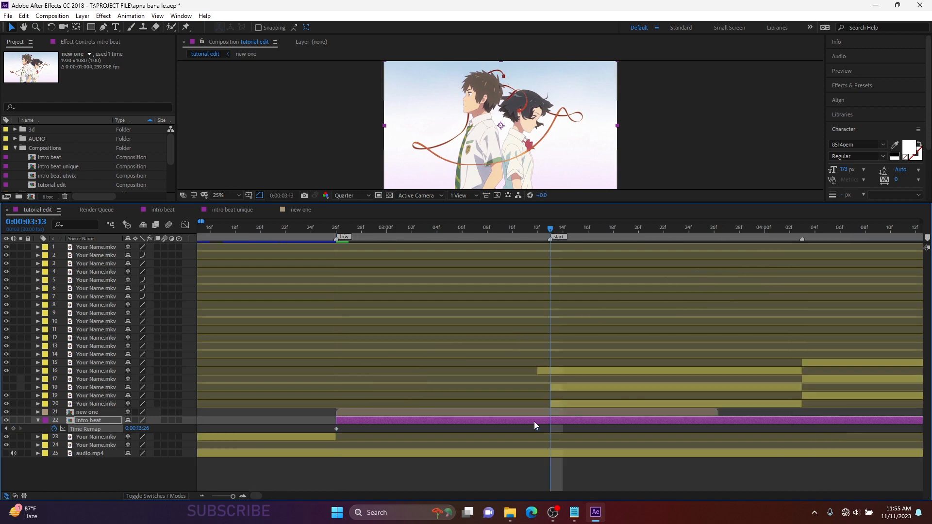
drag(541, 430, 549, 430)
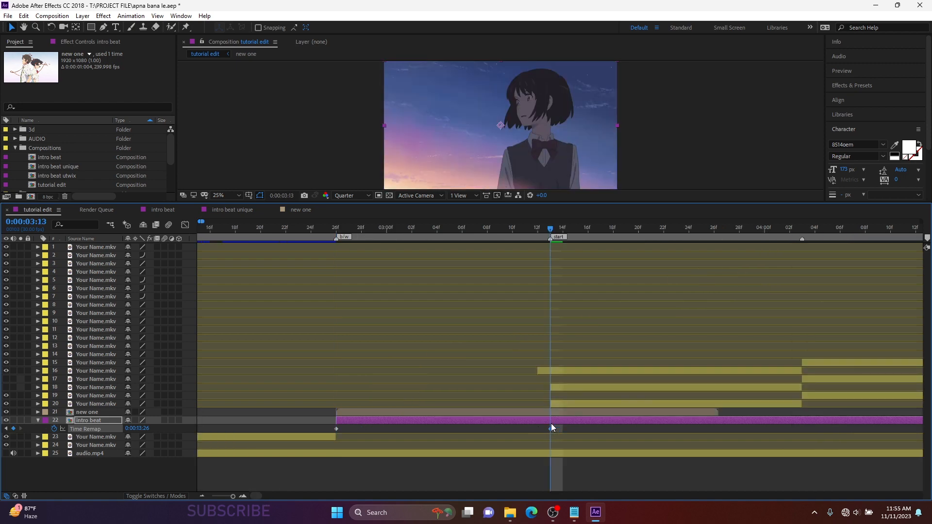
Step: Split intro beat at 0:00:03:13, delete the part after it, and hide the new one layer
key(ctrl+shift+d)
key(Delete)
click(88, 412)
click(5, 412)
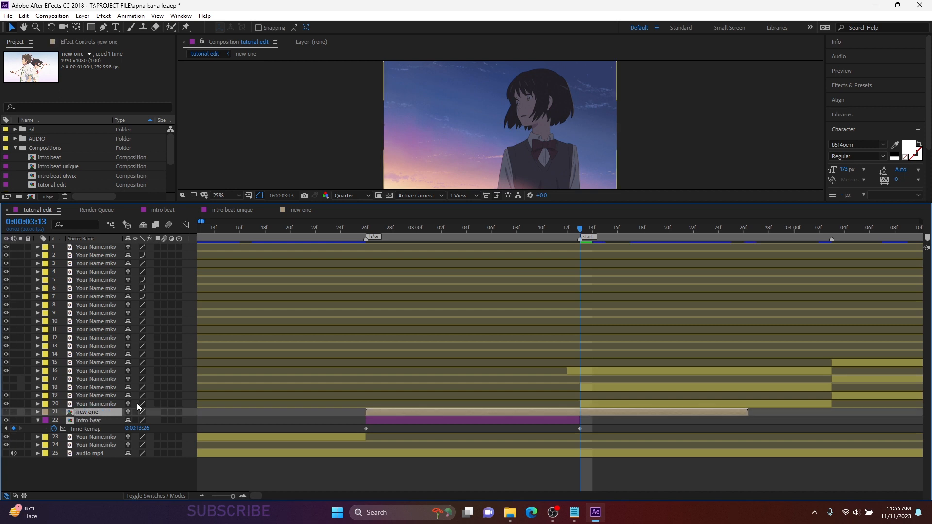
Step: Display intro beat's Time Remap curve in the Graph Editor
click(87, 428)
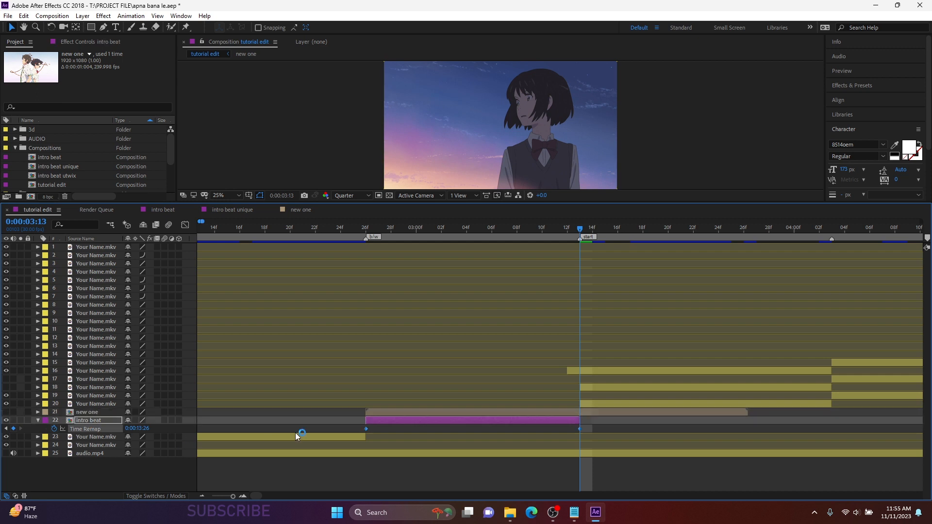
drag(603, 425, 403, 430)
drag(343, 429, 342, 429)
click(187, 227)
mouse_move(367, 463)
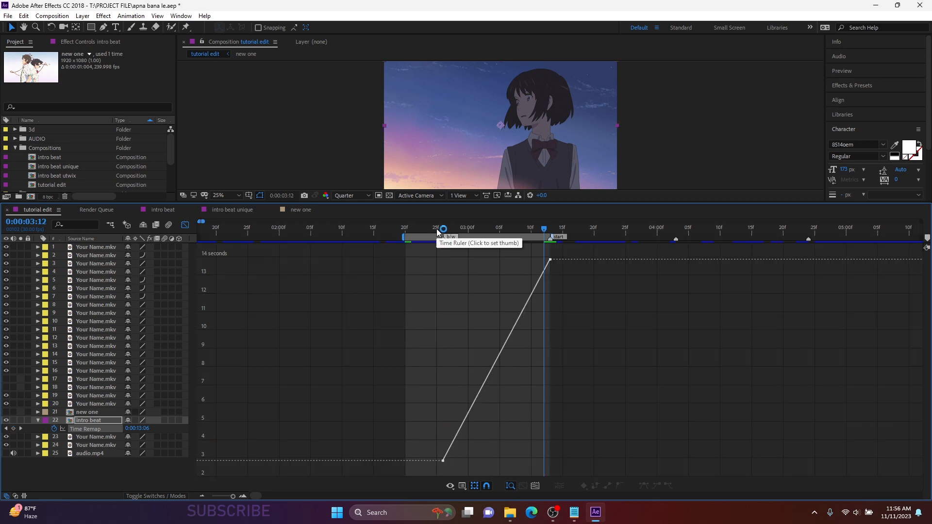
Step: Play and scrub through the time-remapped intro beat between the b/w and start markers to review its linear motion
drag(439, 229, 411, 290)
key(space)
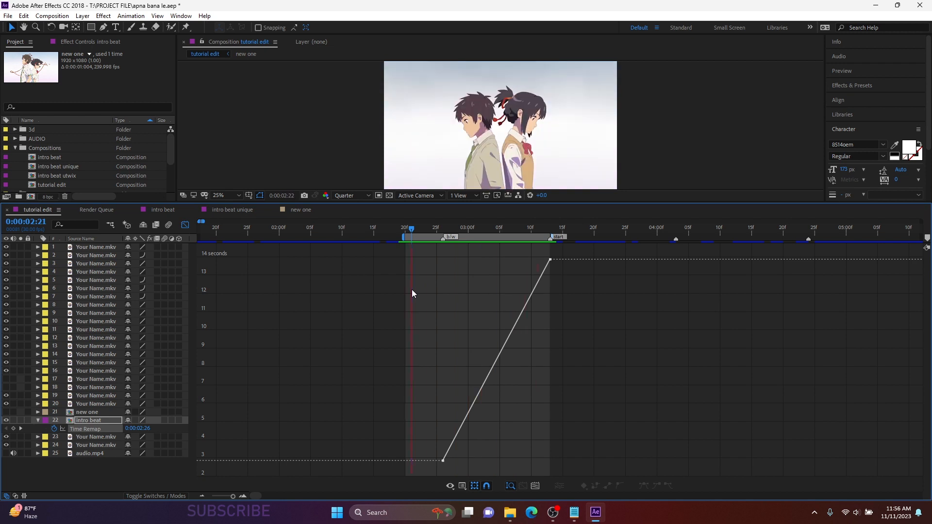
key(space)
drag(429, 237, 519, 231)
key(ctrl+z)
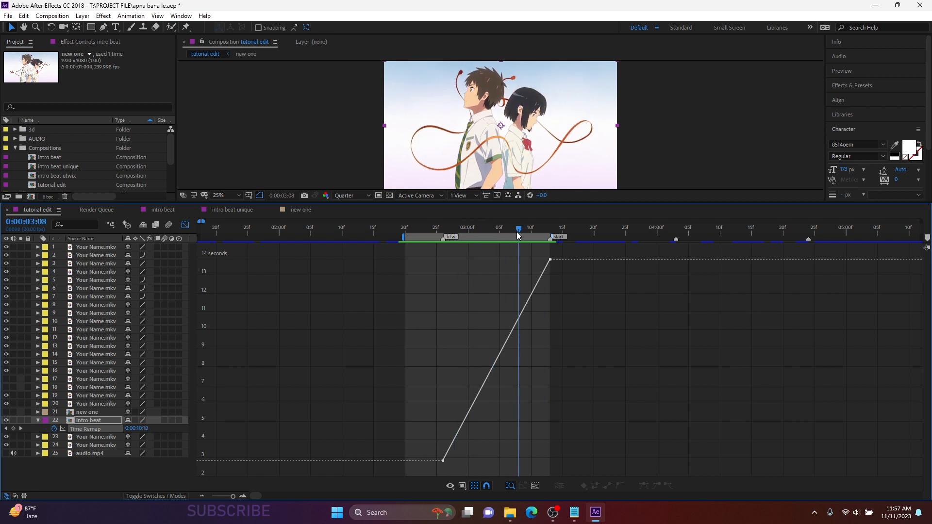
click(242, 496)
click(242, 496)
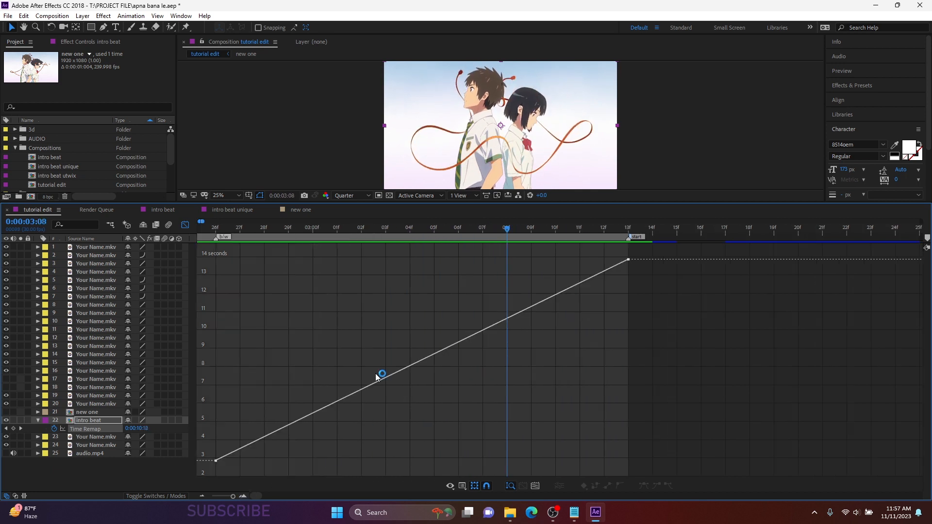
scroll(346, 262, left, 3)
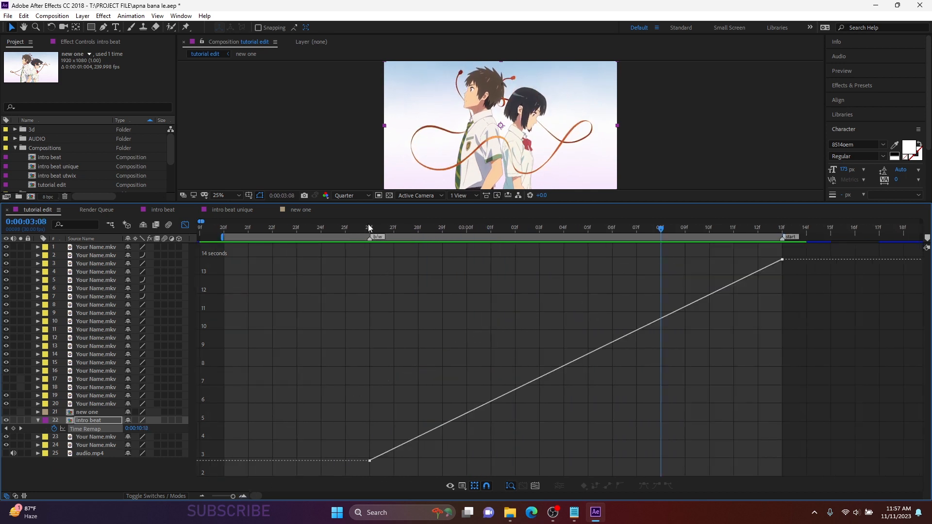
drag(372, 227, 732, 265)
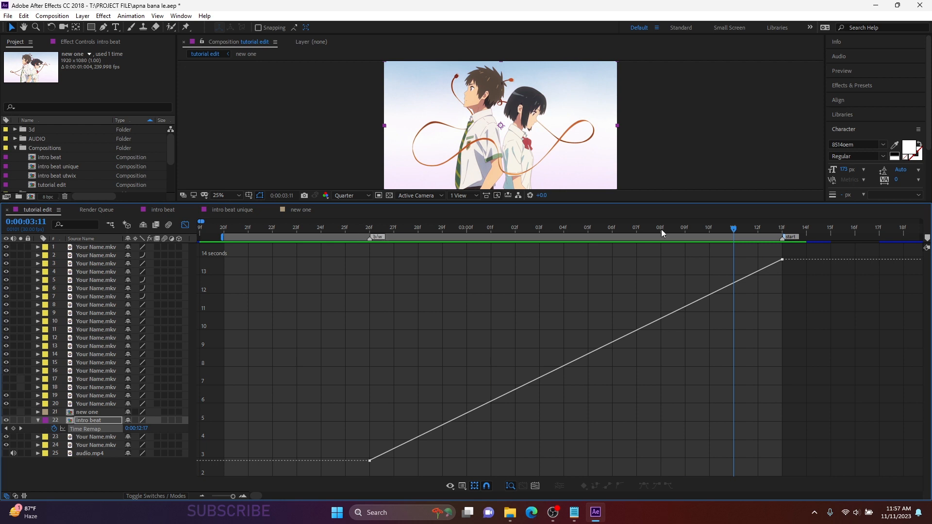
Step: Apply Easy Ease to both Time Remap keyframes of intro beat in the Graph Editor
key(minus)
key(minus)
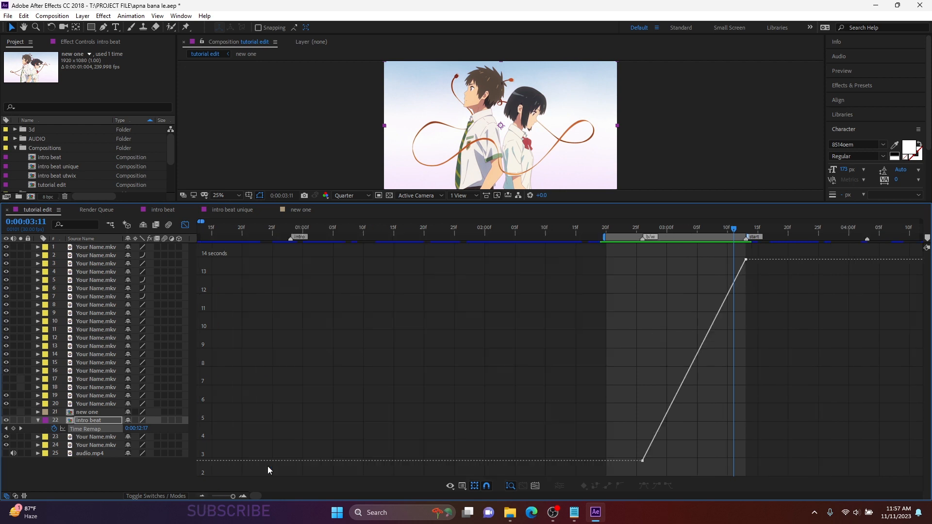
scroll(649, 381, right, 5)
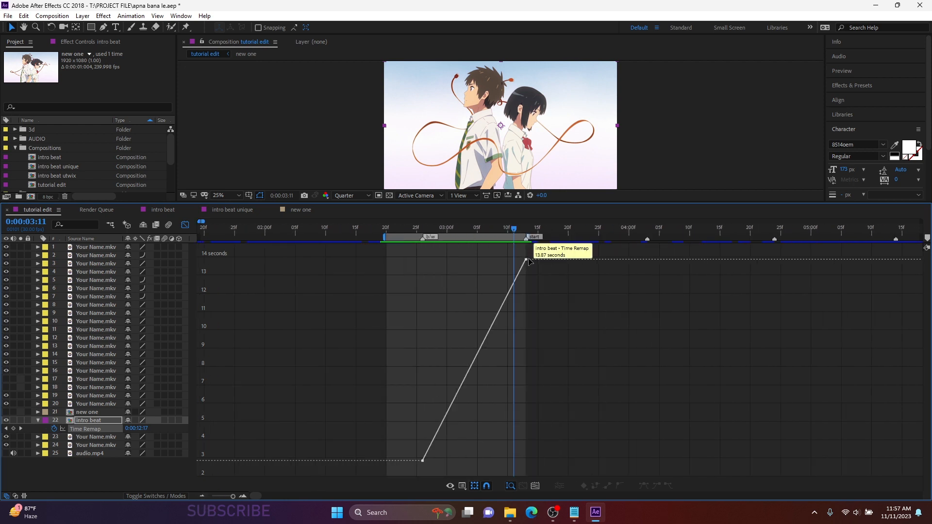
click(525, 260)
shift+click(423, 461)
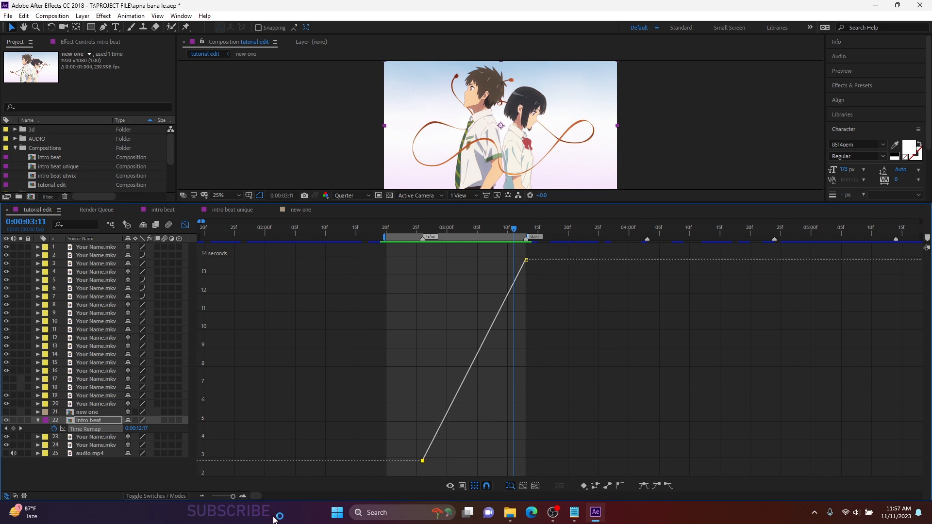
click(526, 260)
key(equal)
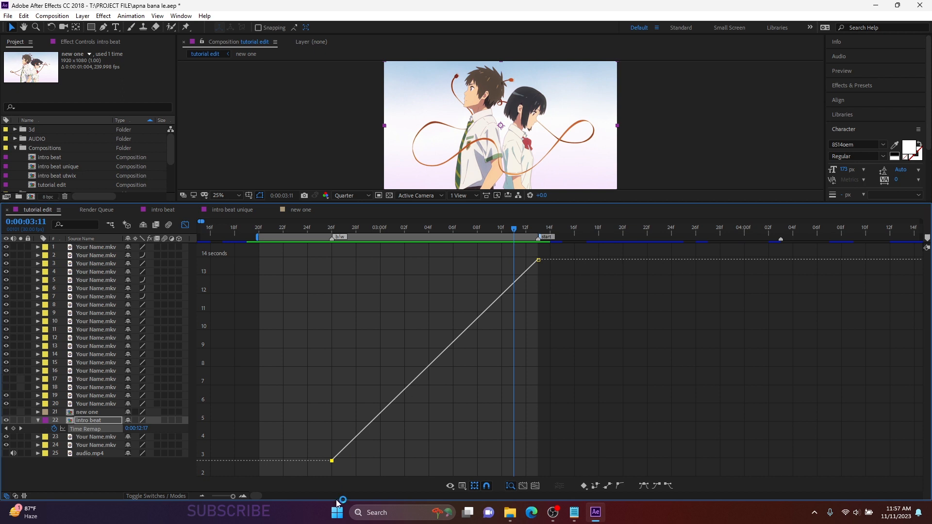
drag(572, 254, 263, 473)
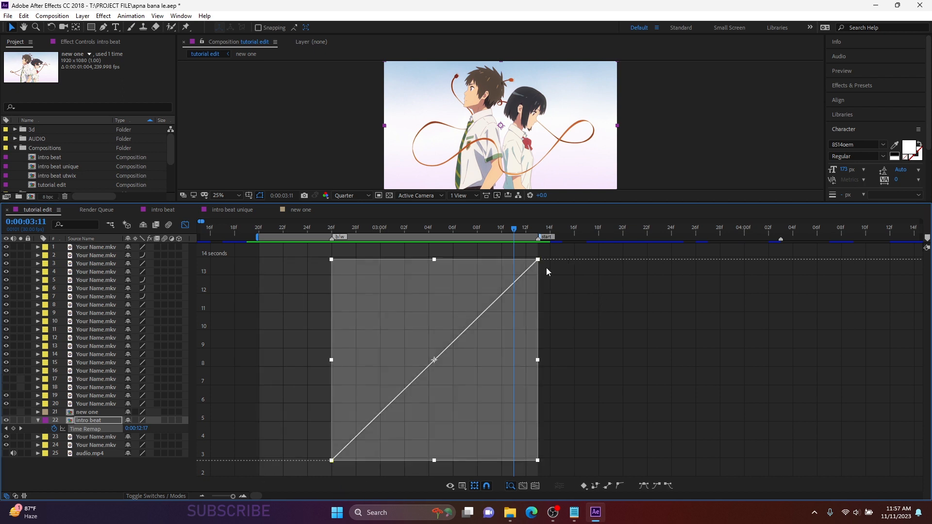
right_click(537, 261)
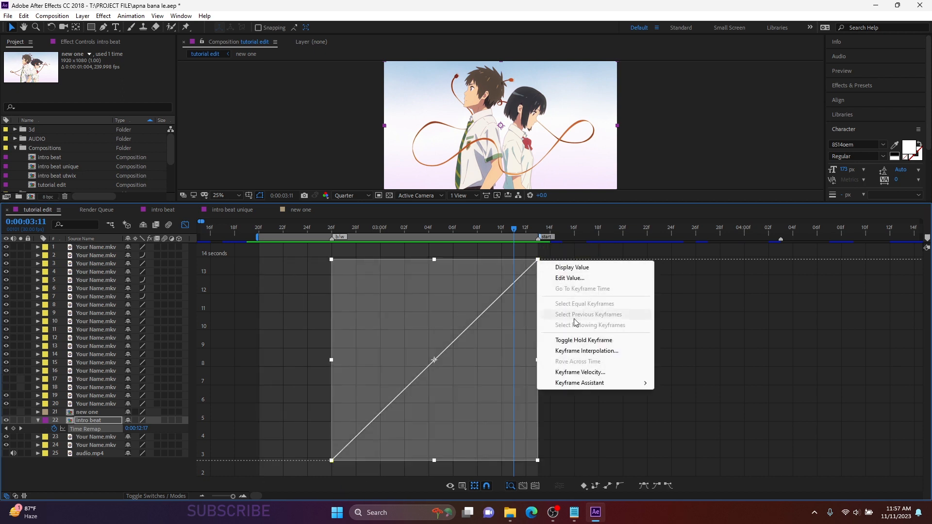
mouse_move(577, 382)
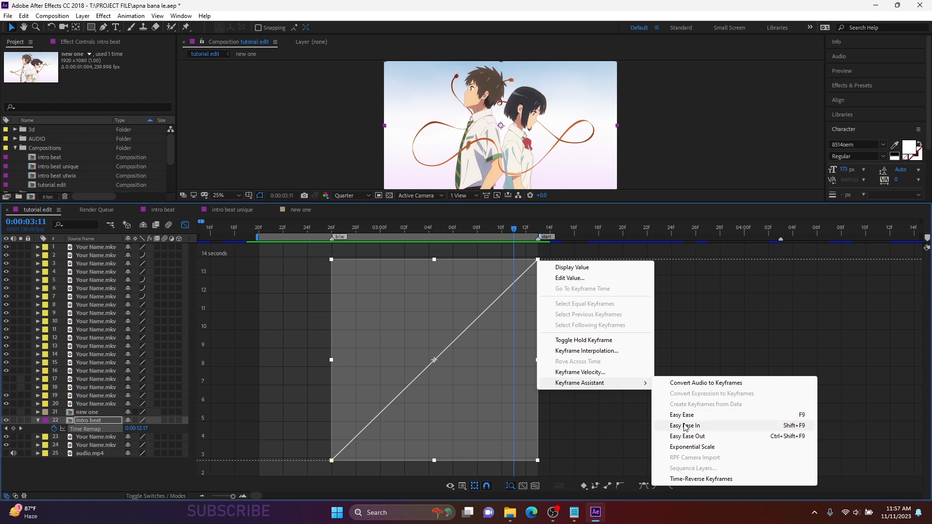
drag(562, 254, 246, 471)
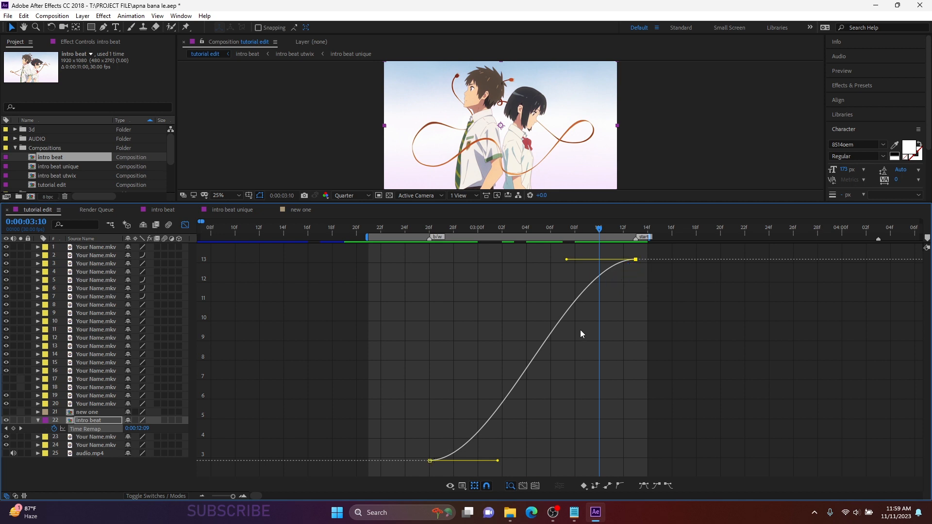
click(695, 289)
click(636, 260)
drag(567, 261, 623, 337)
key(ctrl+z)
Step: Reshape intro beat's Time Remap curve with both keyframe handles so it rises steeply after the b/w marker and flattens toward start
click(247, 496)
click(429, 436)
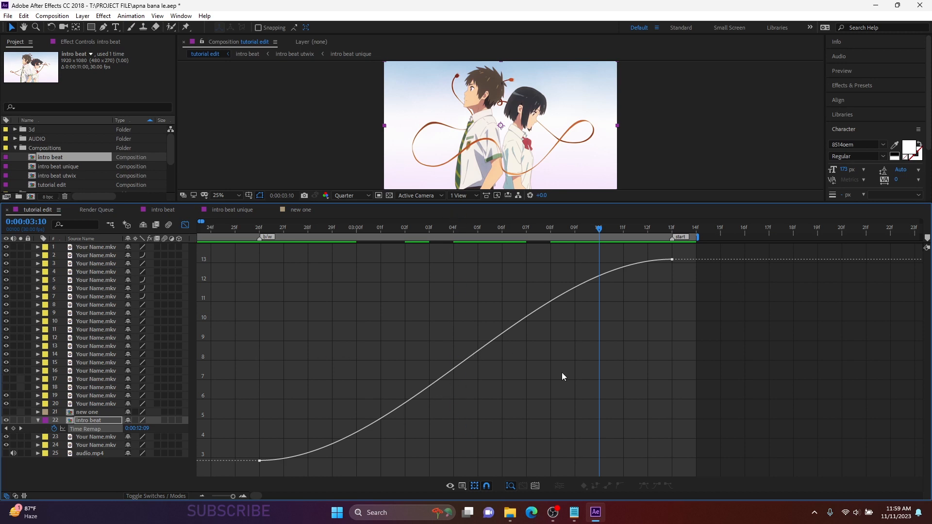
click(202, 496)
click(202, 496)
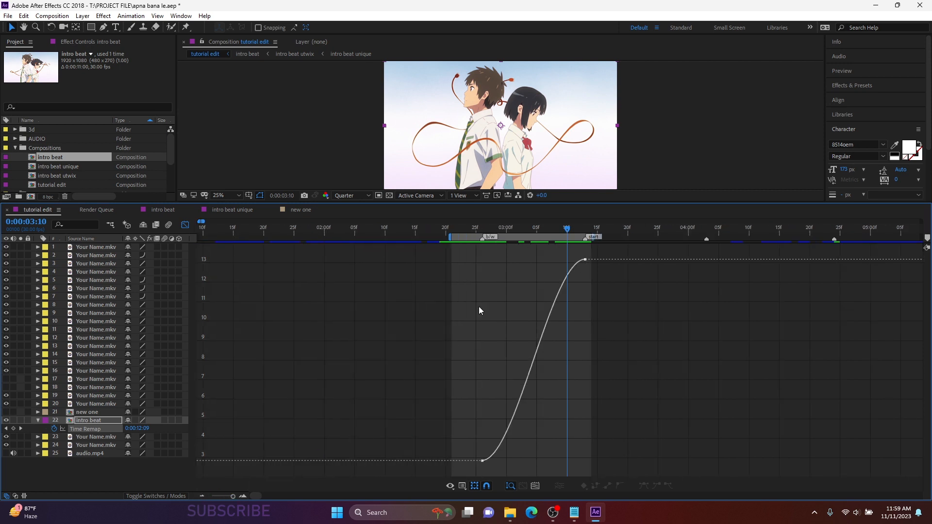
click(242, 496)
drag(366, 431, 423, 477)
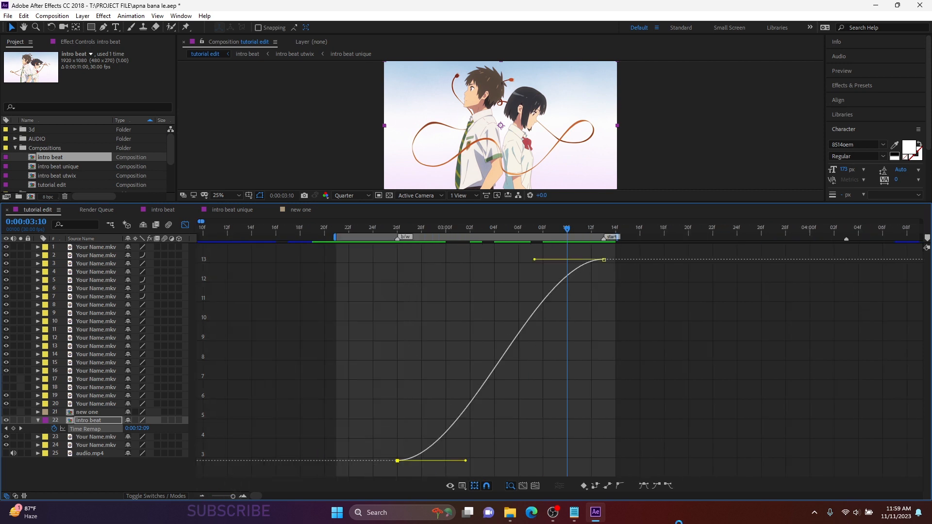
drag(422, 432, 380, 263)
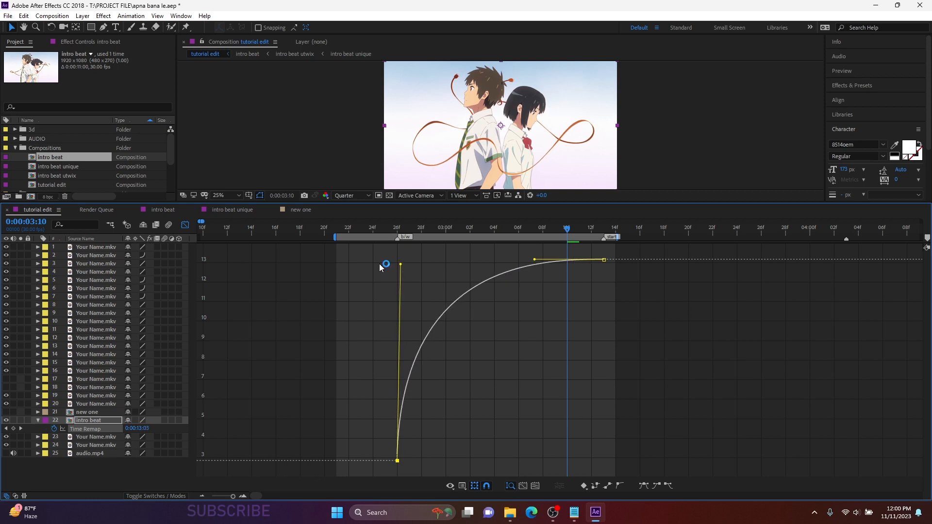
drag(534, 261, 412, 288)
click(474, 340)
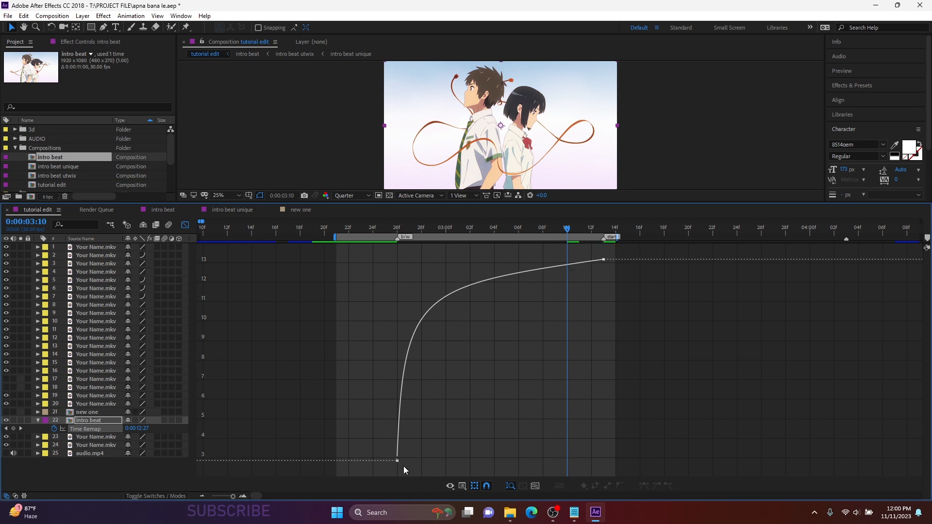
Step: Inspect the fast-start, slow-end Time Remap curve of intro beat, and play and scrub the clip from before the b/w marker
key(=)
scroll(411, 404, left, 2)
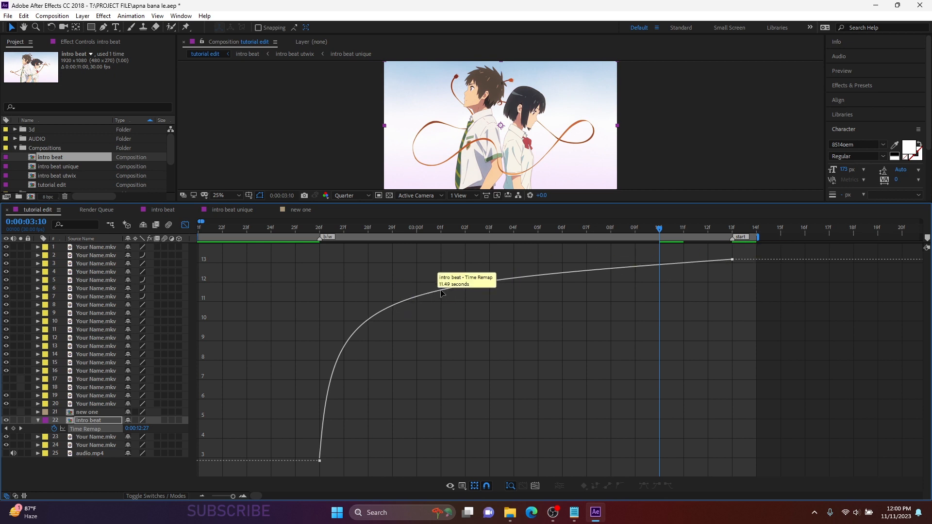
click(202, 496)
click(202, 496)
click(544, 226)
key(space)
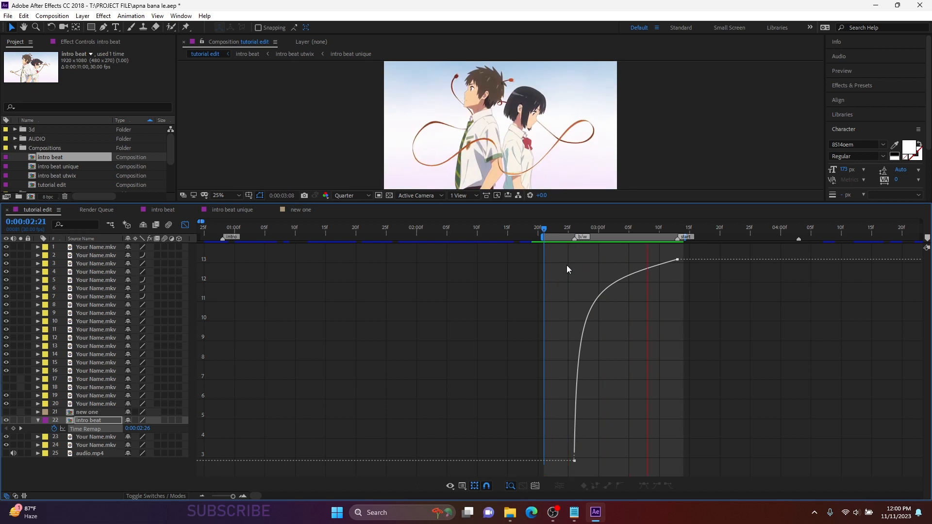
click(585, 232)
mouse_move(585, 232)
mouse_down()
mouse_move(661, 241)
mouse_move(639, 231)
mouse_move(653, 235)
mouse_move(589, 237)
mouse_up()
key(period)
key(period)
scroll(589, 236, right, 3)
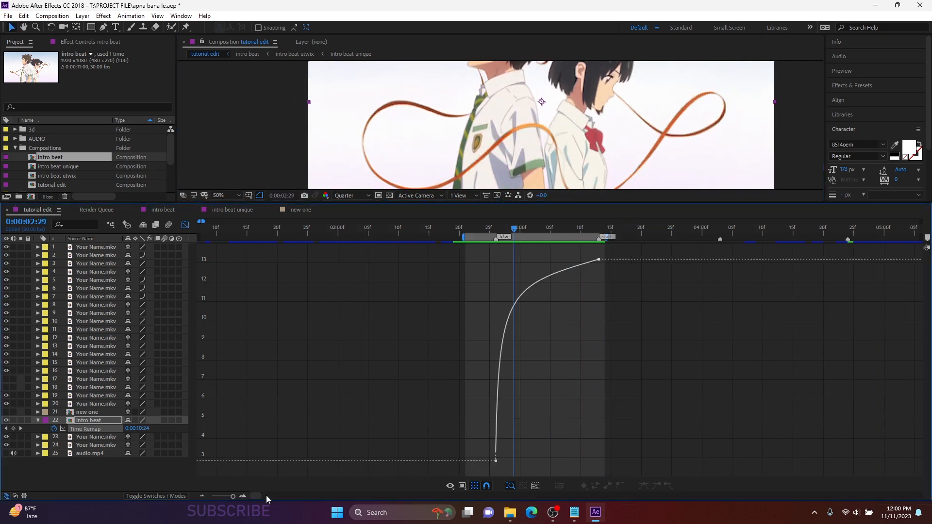
Step: Shape intro beat's Time Remap curve into a fast-slow-fast curve with a steep start handle and a steep end handle
click(242, 497)
click(389, 461)
drag(397, 292, 610, 348)
key(minus)
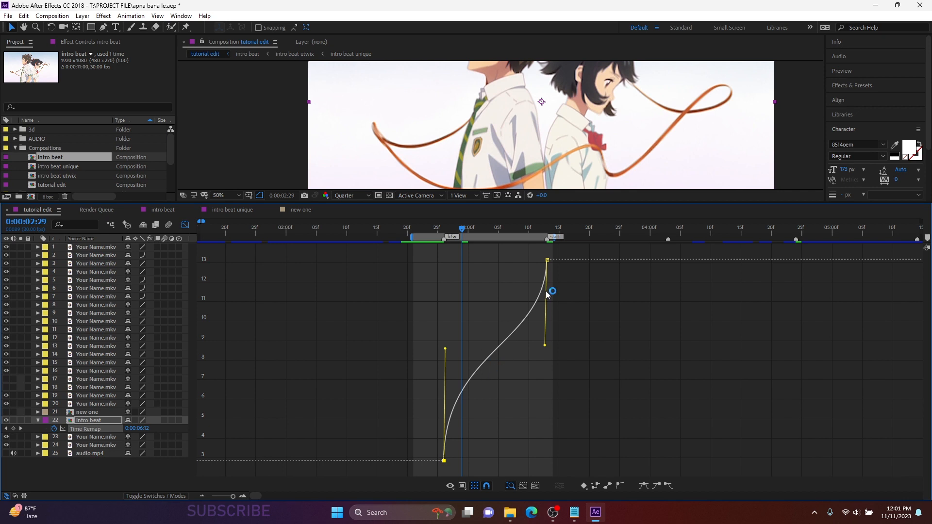
key(equal)
scroll(524, 393, right, 2)
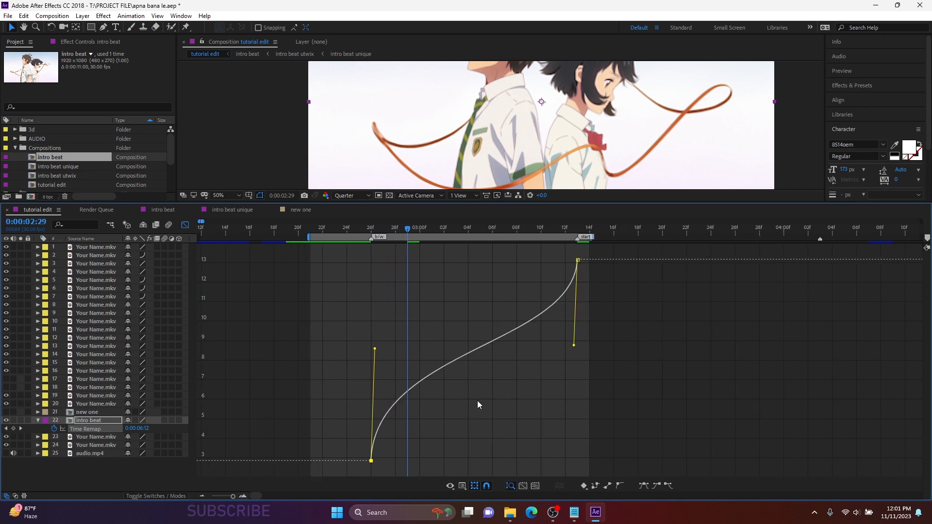
click(247, 495)
drag(332, 349, 400, 296)
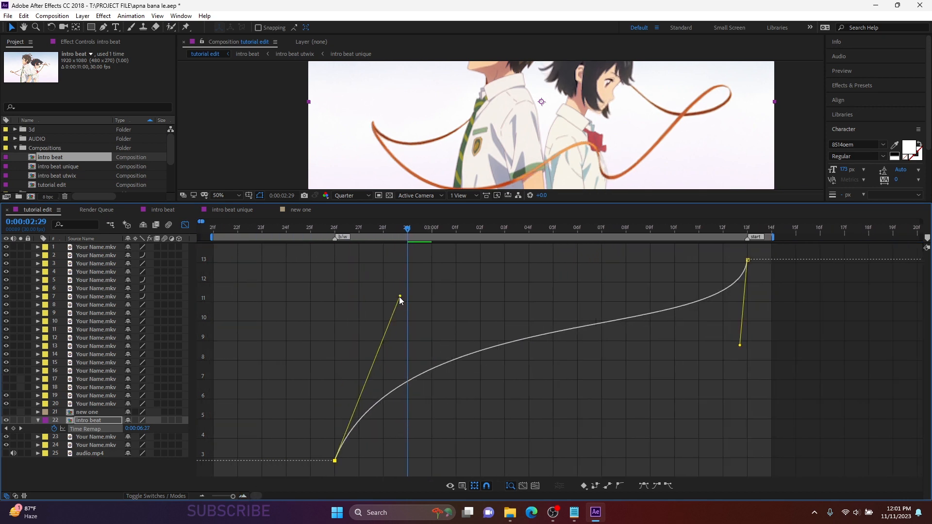
drag(741, 345, 698, 374)
mouse_move(401, 299)
mouse_down()
mouse_move(389, 312)
mouse_move(396, 306)
mouse_up()
key(minus)
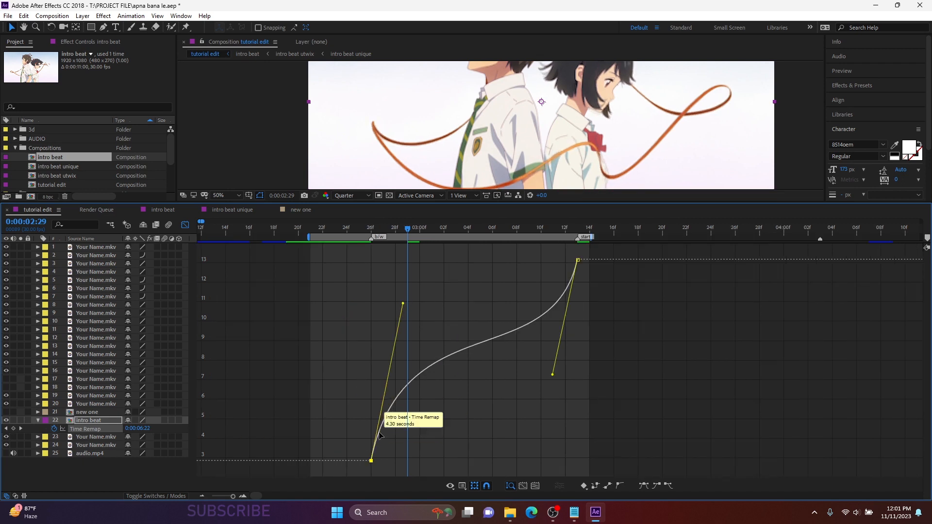
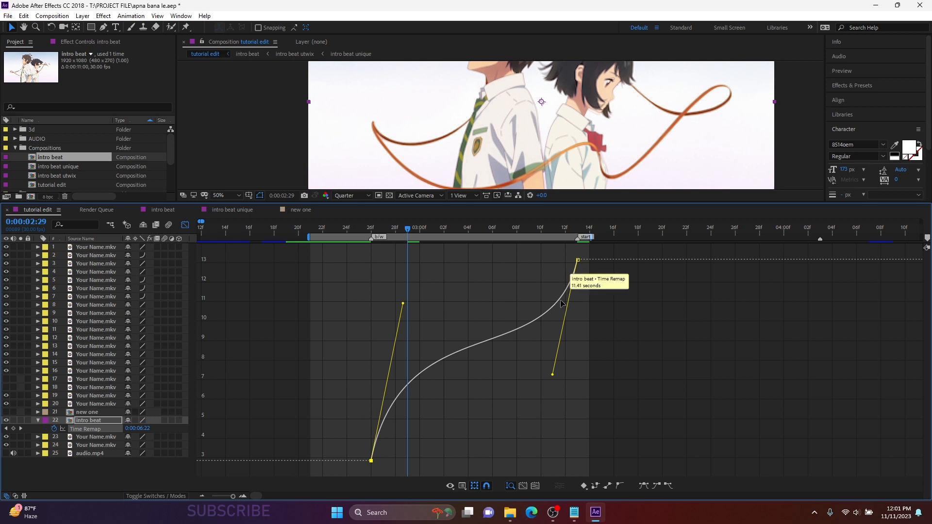
Step: Try near-vertical, longer handles on both Time Remap keyframes of intro beat, and undo both handle changes
click(243, 496)
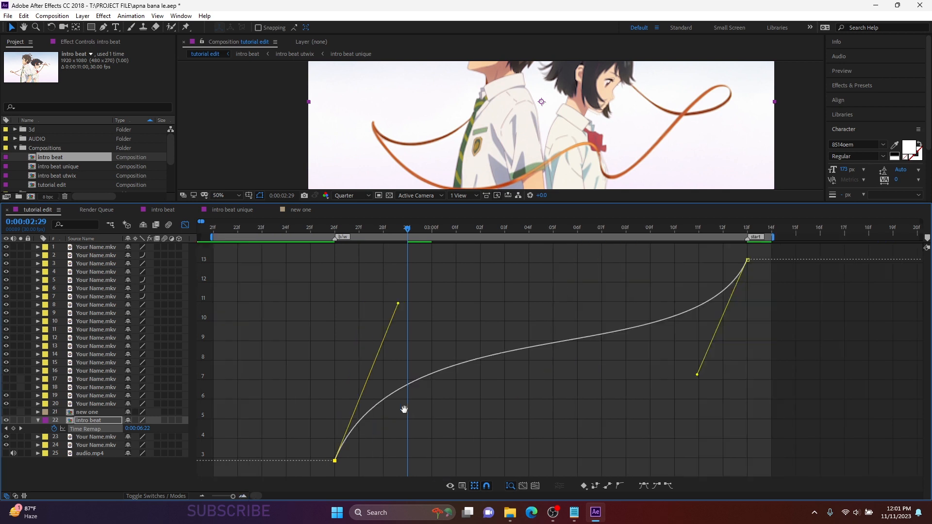
drag(412, 411, 357, 413)
drag(339, 304, 283, 257)
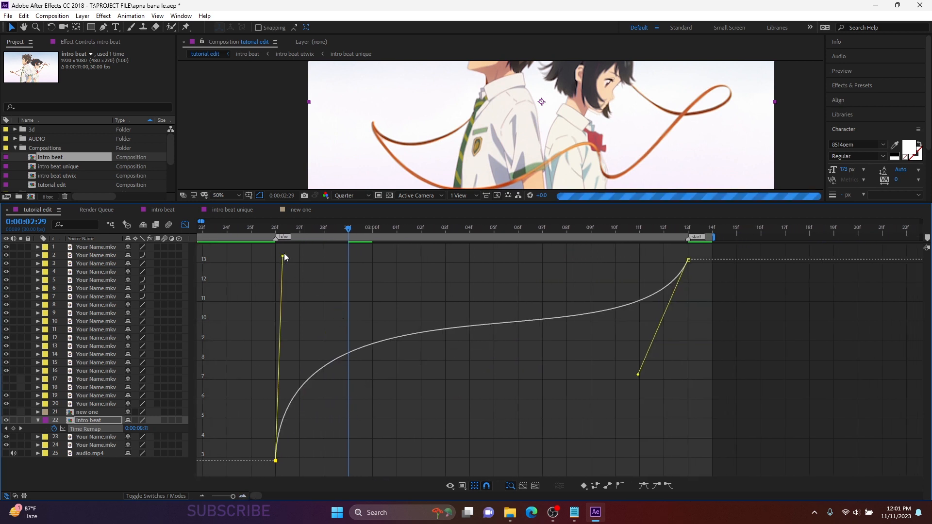
drag(638, 381, 689, 465)
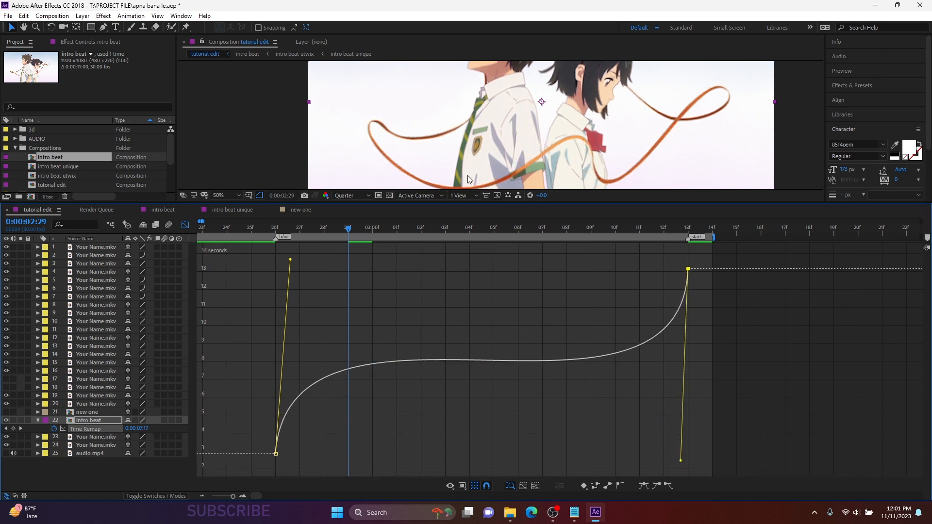
drag(412, 226, 481, 283)
key(ctrl+z)
key(ctrl+z)
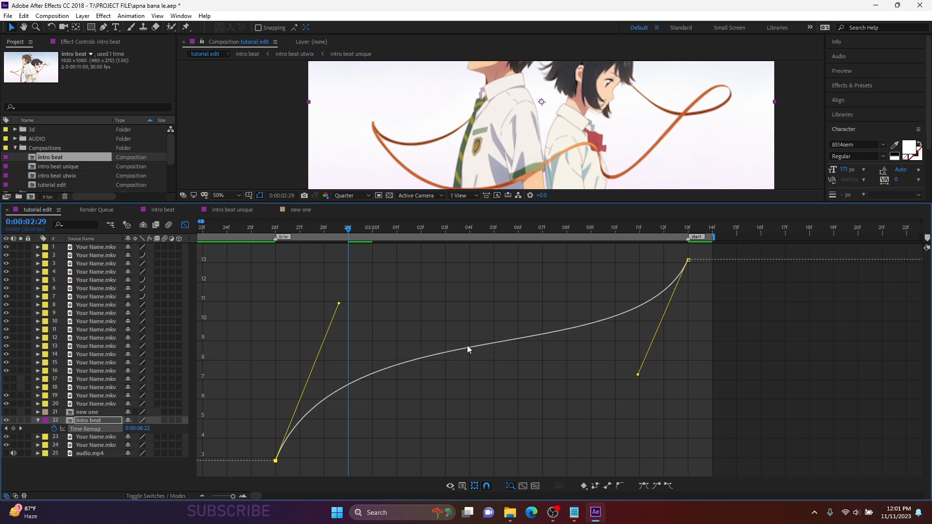
Step: Play and scrub intro beat between the b/w and start markers to review the fast-slow-fast motion
click(205, 492)
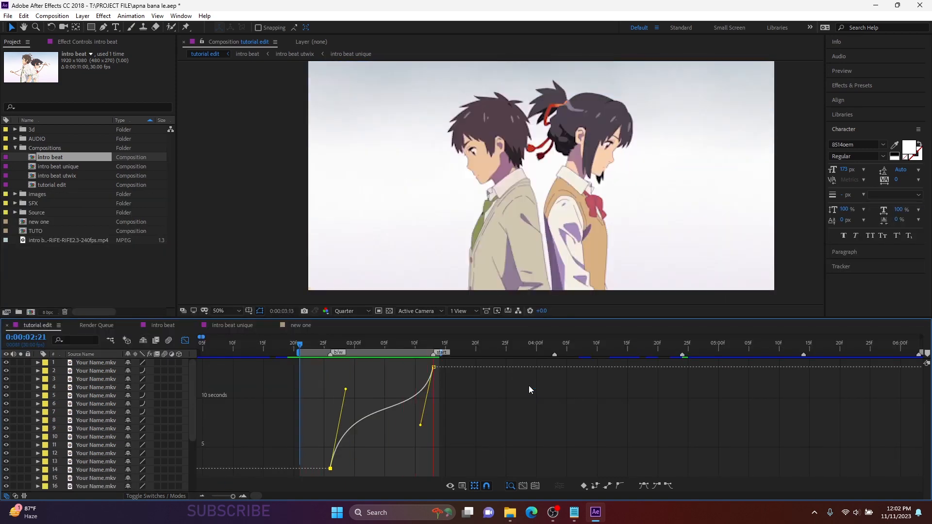
key(space)
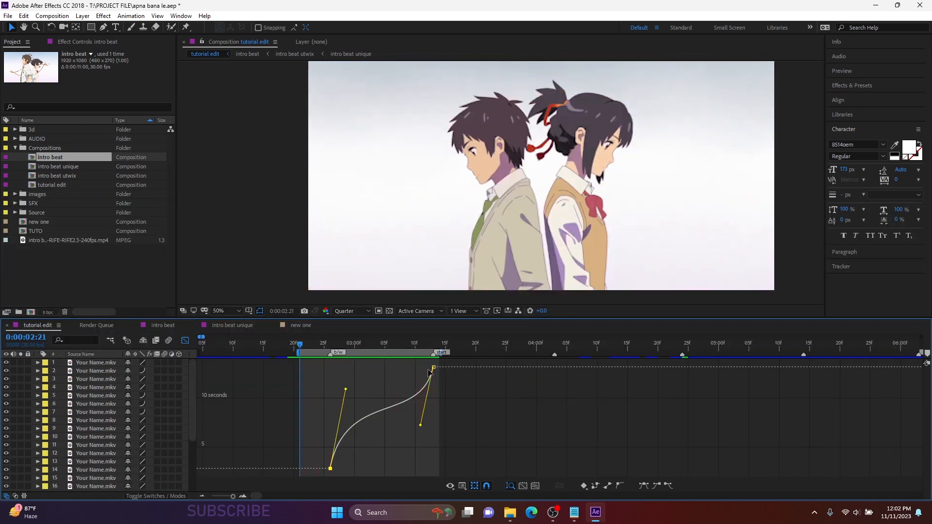
drag(319, 345, 416, 348)
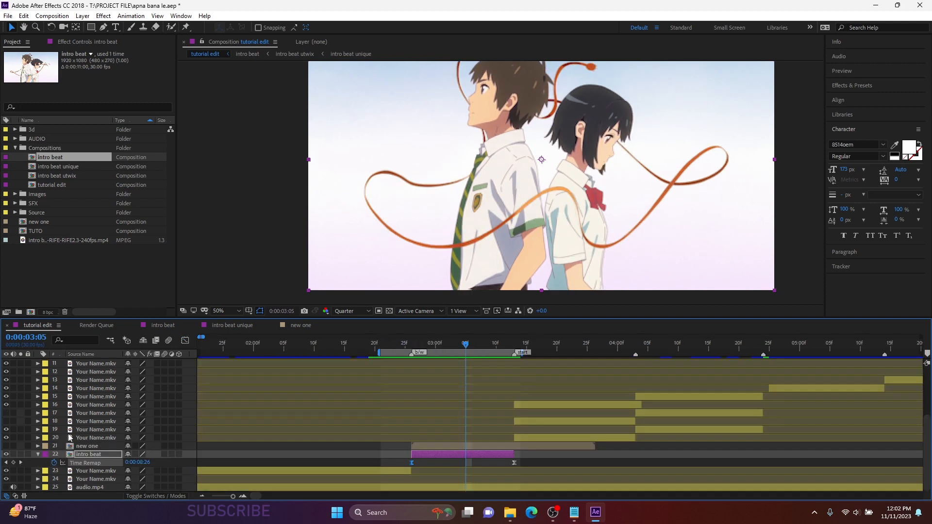
Step: Collapse and hide the intro beat layer, and make the new one layer visible
click(38, 455)
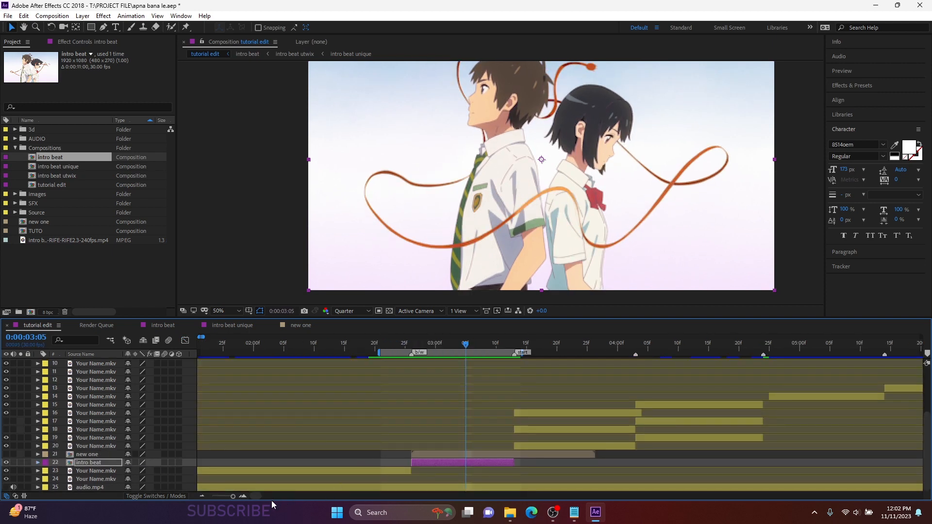
click(242, 498)
click(5, 463)
click(6, 454)
click(298, 457)
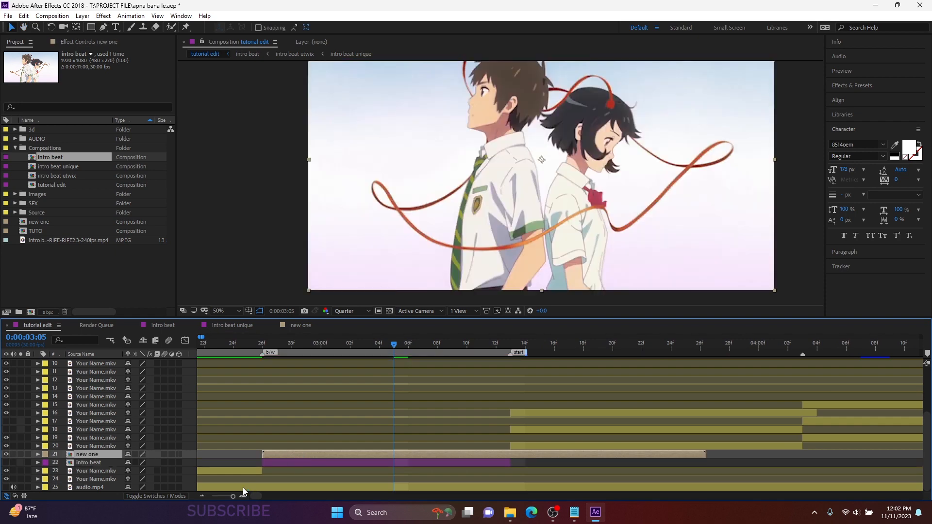
Step: Time-remap the new one layer so its last Easy Ease keyframe and its out point both land on the start marker
key(ctrl+alt+t)
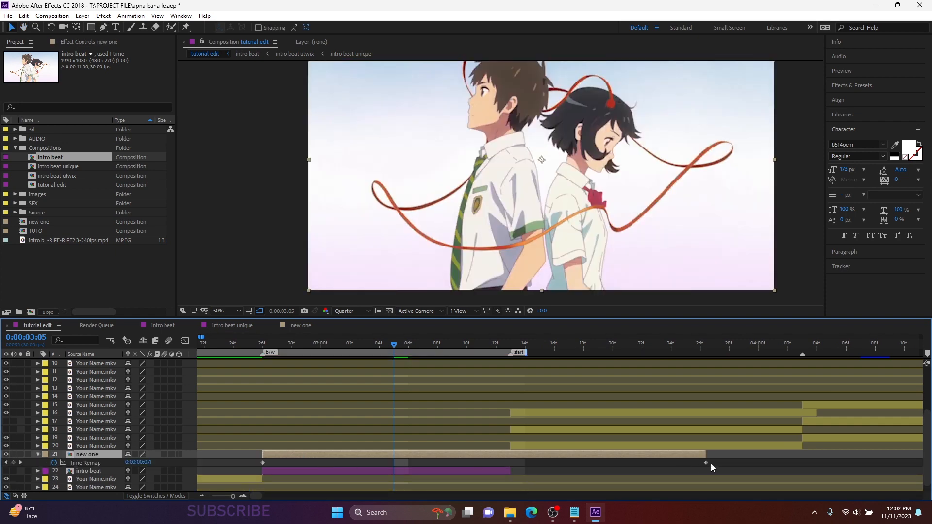
drag(706, 466, 510, 463)
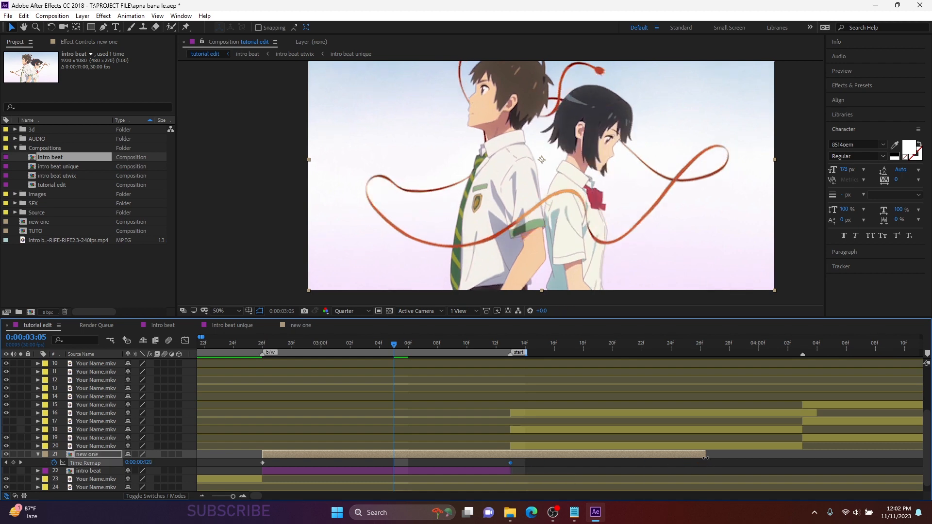
drag(631, 461, 510, 460)
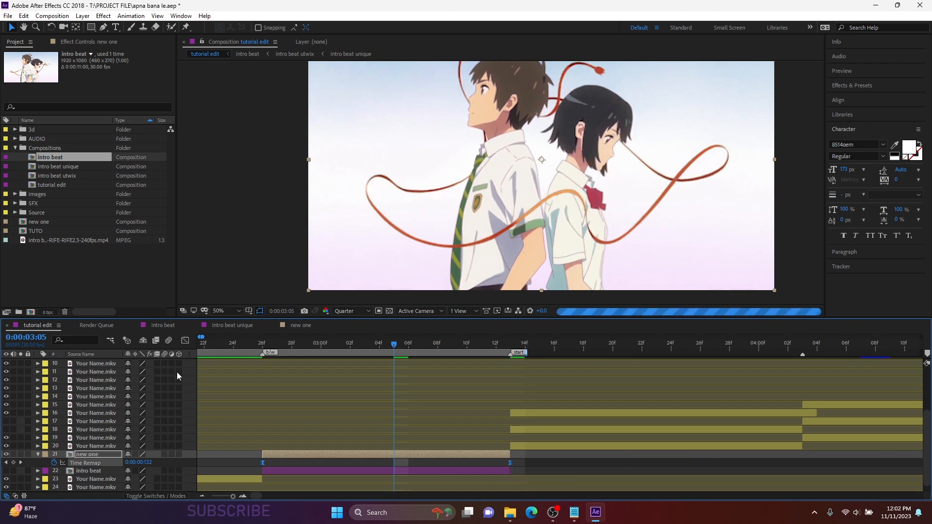
Step: Shape new one's Time Remap curve into a fast-slow-fast curve by steepening both keyframe handles in the Graph Editor
click(185, 341)
click(341, 446)
drag(348, 468, 293, 406)
drag(429, 368, 508, 430)
drag(292, 406, 287, 395)
Step: Play the time-remapped new one layer from 0:00:02:20 to review its motion against the beat markers
click(203, 496)
click(415, 344)
click(427, 392)
key(space)
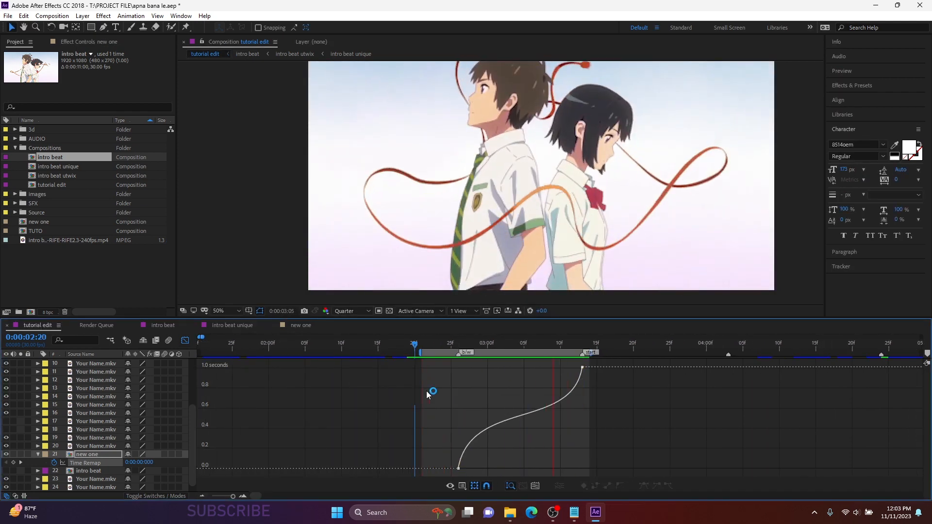
key(space)
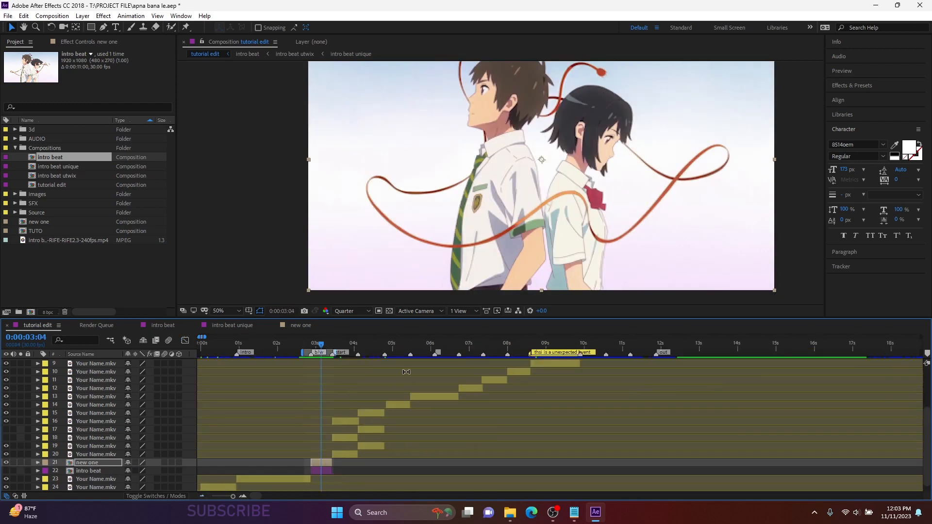
drag(394, 343, 407, 346)
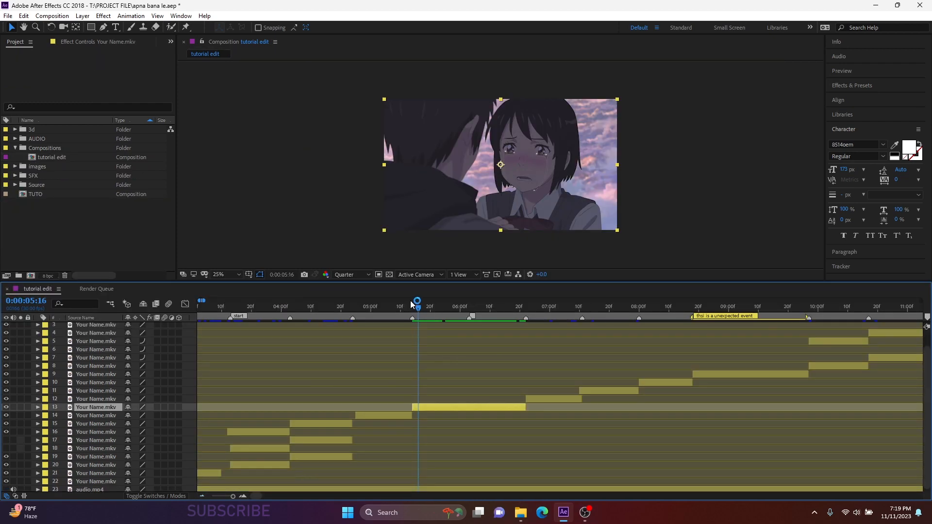
Step: Scrub through the layer 13 clip, solo it, and extend its out point to about 0:00:07:26
drag(412, 304, 427, 321)
drag(448, 363, 429, 360)
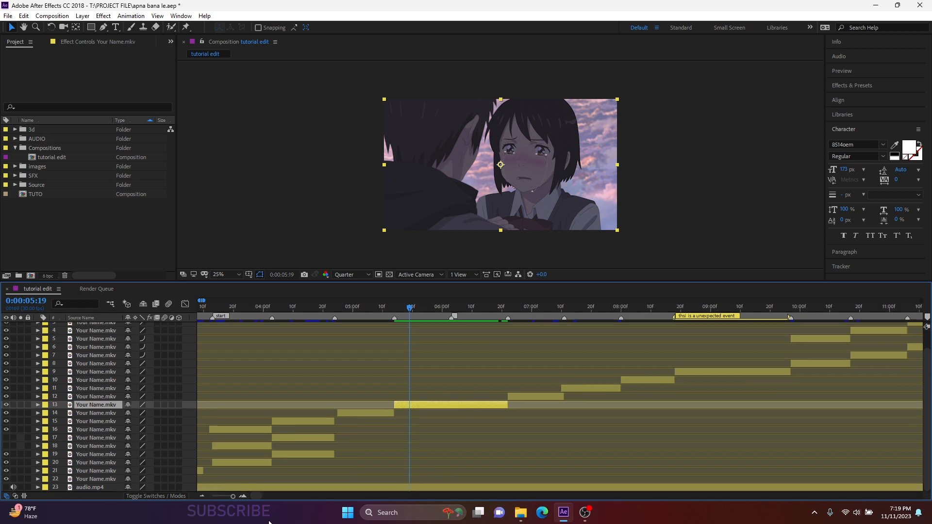
click(247, 496)
drag(384, 308, 523, 353)
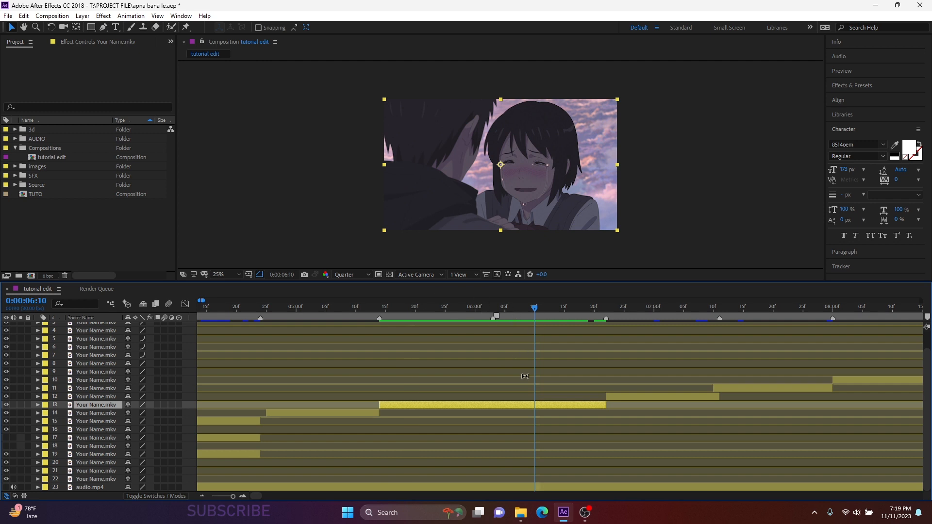
scroll(526, 377, right, 2)
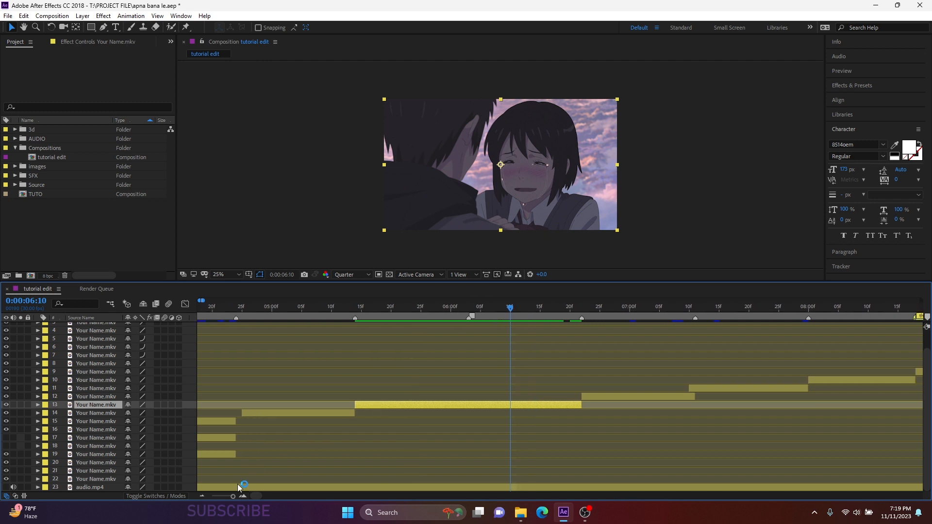
click(20, 405)
key(minus)
drag(450, 417, 360, 429)
mouse_move(353, 315)
mouse_down()
mouse_move(343, 315)
mouse_move(358, 315)
mouse_up()
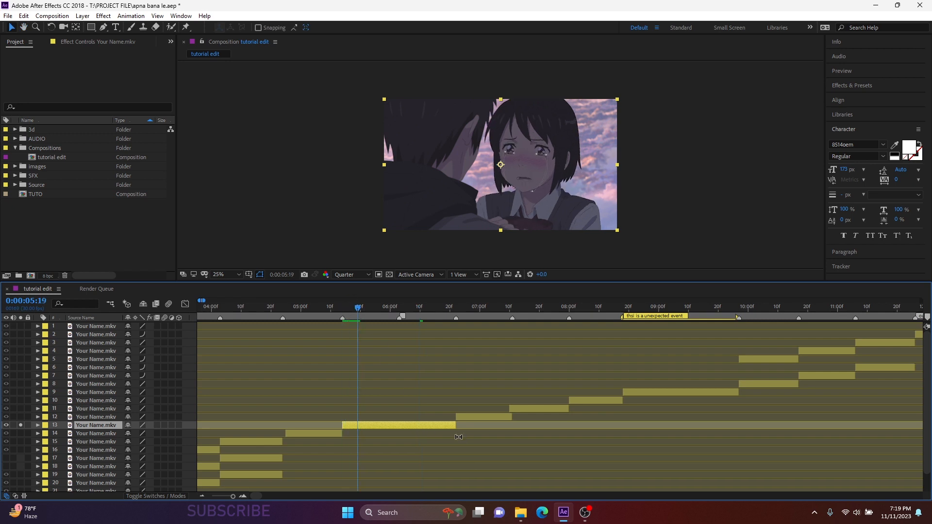
drag(472, 426, 557, 426)
Step: Split the layer 13 clip at 0:00:07:17 and delete the part after it
drag(360, 315, 530, 341)
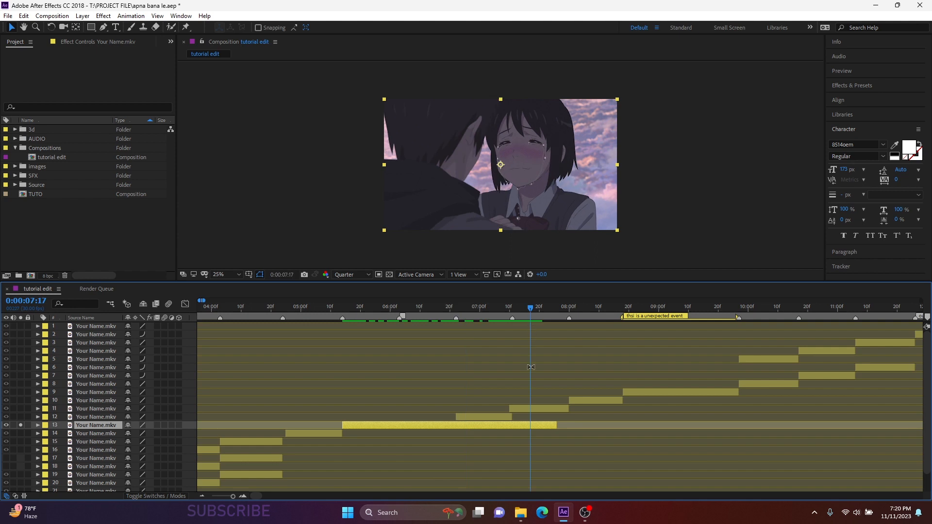
key(ctrl+shift+d)
key(Delete)
Step: Split the layer 13 clip at the beat marker at 0:00:06:03 and select its first part
drag(397, 316, 398, 320)
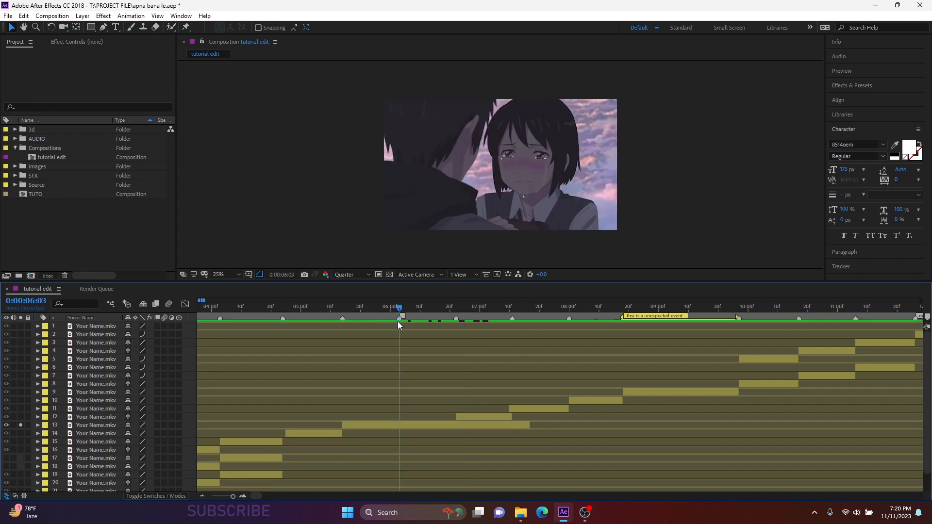
click(381, 424)
key(ctrl+shift+d)
click(396, 432)
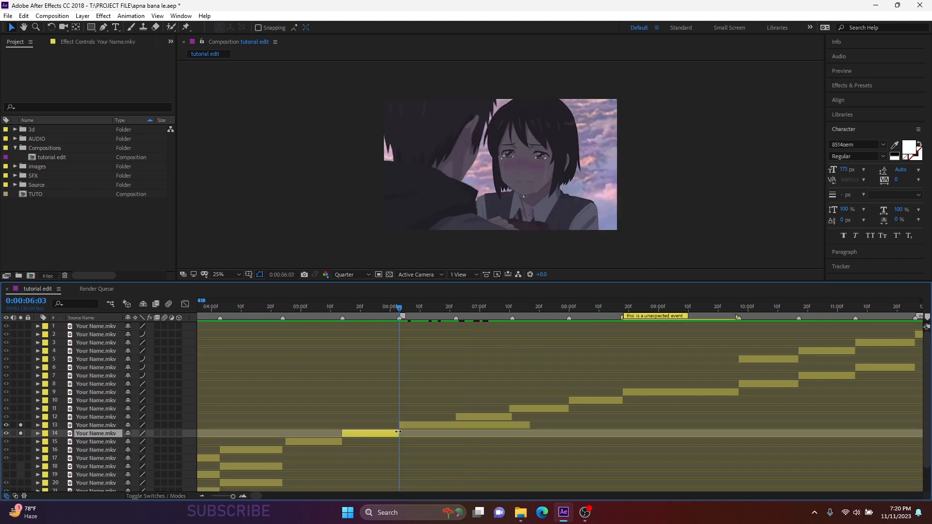
Step: Delete the first part of the split clip and move the layer 13 clip back to start at its marker near 0:00:05:14
key(Delete)
drag(404, 426, 349, 427)
Step: Pre-compose the layer 13 clip as "mitsuha crying" with all attributes moved into it, and open the new composition
key(ctrl+shift+c)
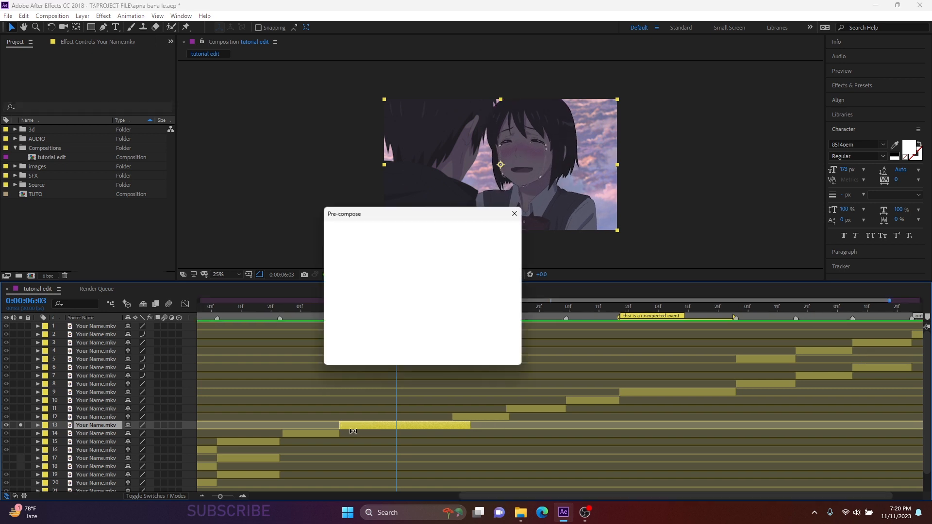
click(395, 299)
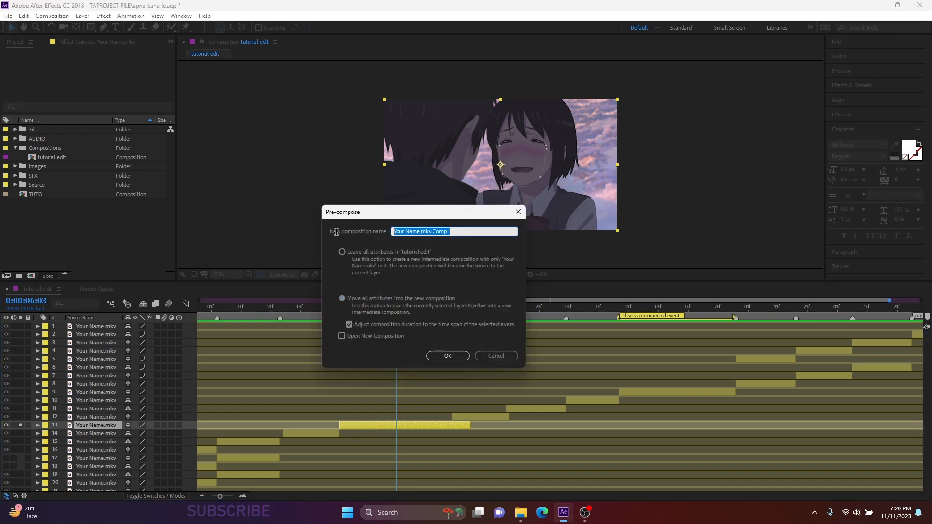
text(mitush)
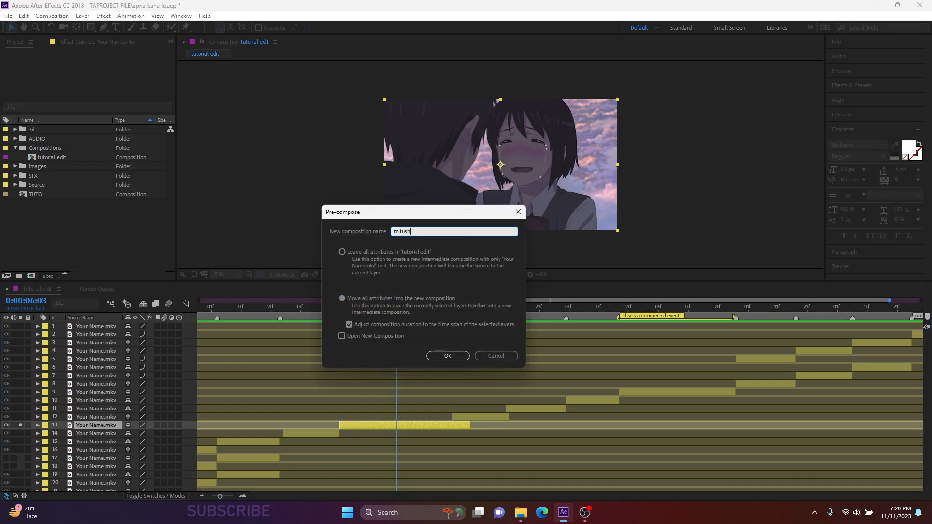
text(a crying)
key(Return)
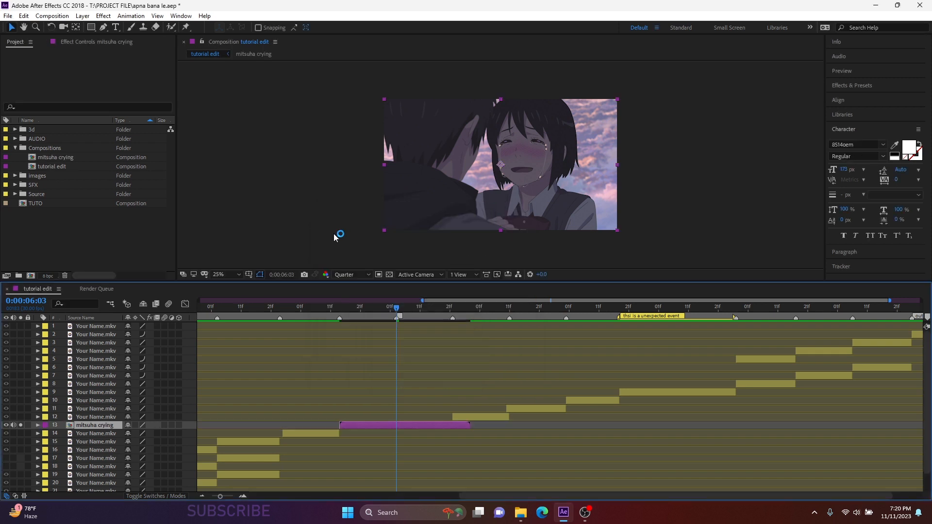
double_click(461, 425)
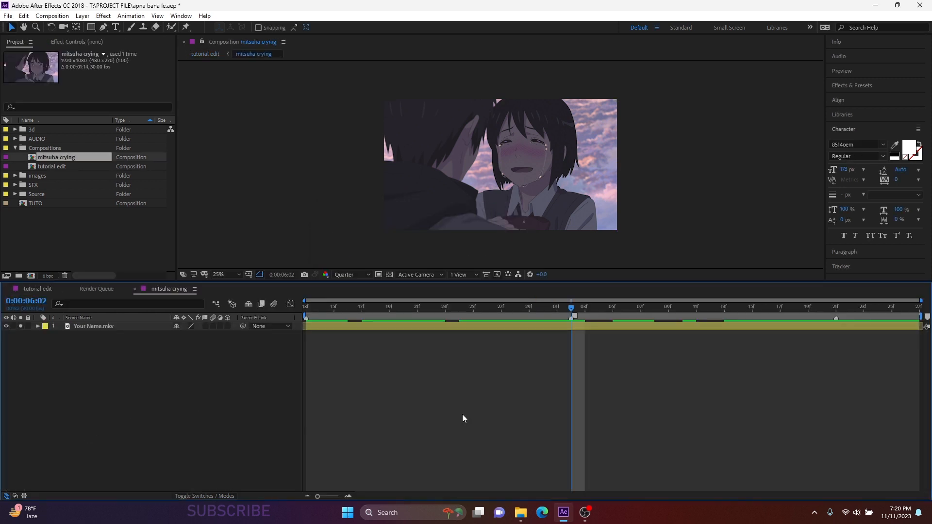
Step: Split the Your Name.mkv layer every three frames from 0:00:05:14 through 0:00:06:26
key(Home)
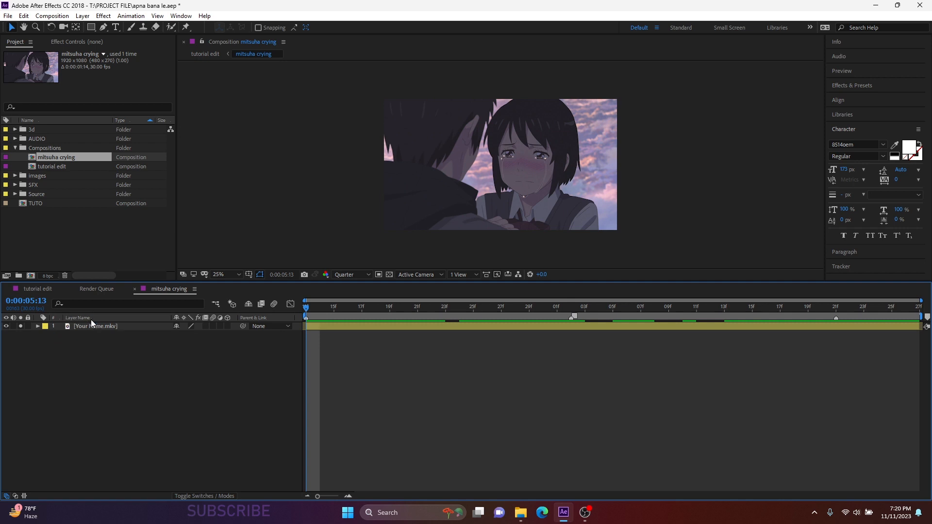
click(92, 320)
click(321, 309)
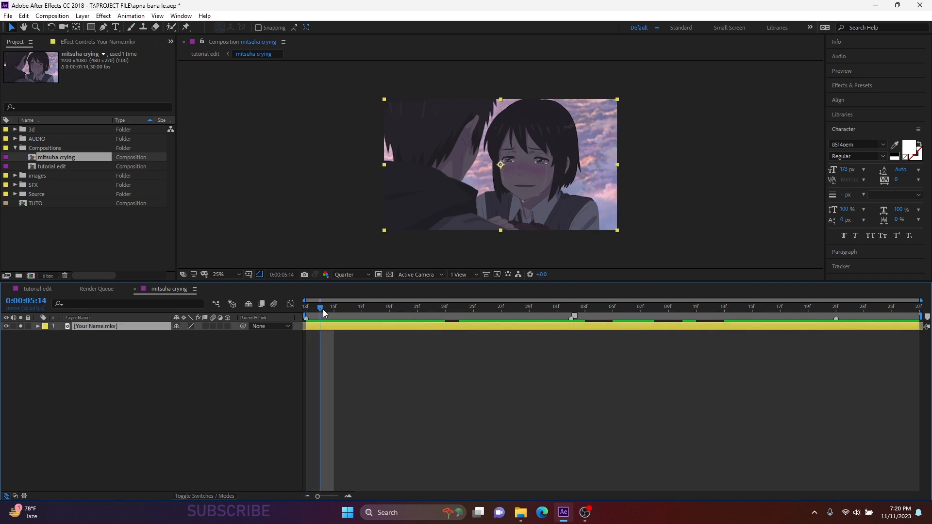
key(ctrl+shift+d)
key(ctrl+shift+d)
drag(322, 313, 864, 309)
key(ctrl+shift+d)
key(ctrl+shift+d)
key(ctrl+shift+d)
key(ctrl+shift+d)
key(ctrl+shift+d)
key(ctrl+shift+d)
key(ctrl+shift+d)
key(ctrl+shift+d)
key(ctrl+shift+d)
key(ctrl+shift+d)
key(ctrl+shift+d)
drag(864, 310, 906, 310)
key(ctrl+shift+d)
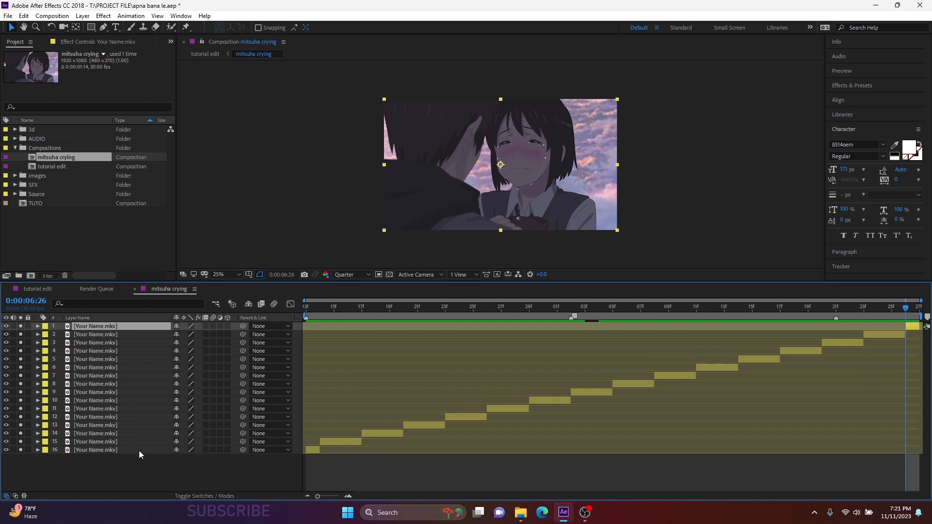
Step: Trim all sixteen split layers to one frame each and sequence them from 0:00:05:13 without overlap, starting with the earliest
drag(73, 468, 215, 305)
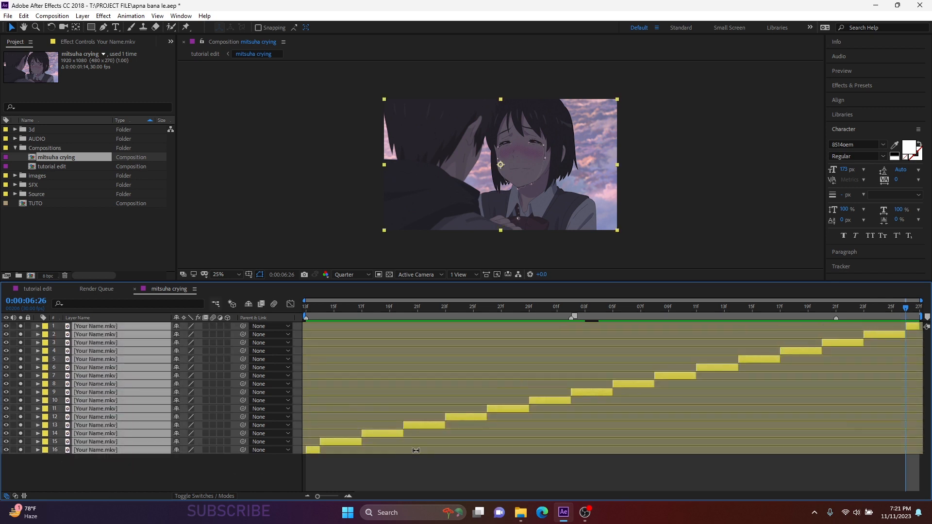
drag(403, 430, 376, 432)
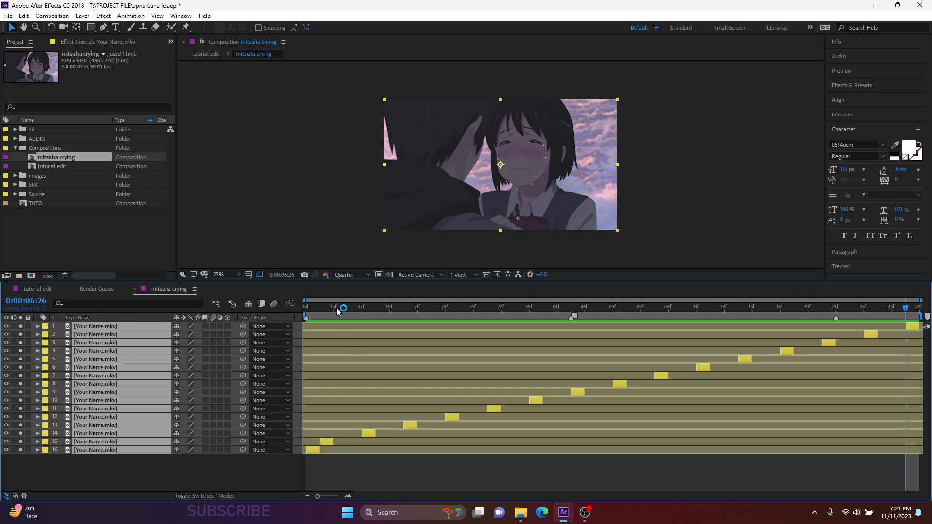
key(Home)
click(110, 450)
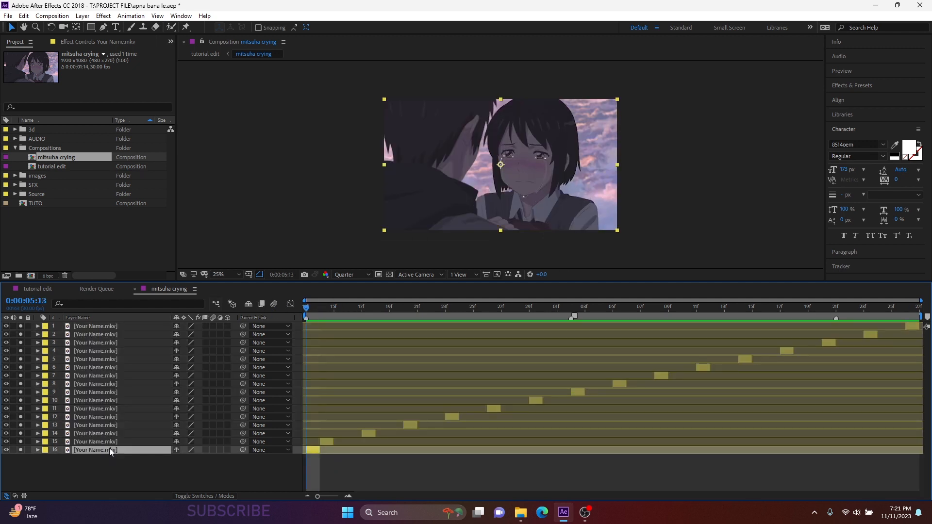
shift+click(109, 327)
right_click(136, 415)
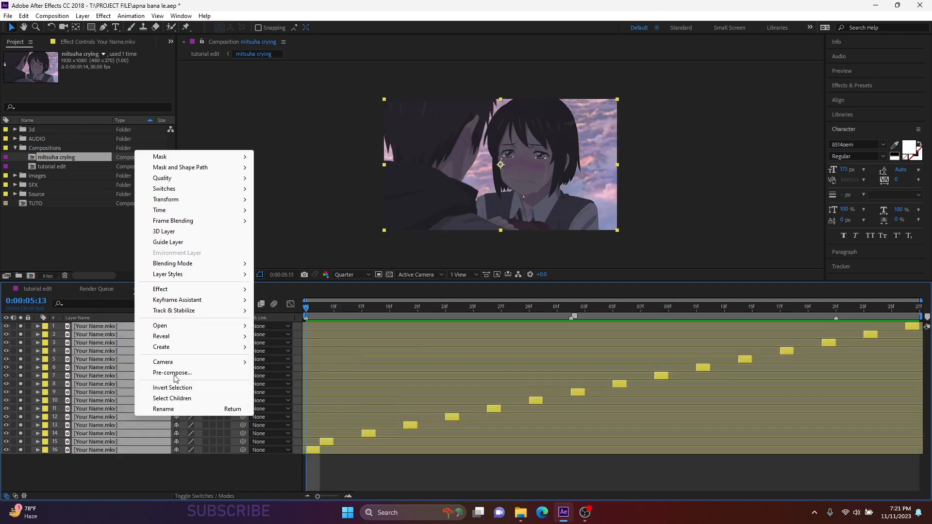
mouse_move(204, 300)
click(301, 385)
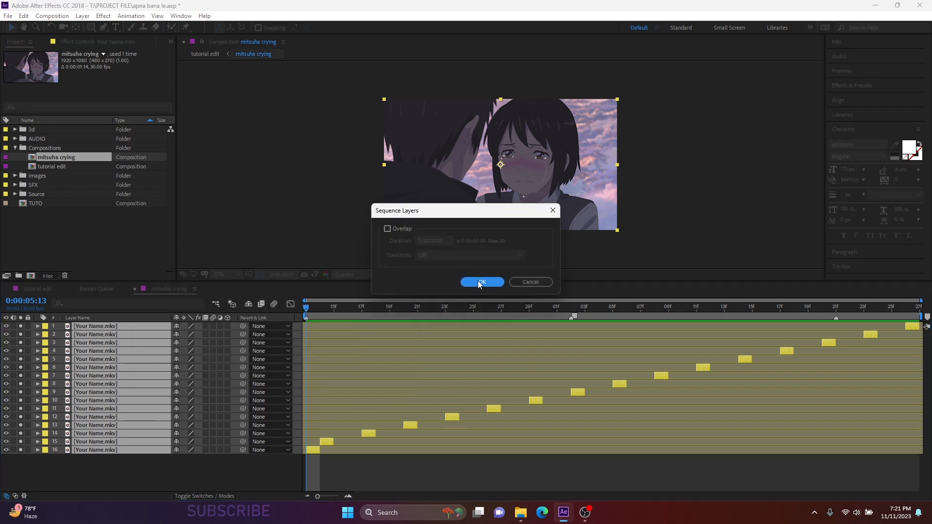
Step: Pre-compose all sixteen sequenced layers into one composition named "Pre-comp uniqye"
drag(139, 458, 171, 327)
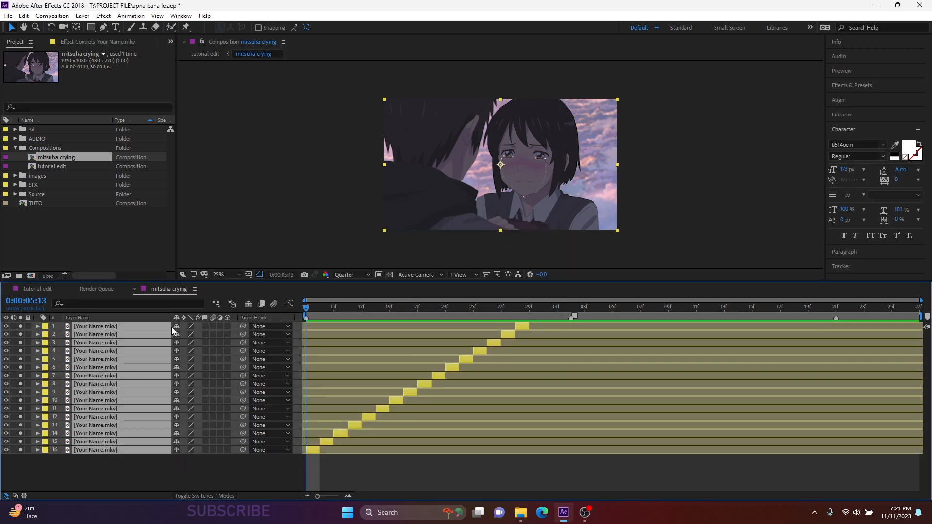
key(ctrl+shift+c)
key(Right)
key(BackSpace)
text(uniqye)
key(Return)
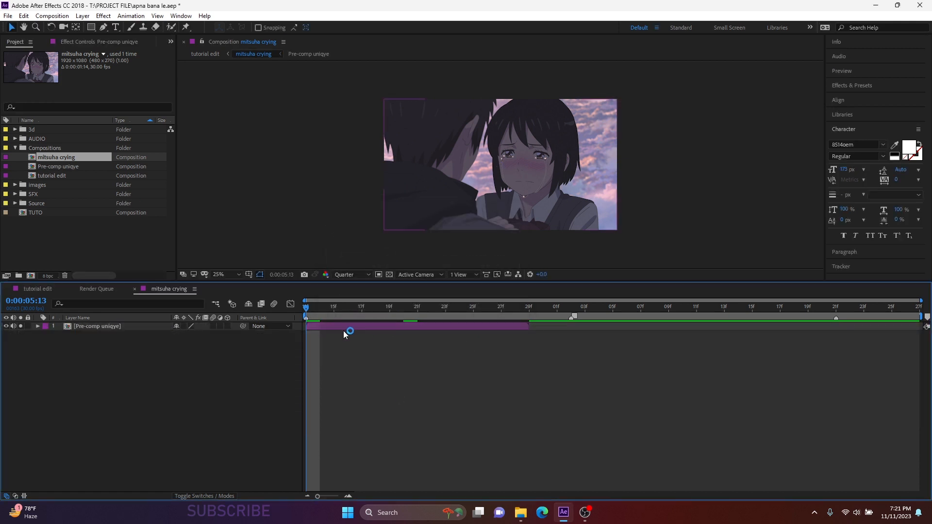
Step: Apply the Twixtor Pro effect to the Pre-comp uniqye layer
click(342, 324)
key(ctrl+space)
text(t)
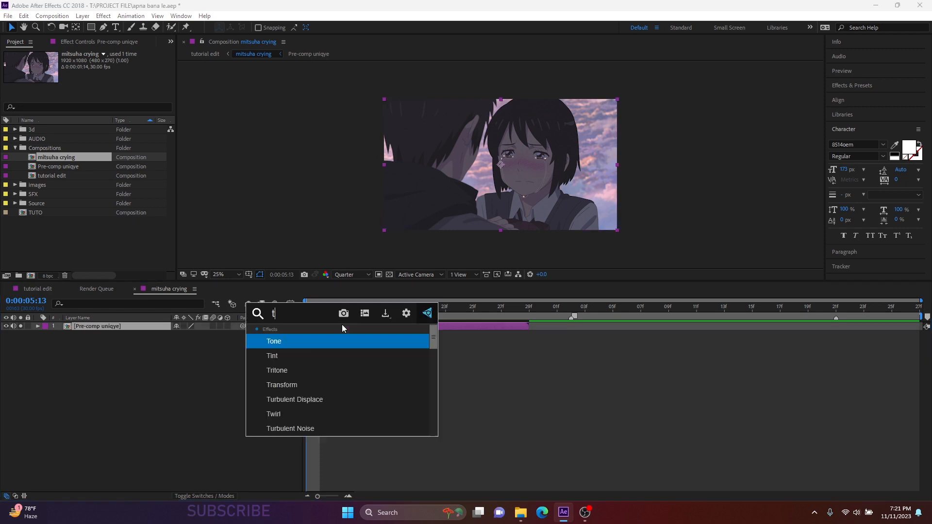
text(wixtor)
key(Down)
key(Return)
Step: Set Twixtor's input frame rate to 30, Image Prep to Contrast/Edge Enhance, Frame Interp to Motion Weighted Blend, and Warping to Inverse w/ Smart Blend
click(98, 145)
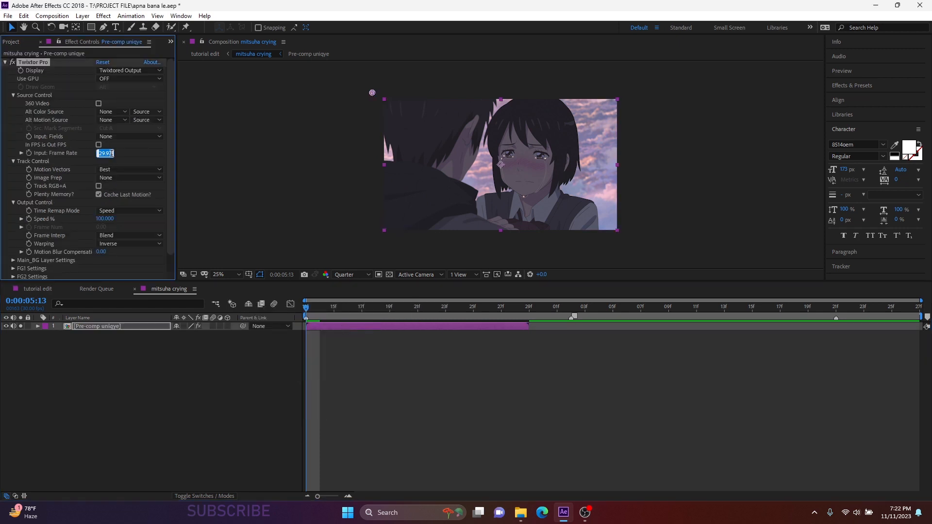
click(116, 178)
click(121, 199)
click(122, 235)
click(124, 267)
click(127, 244)
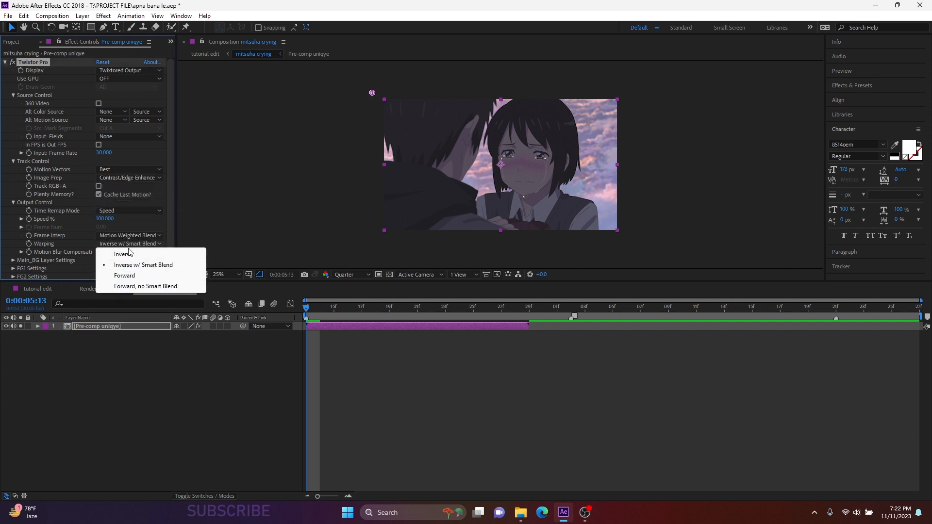
click(127, 264)
Step: Set a Twixtor Speed % keyframe of 10 on the Pre-comp uniqye layer at 0:00:05:13
click(330, 327)
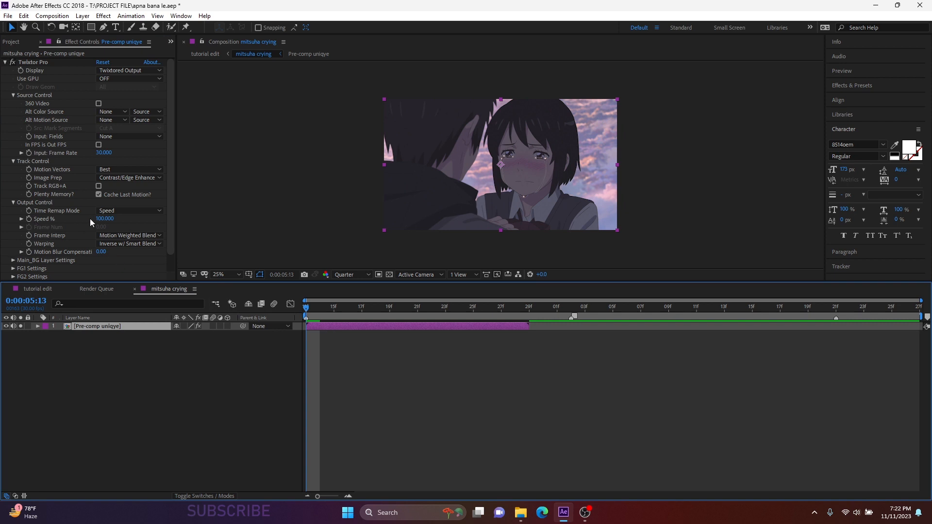
click(104, 219)
click(30, 219)
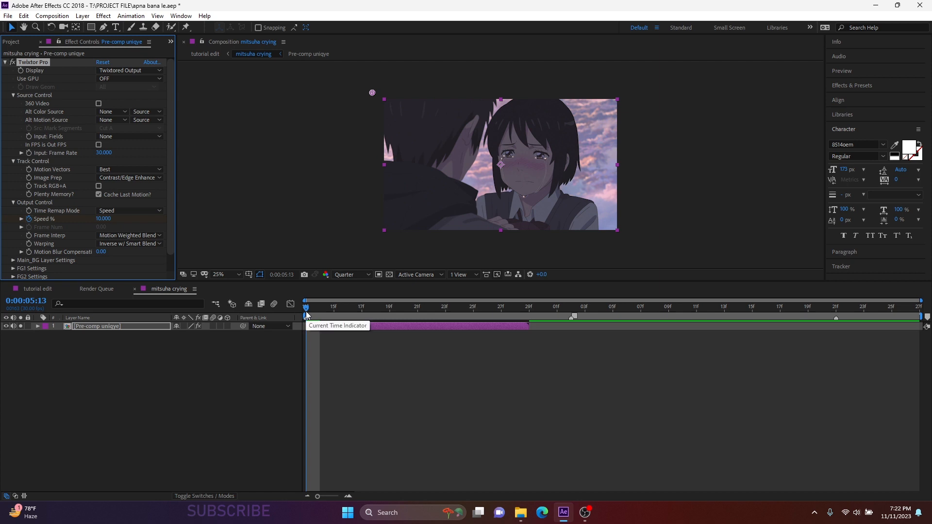
Step: Step through the first slowed frames and set the Twixtor Speed % to 100 at 0:00:05:12
key(Page_Up)
key(Page_Down)
key(Page_Down)
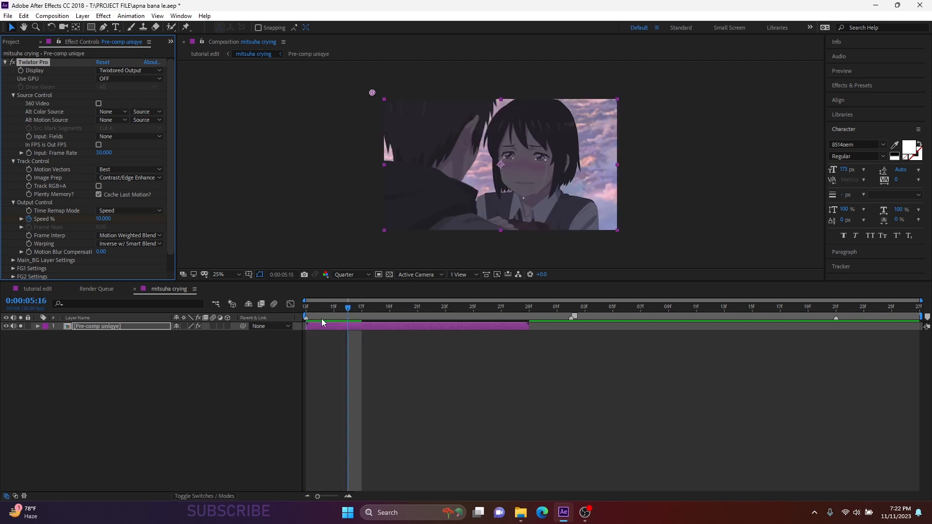
key(Page_Down)
key(Page_Down)
key(Page_Up)
key(Page_Up)
key(Page_Up)
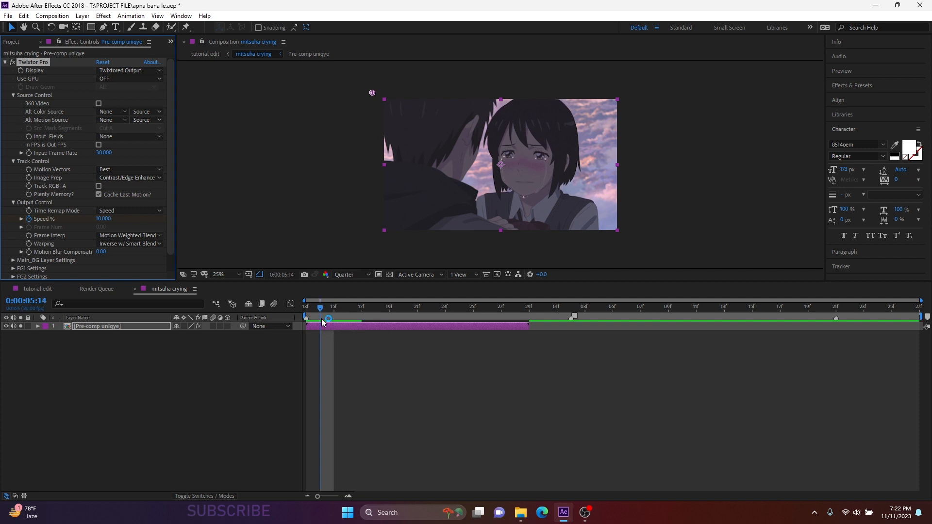
key(Page_Up)
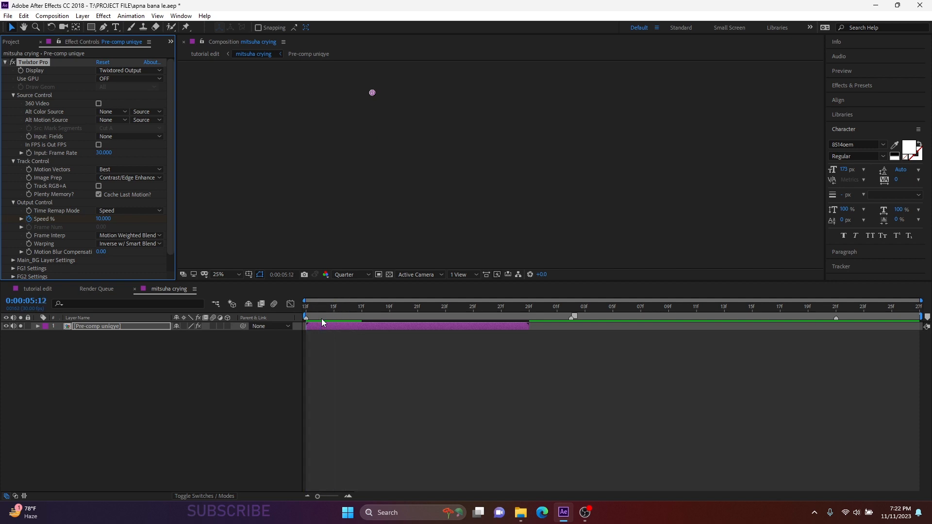
key(Return)
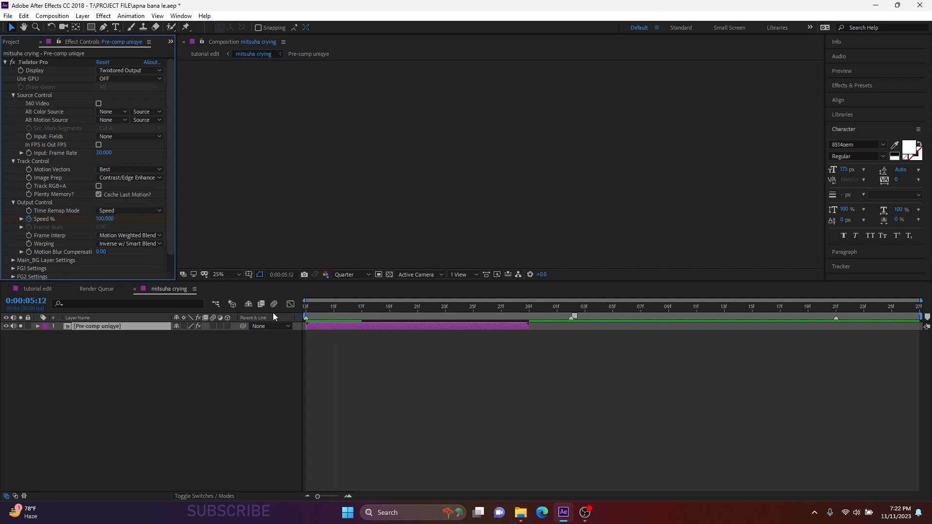
Step: Reveal the Speed % keyframes and shift the layer two frames later to inspect them, restoring its start at 0:00:05:13
key(u)
click(319, 340)
key(Page_Down)
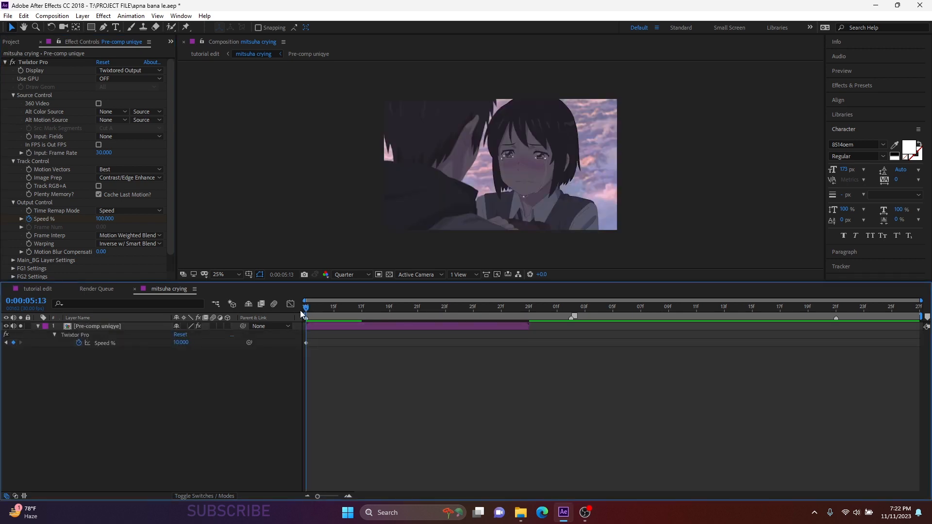
drag(328, 326, 339, 368)
key(Page_Down)
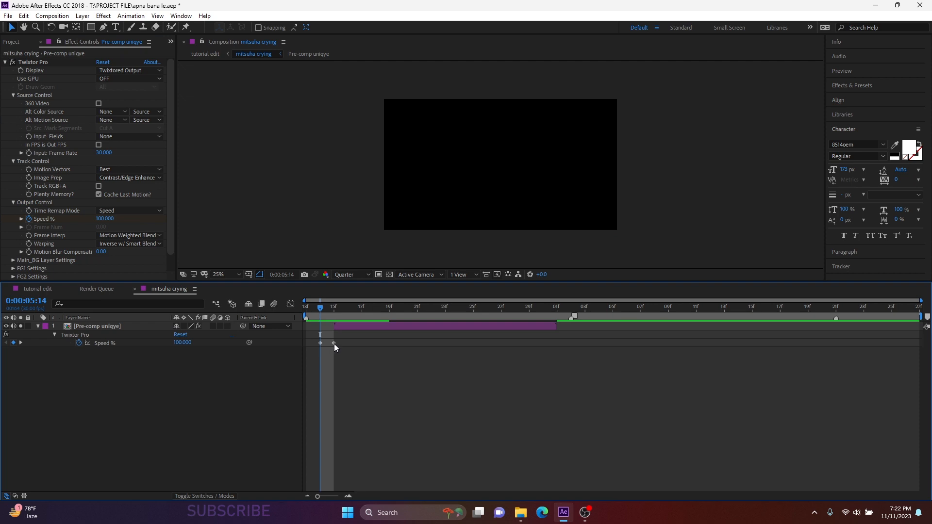
drag(340, 328, 308, 331)
key(Page_Down)
key(Page_Down)
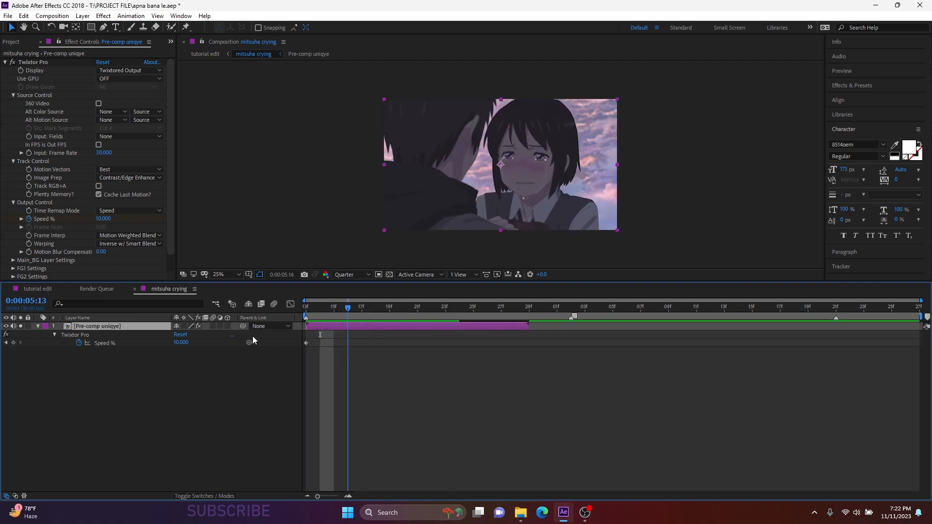
Step: Set the mitsuha crying composition's duration to 0:00:06:14
key(Home)
key(ctrl+k)
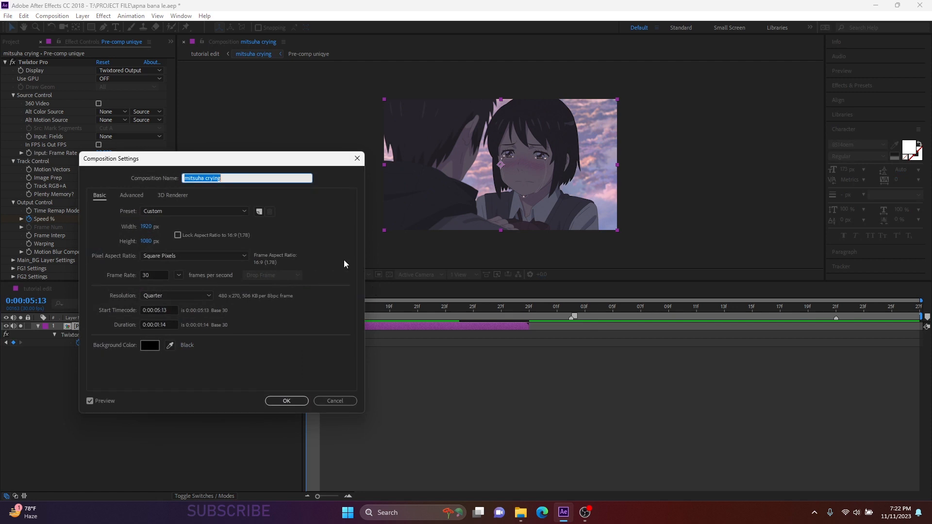
click(158, 325)
key(BackSpace)
key(BackSpace)
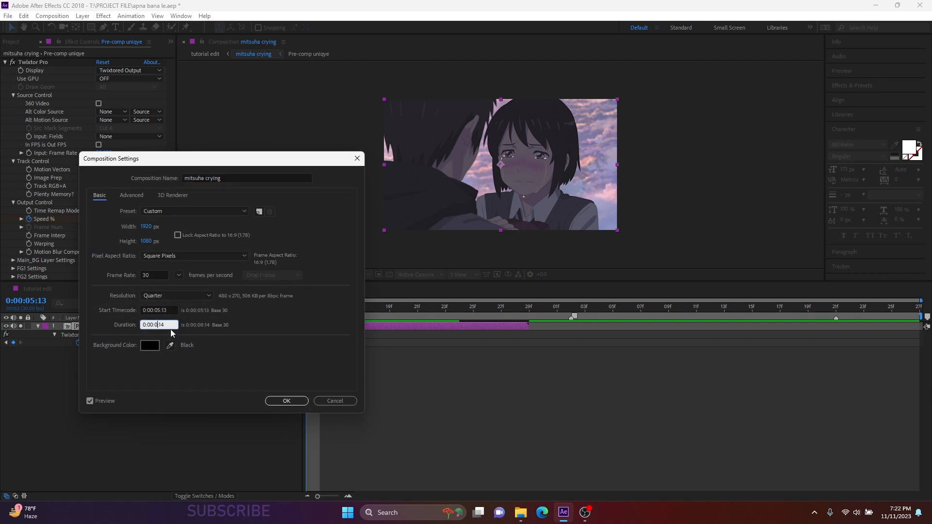
text(6)
key(Tab)
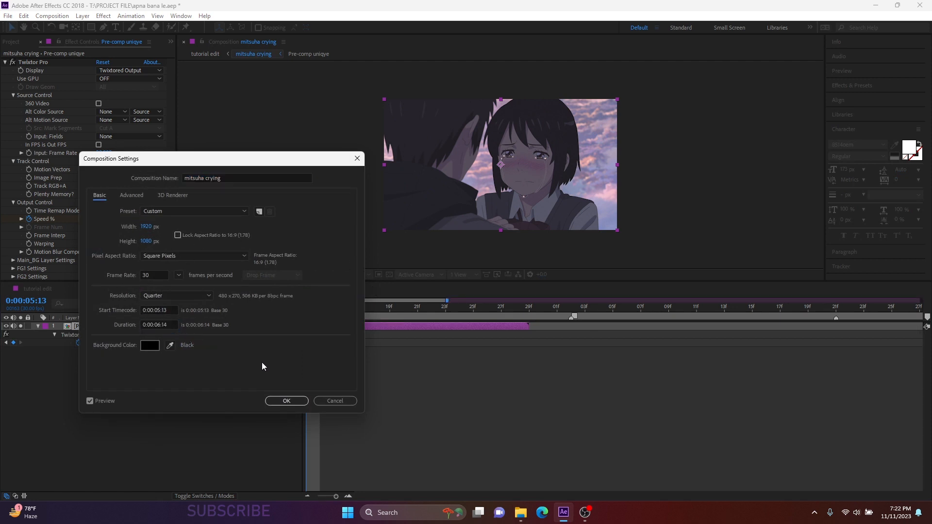
click(286, 400)
Step: Enable time remapping on the Pre-comp uniqye layer and extend its out point to about 0:00:10:22
drag(337, 496, 295, 493)
click(340, 327)
drag(342, 312, 305, 330)
key(ctrl+alt+t)
click(812, 330)
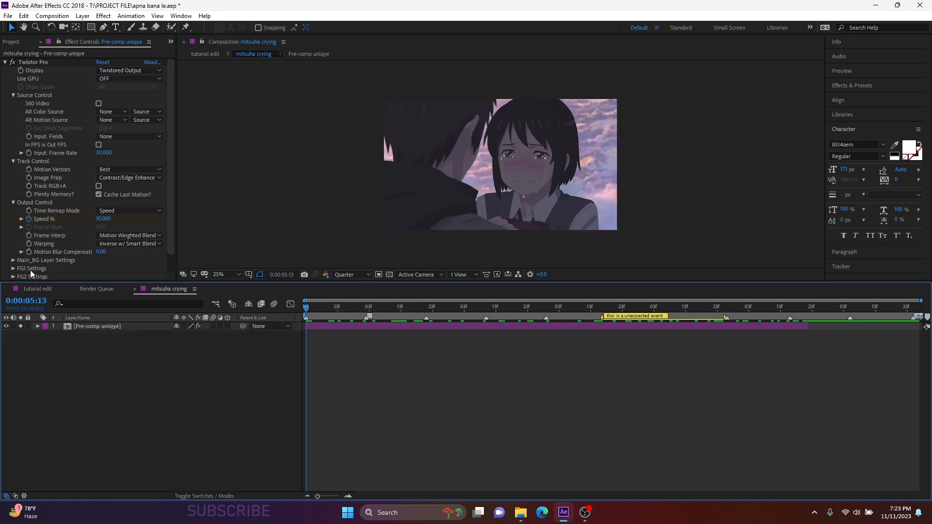
Step: Return to the tutorial edit composition, extend the mitsuha crying layer to its full length, and enable time remapping on it
key(shift+Escape)
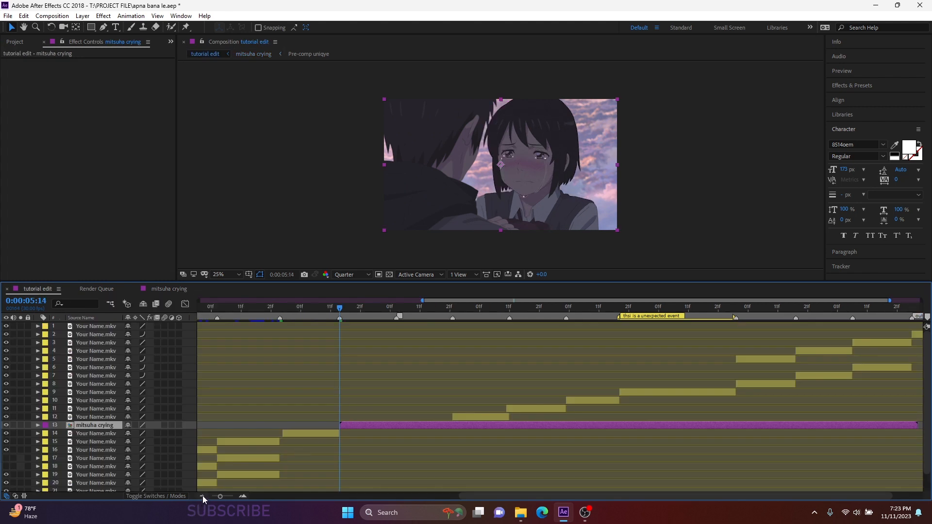
click(203, 497)
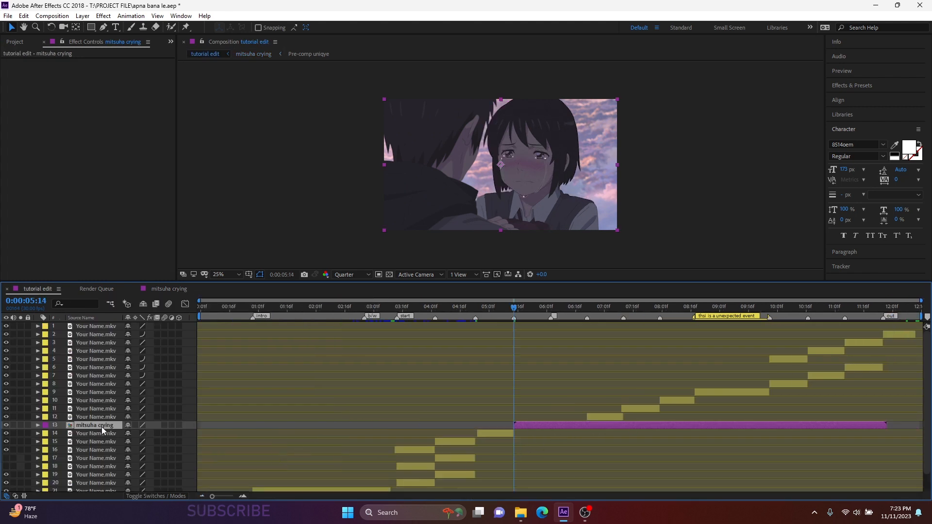
key(ctrl+alt+t)
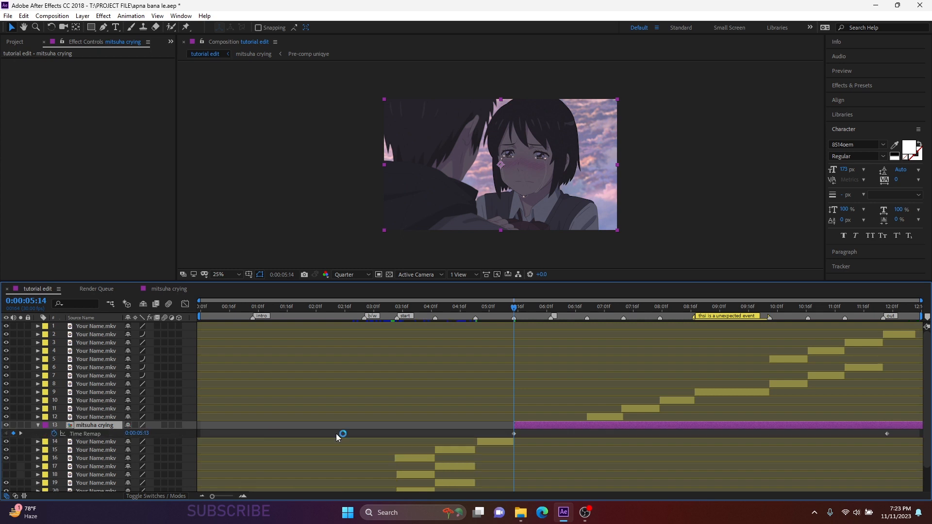
scroll(412, 442, down, 2)
key(h)
key(v)
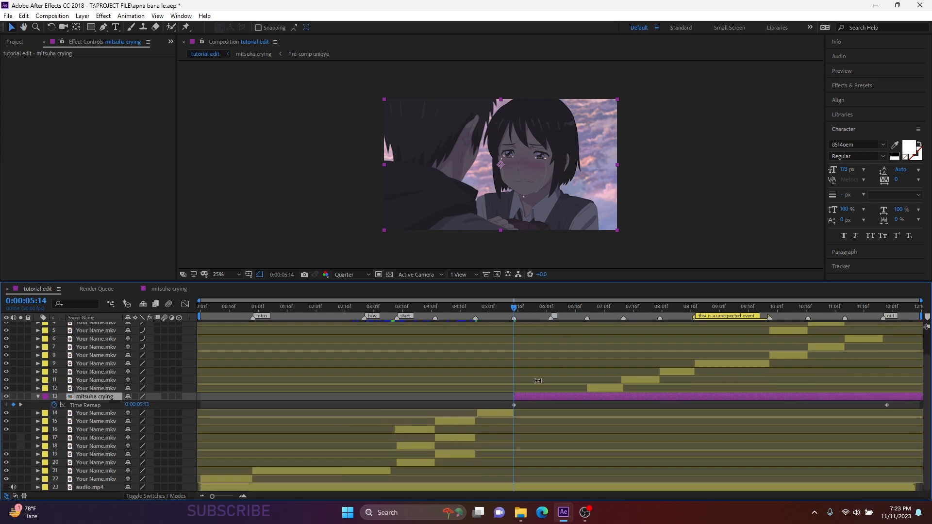
drag(887, 405, 693, 412)
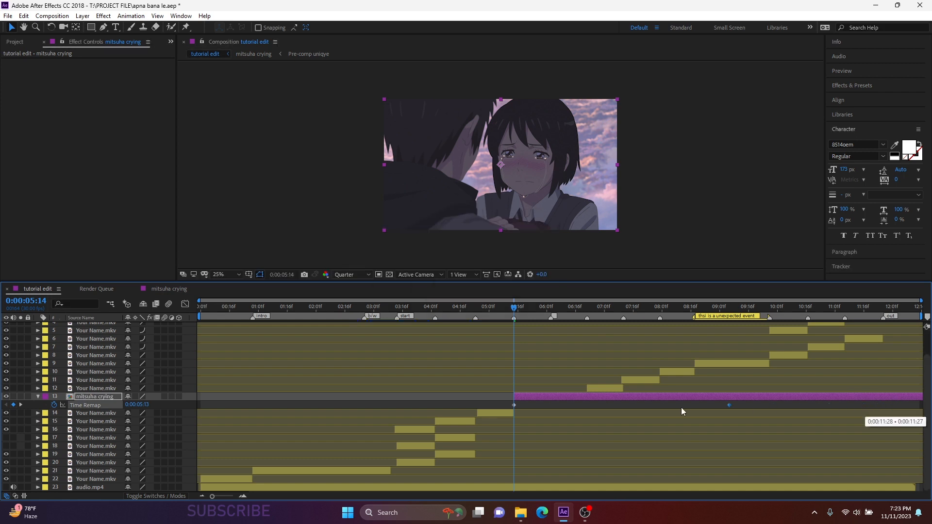
drag(578, 408, 586, 410)
key(ctrl+z)
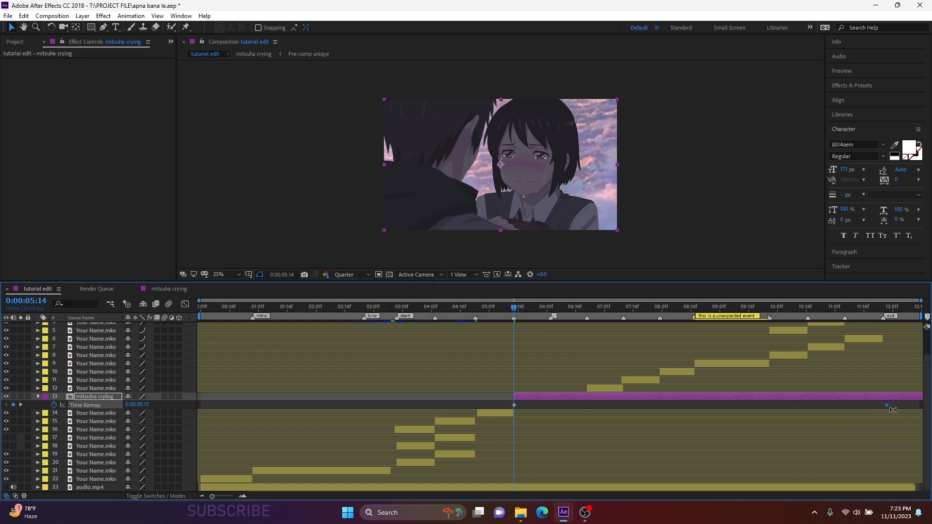
Step: Delete the mitsuha crying layer's end Time Remap keyframe and place a new one valued 0:00:10:20 on the marker at 0:00:06:22
key(Delete)
click(579, 307)
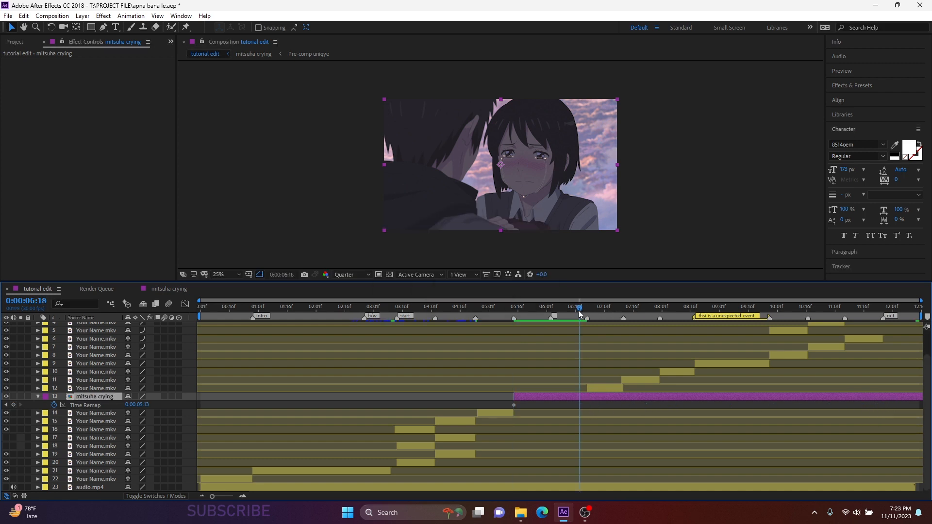
key(=)
drag(144, 405, 211, 397)
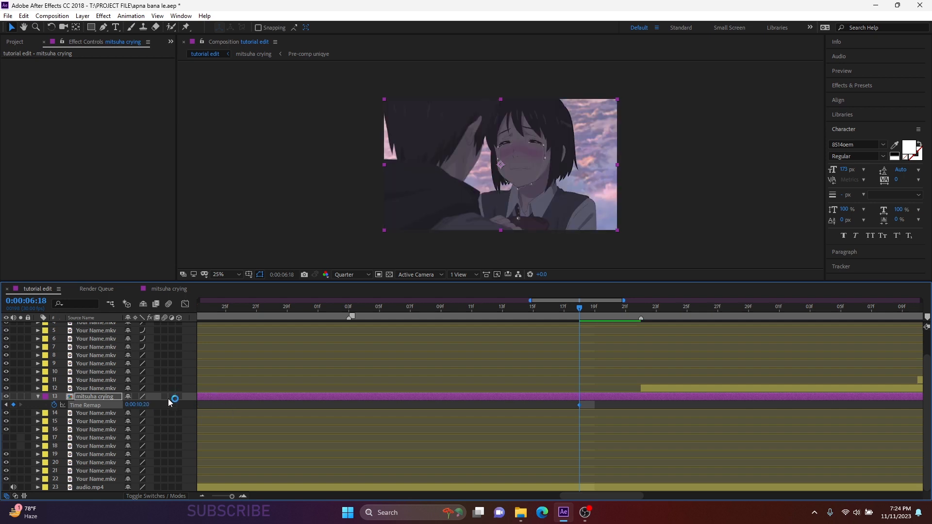
click(587, 407)
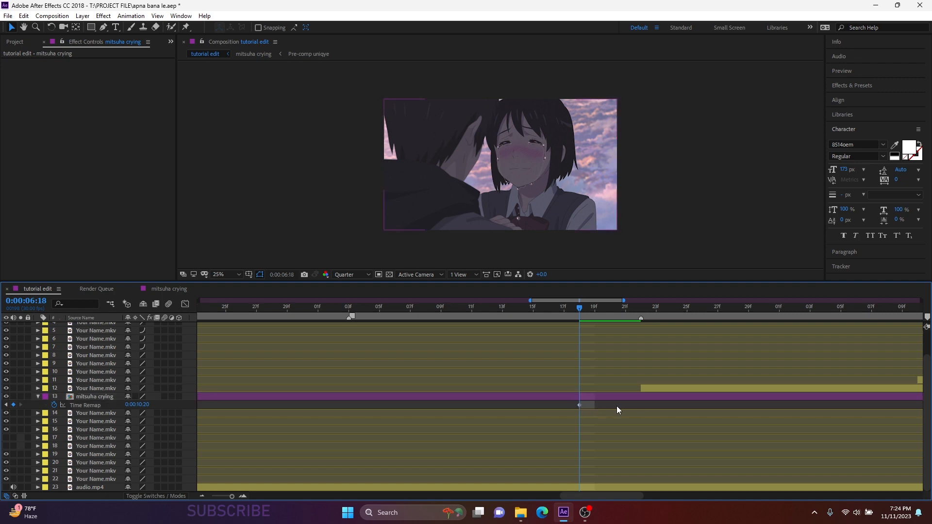
drag(580, 407, 641, 408)
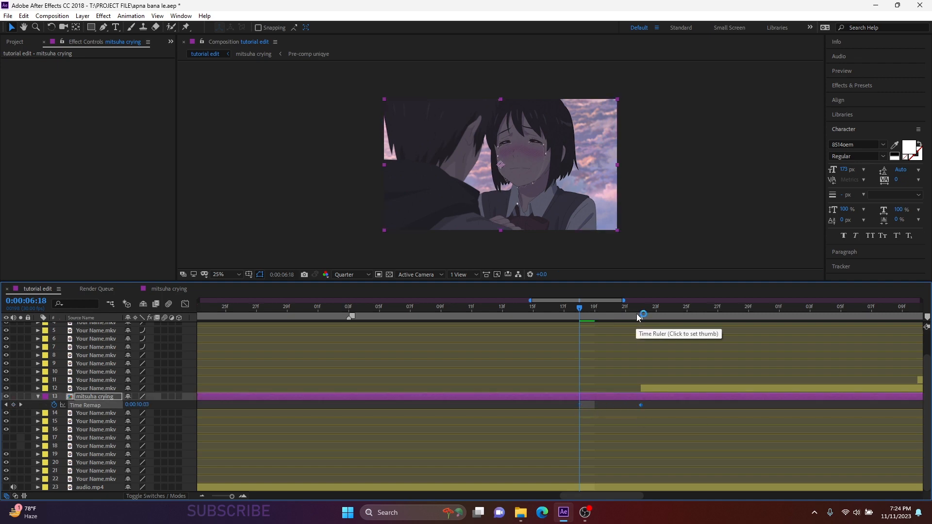
Step: Split the mitsuha crying layer at 0:00:06:22 and delete the portion after it
click(640, 311)
key(ctrl+shift+d)
key(Delete)
Step: Apply Easy Ease to both Time Remap keyframes of the mitsuha crying layer and show their curve in the Graph Editor
double_click(203, 497)
click(86, 405)
click(207, 408)
click(101, 406)
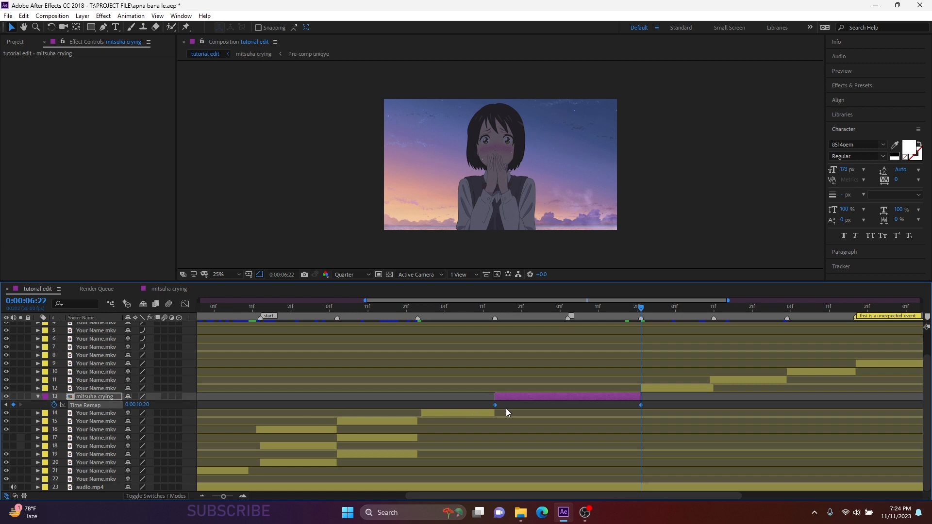
key(F9)
click(185, 304)
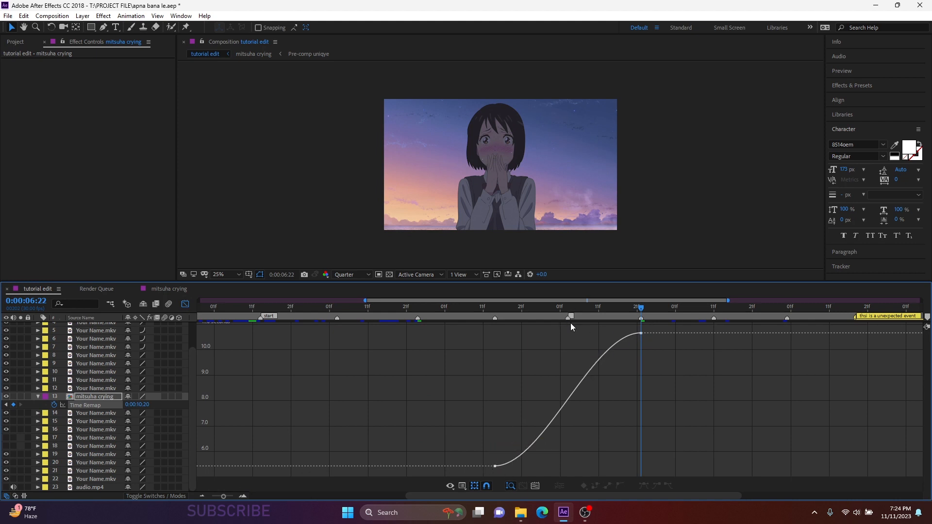
Step: Add a middle Time Remap keyframe on the marker at 0:00:06:03
click(567, 311)
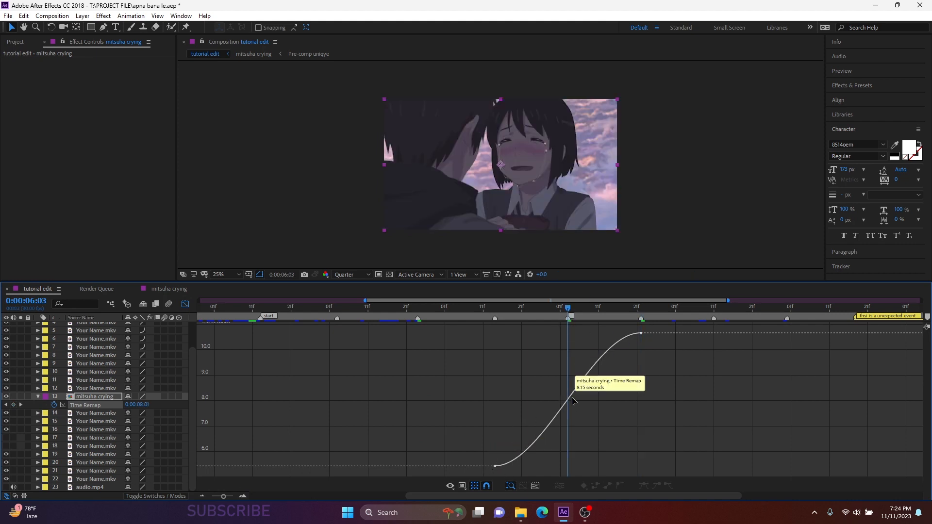
click(42, 409)
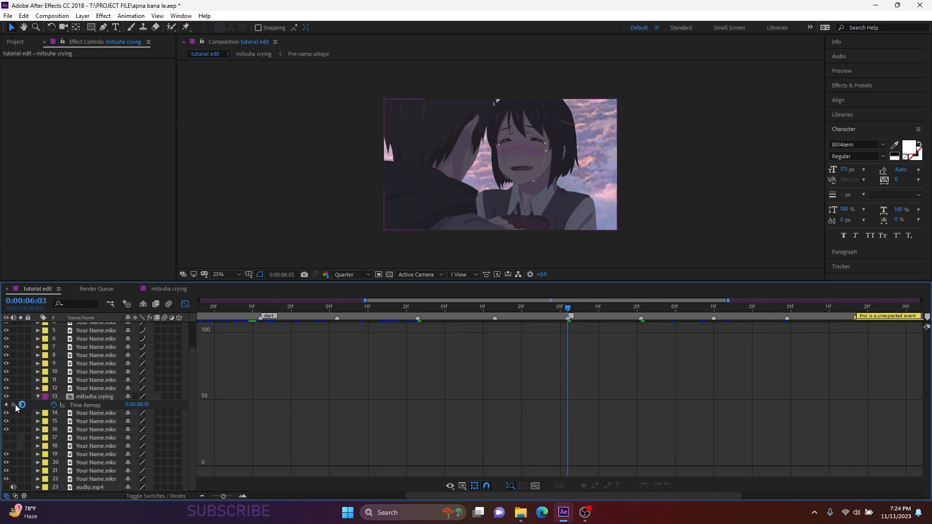
click(13, 406)
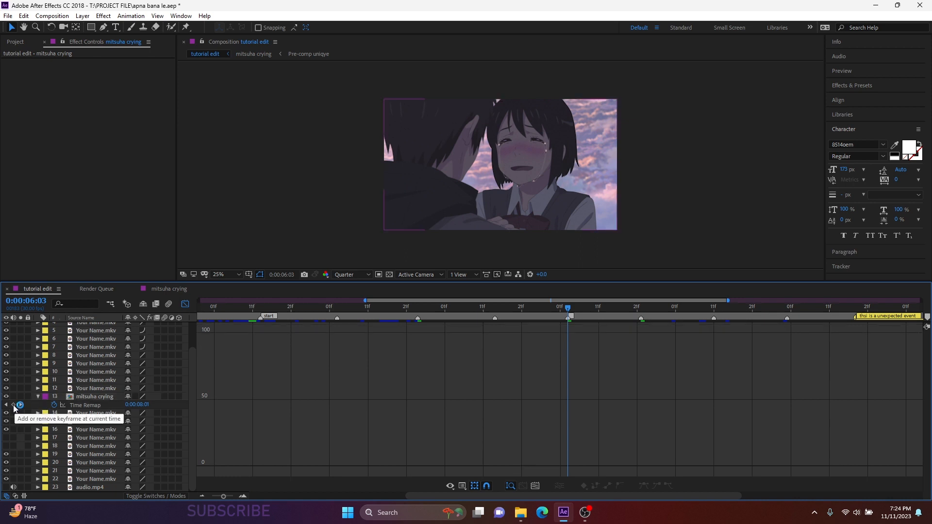
Step: Reshape the Time Remap curve so both segments run steeply near each keyframe and flatten between them
click(606, 422)
drag(507, 421, 487, 416)
drag(541, 431, 604, 413)
click(561, 422)
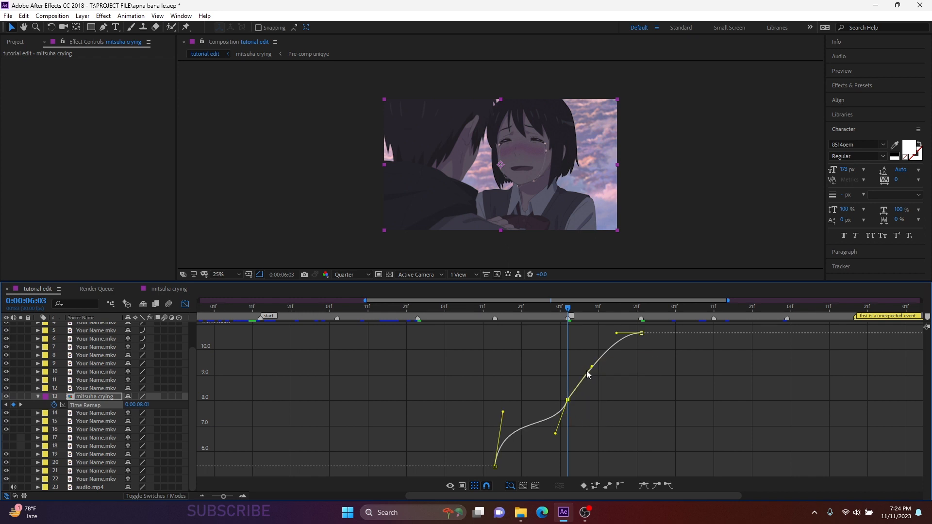
drag(592, 369, 640, 368)
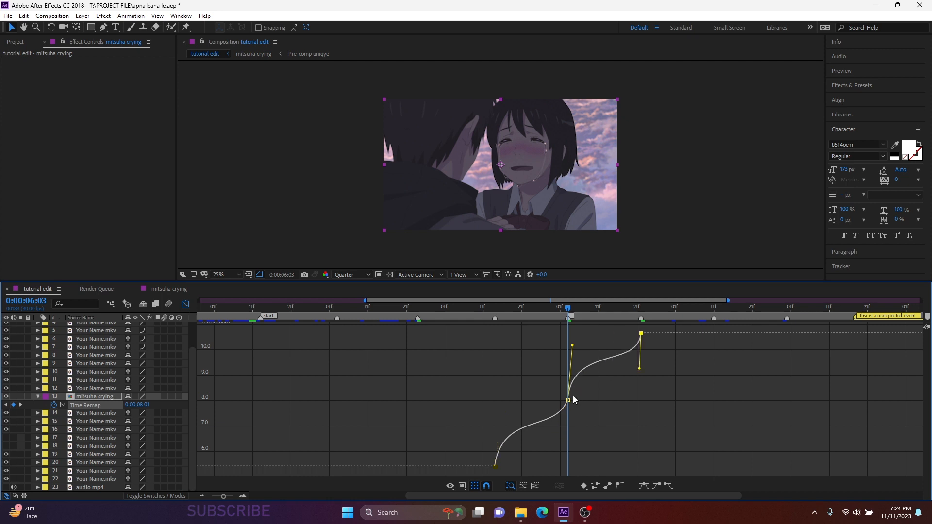
Step: Set the middle Time Remap keyframe to 0:00:07:10 and readjust the handles of the first curve segment
click(568, 401)
mouse_move(141, 407)
mouse_down()
mouse_move(130, 413)
mouse_move(161, 417)
mouse_move(126, 397)
mouse_up()
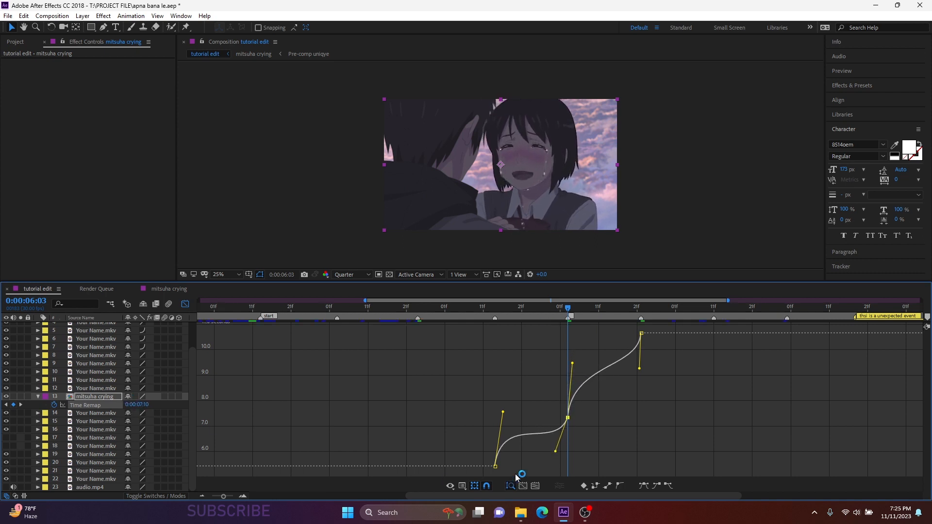
drag(503, 414, 506, 427)
drag(555, 451, 557, 446)
click(515, 380)
Step: Preview the time-remapped mitsuha crying clip from 0:00:05:14 to the marker at 0:00:06:22
click(495, 309)
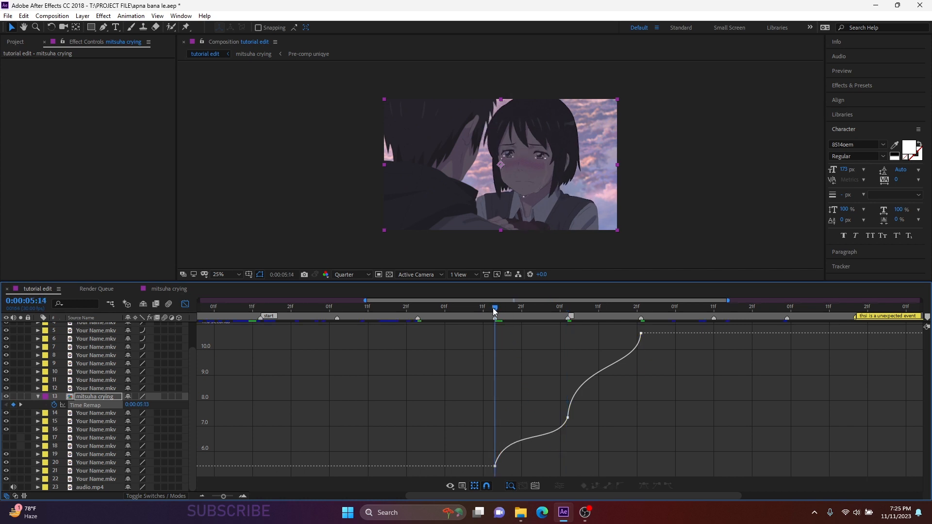
key(space)
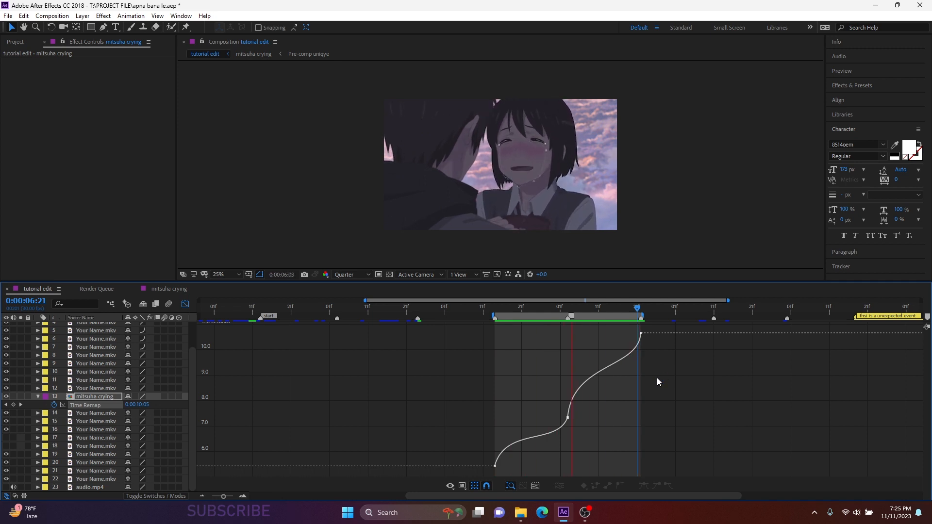
key(space)
drag(501, 308, 500, 333)
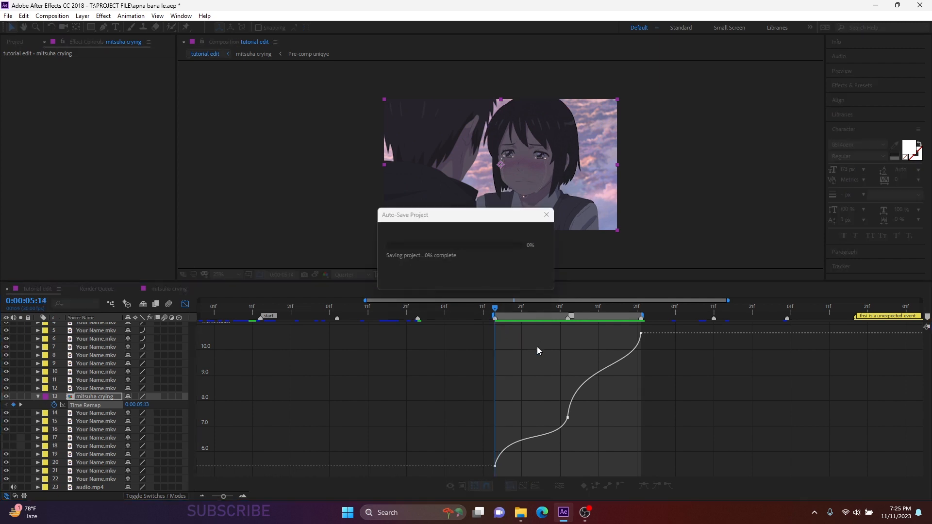